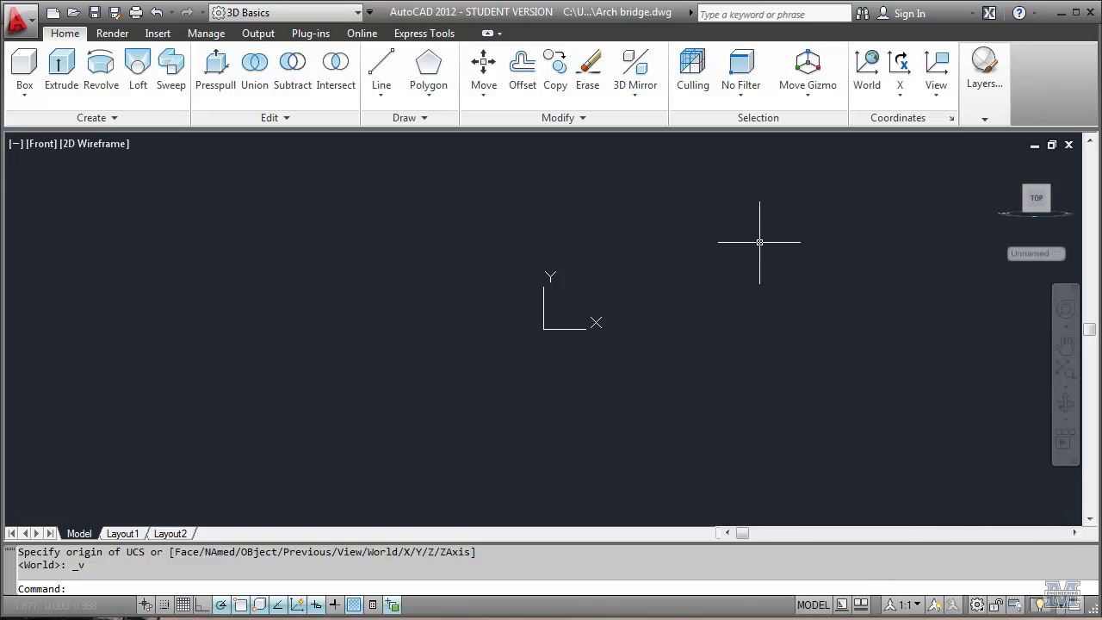
# Step: Hide the Selection group of tools from the ribbon and make the arch layer current
pyautogui.rightClick(762, 126)
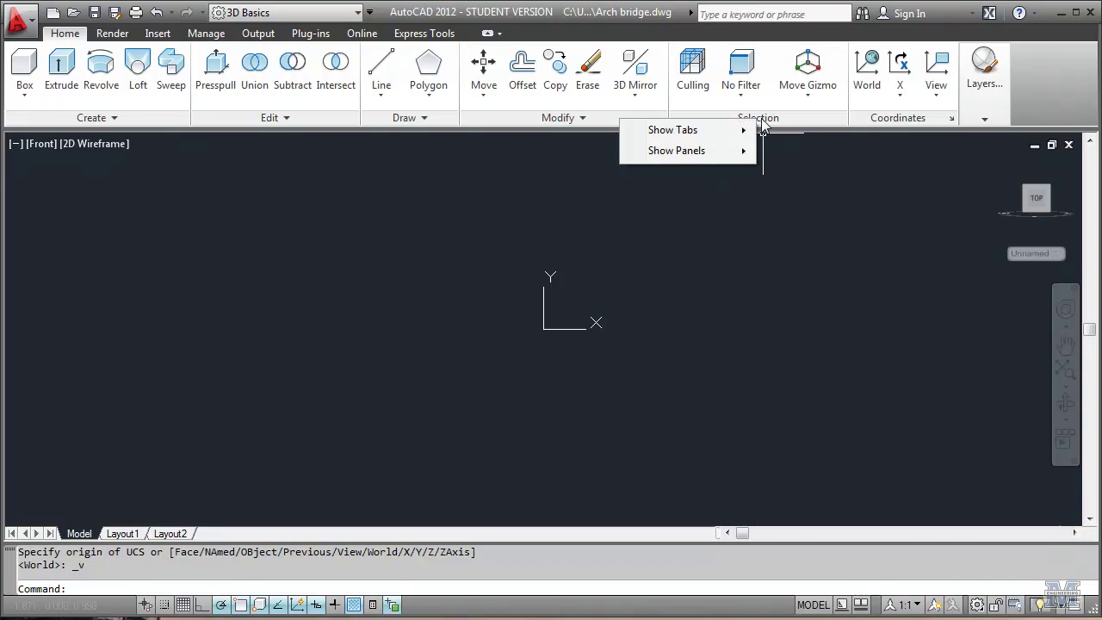
pyautogui.moveTo(694, 160)
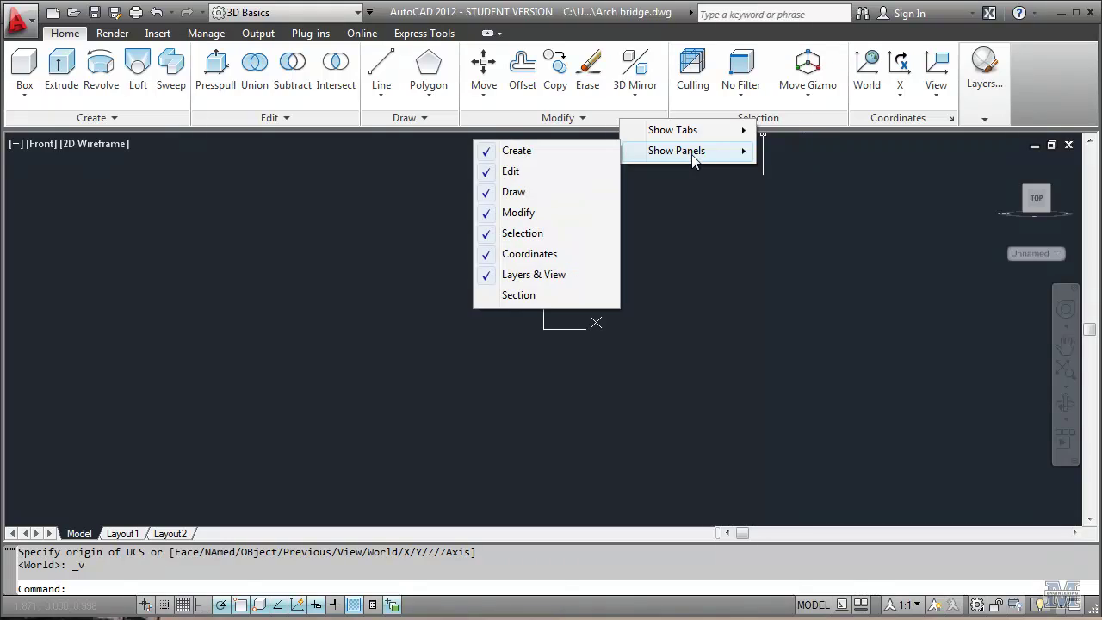
pyautogui.click(488, 238)
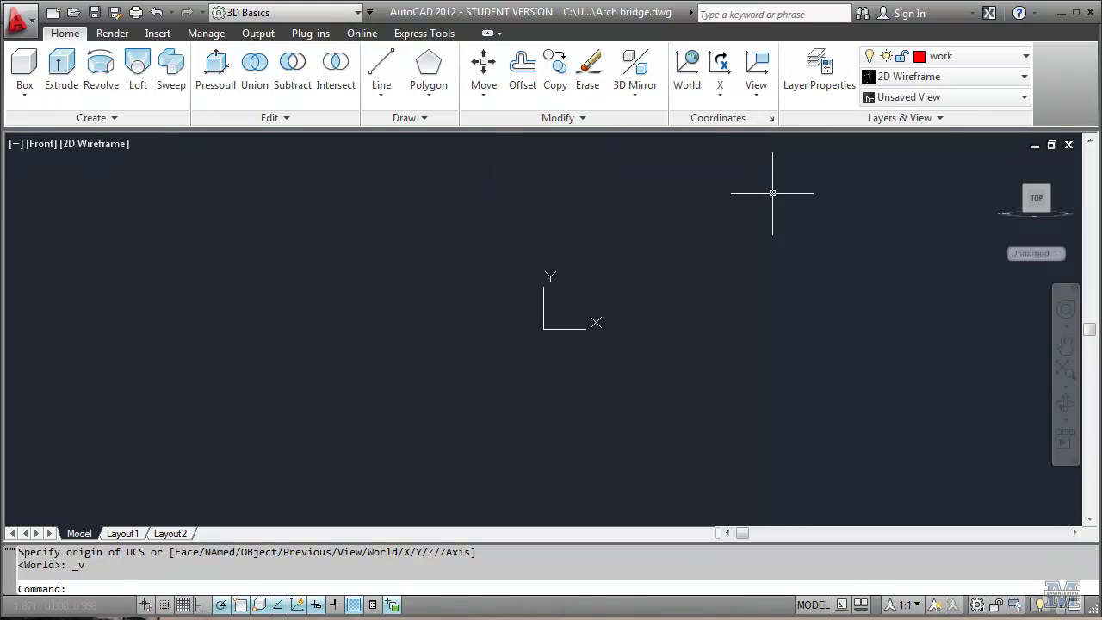
pyautogui.click(1026, 57)
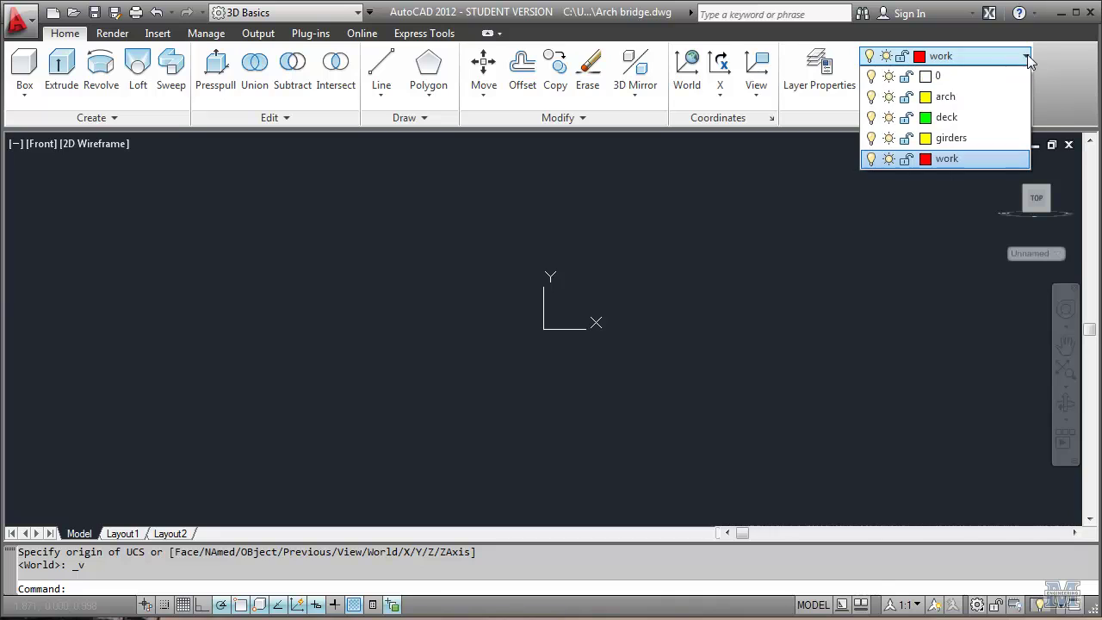
pyautogui.click(997, 103)
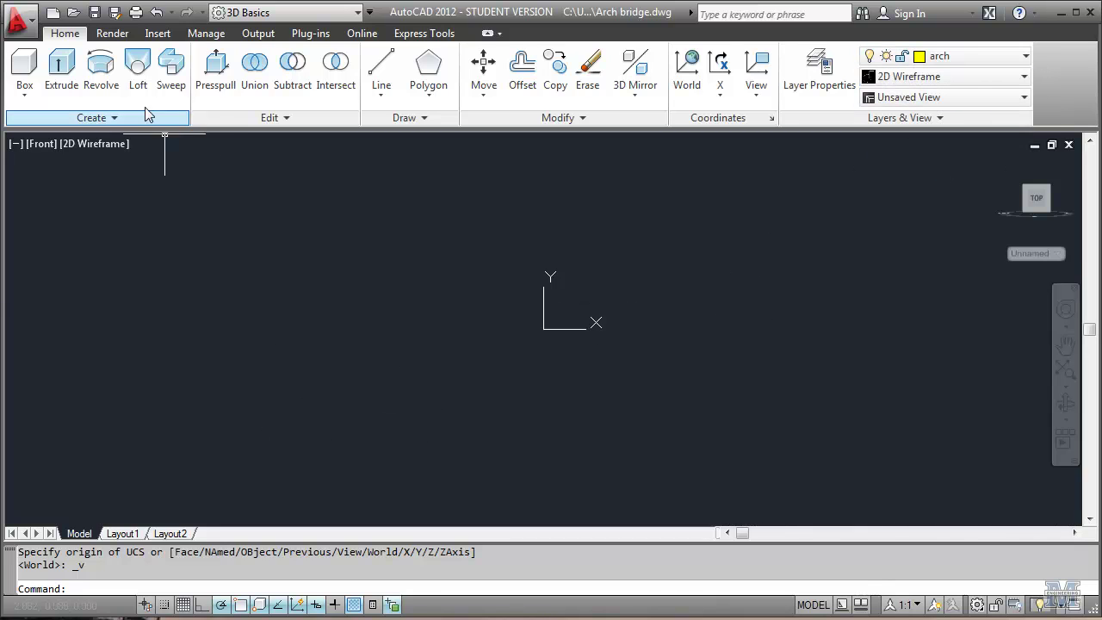
# Step: Draw a horizontal base line 100 units long, starting from a freely picked point
pyautogui.click(381, 69)
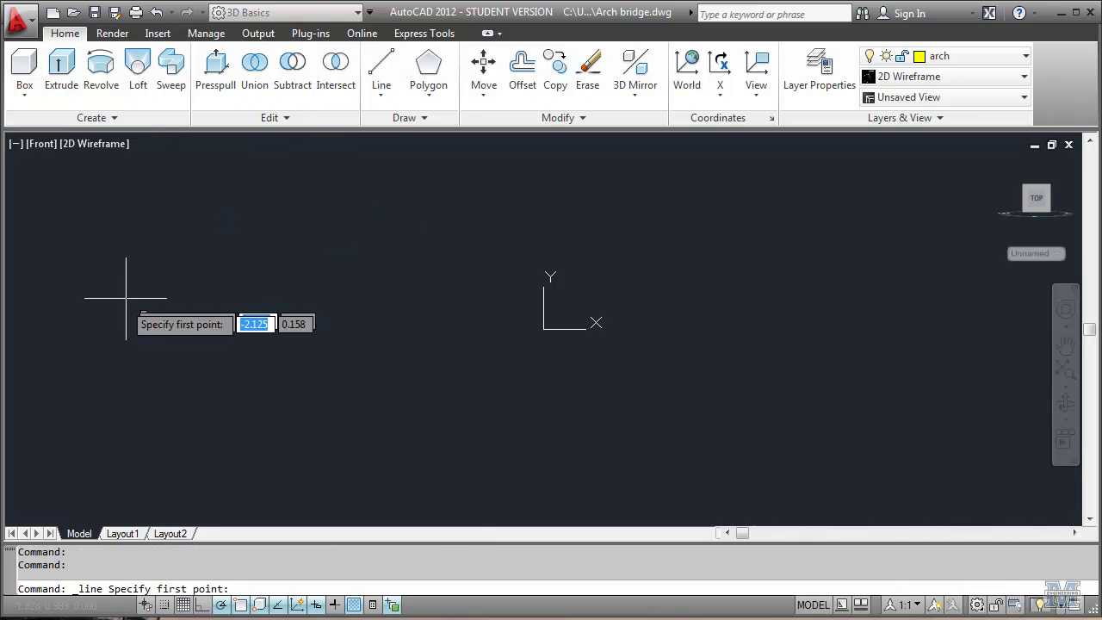
pyautogui.click(163, 375)
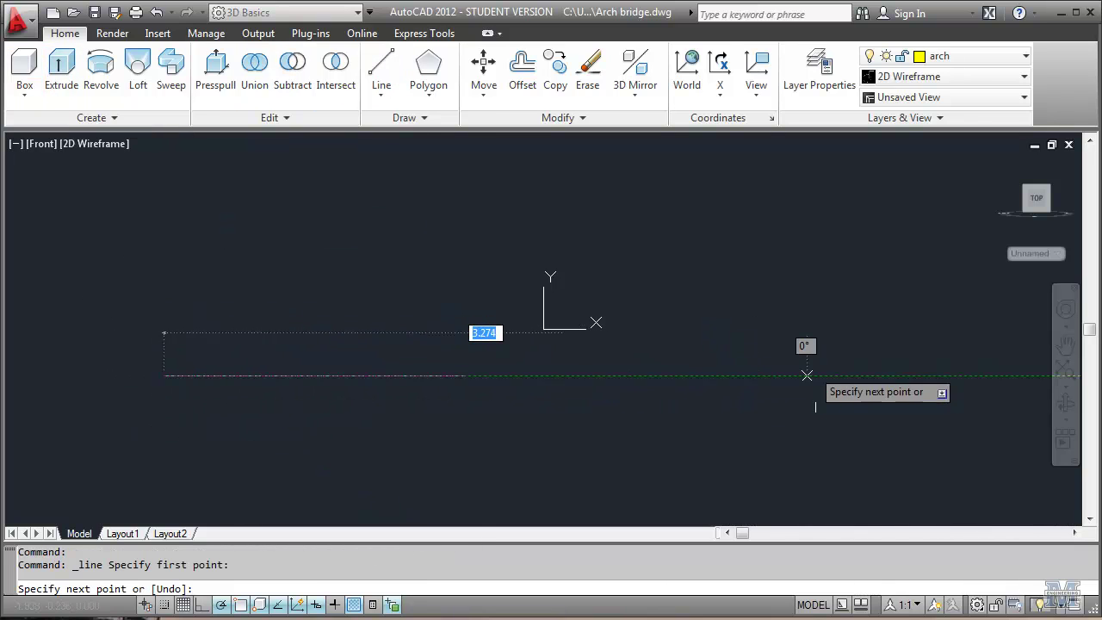
pyautogui.write('100')
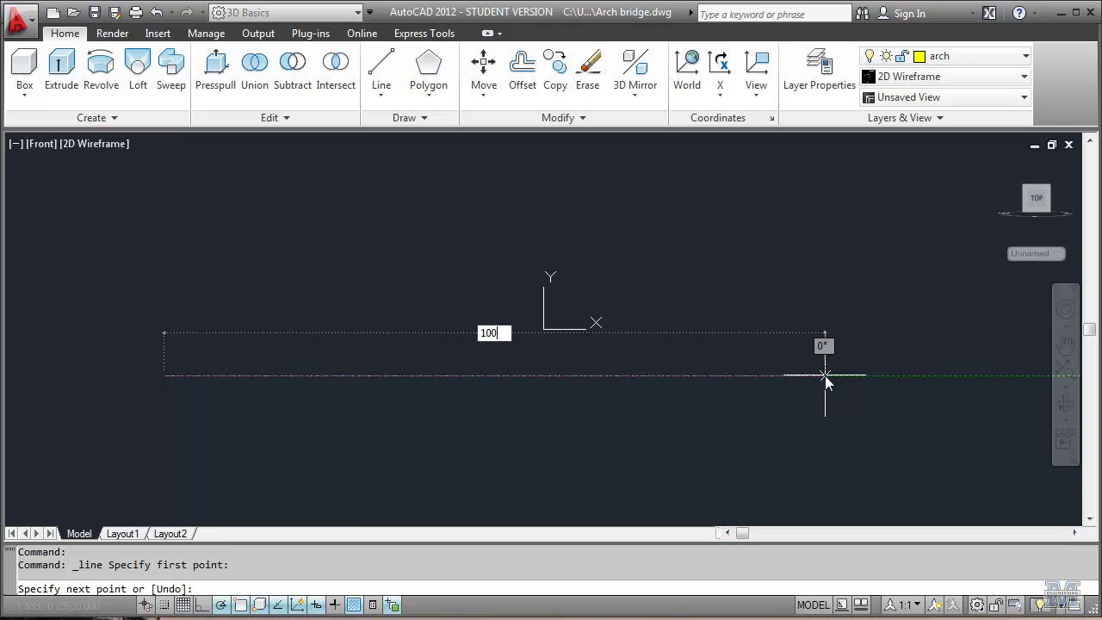
pyautogui.press('Return')
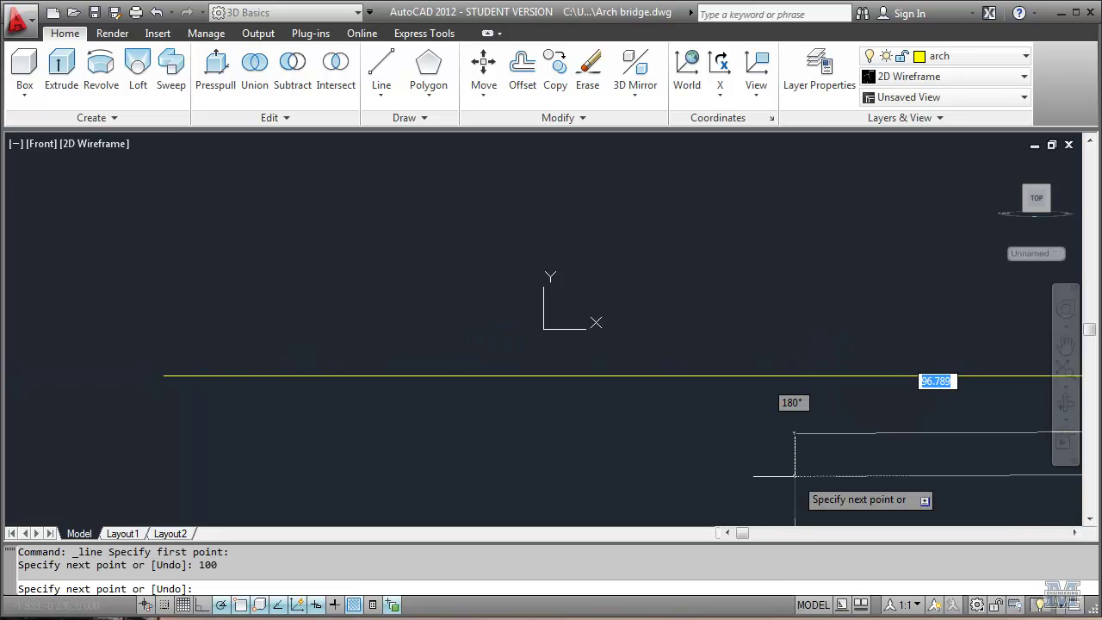
pyautogui.press('Return')
# Step: Copy the base line 25 units straight up, using its midpoint as the base point
pyautogui.scroll(-2, 757, 442)
pyautogui.scroll(-2, 775, 437)
pyautogui.moveTo(853, 426); pyautogui.dragTo(401, 340, button='middle')
pyautogui.scroll(-3, 401, 340)
pyautogui.scroll(-1, 714, 347)
pyautogui.scroll(-2, 822, 364)
pyautogui.scroll(-1, 547, 381)
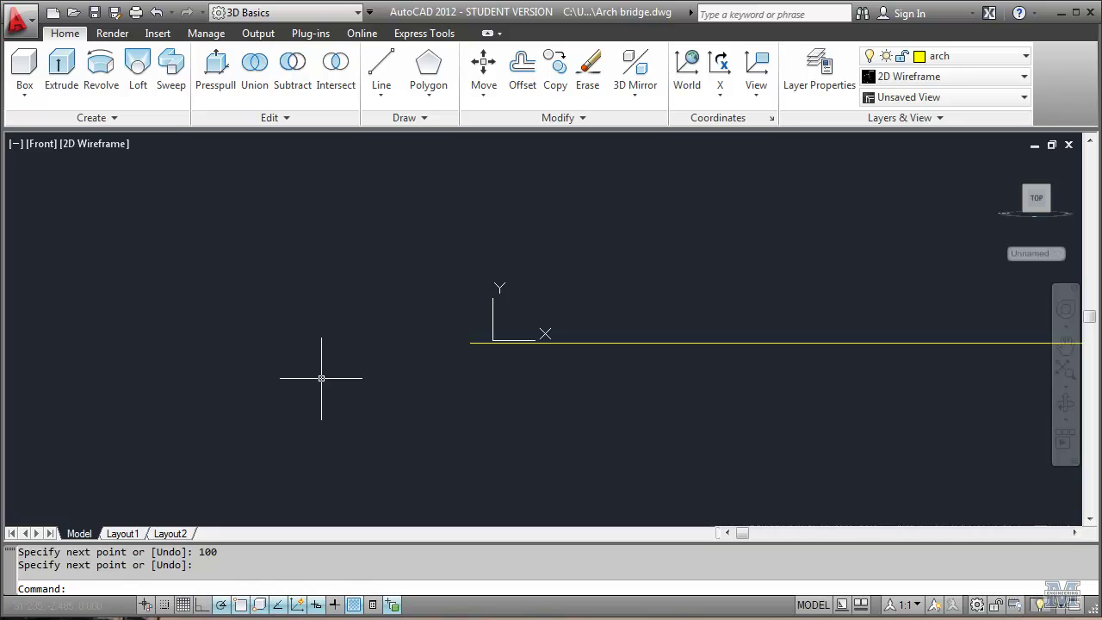
pyautogui.write('Z')
pyautogui.press('Return')
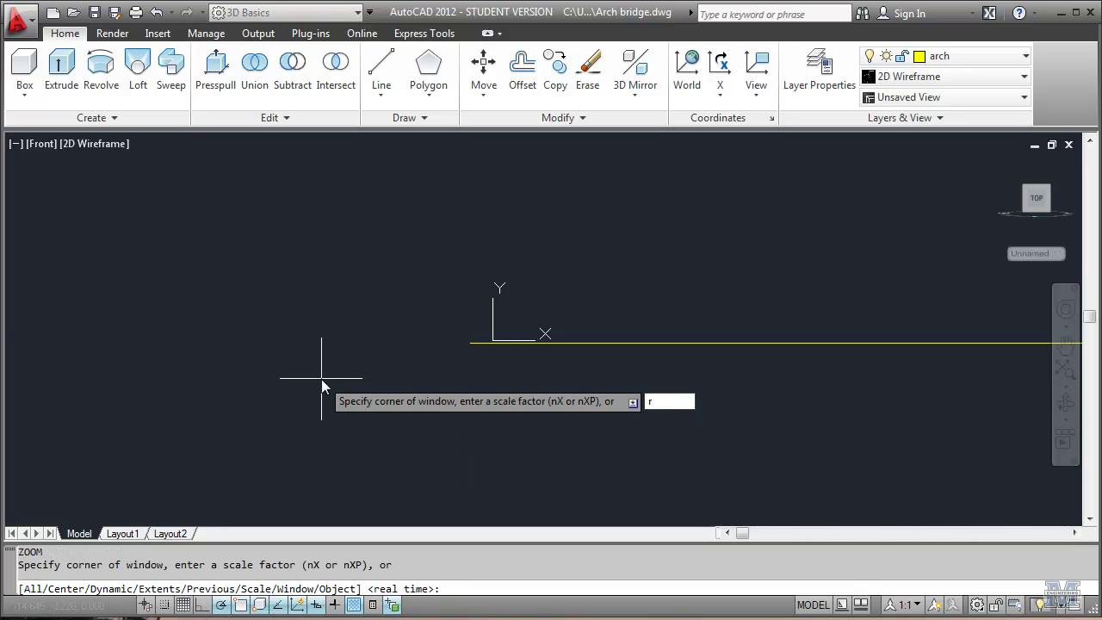
pyautogui.write('e')
pyautogui.press('Return')
pyautogui.scroll(-2, 399, 378)
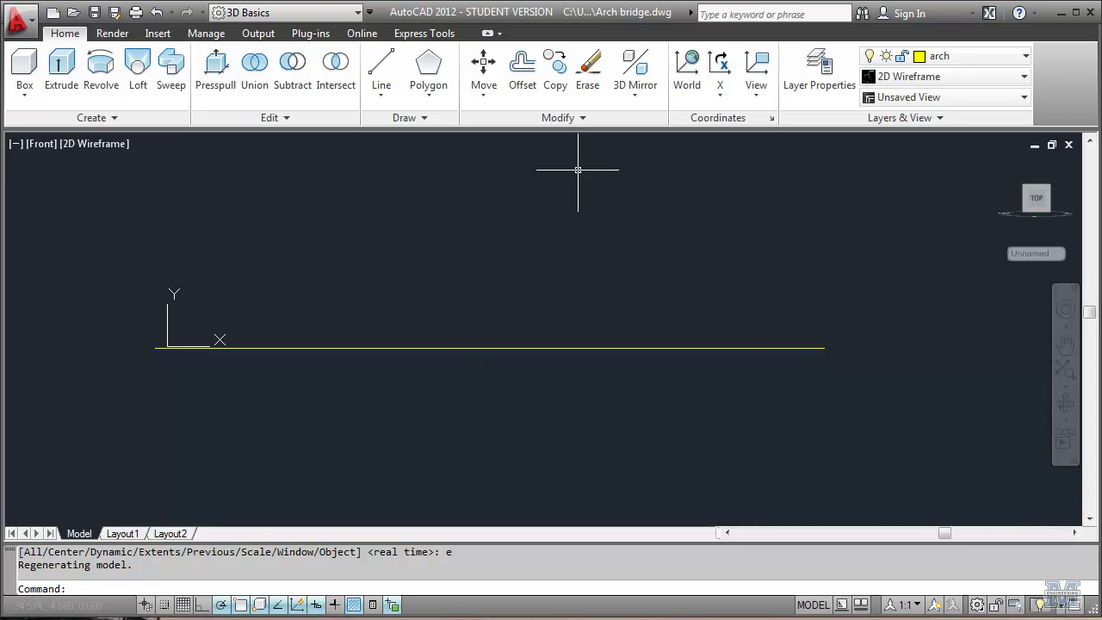
pyautogui.click(555, 73)
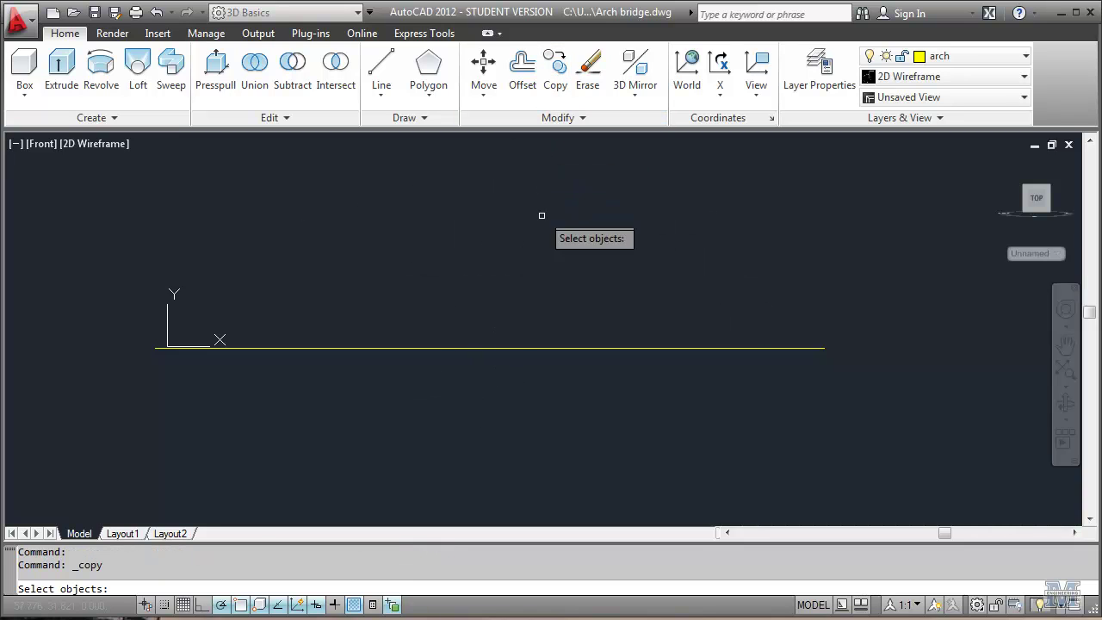
pyautogui.click(531, 348)
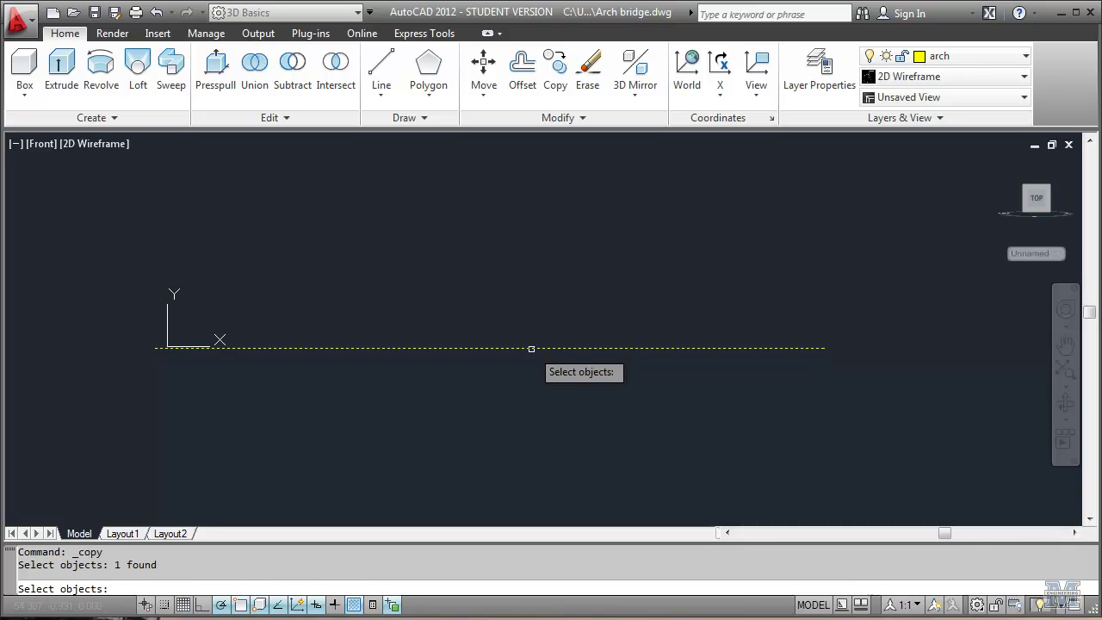
pyautogui.press('Return')
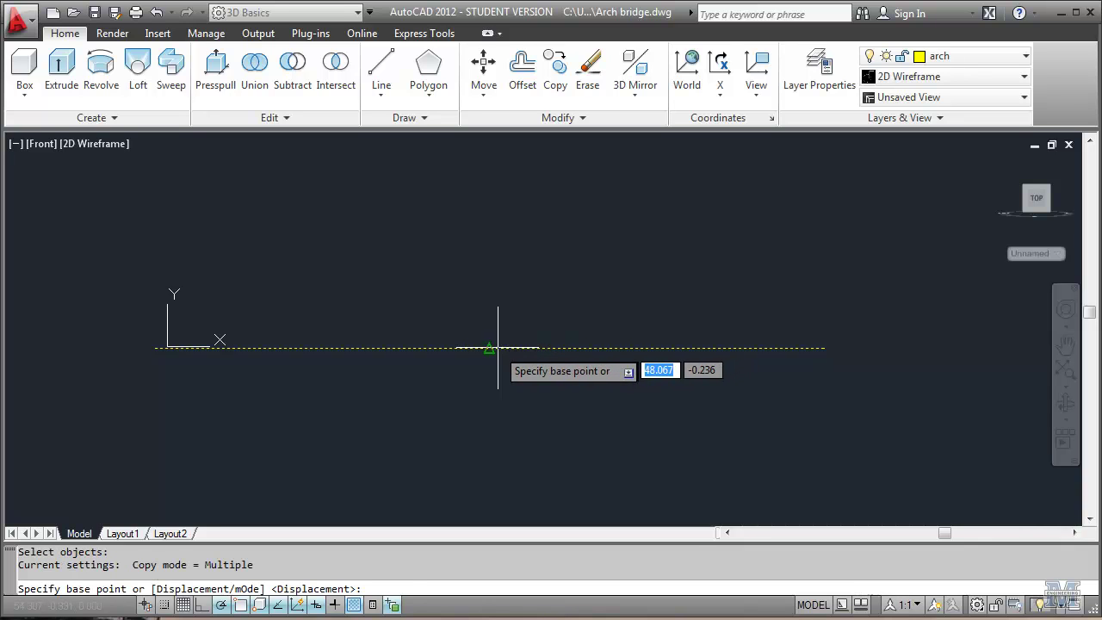
pyautogui.click(489, 348)
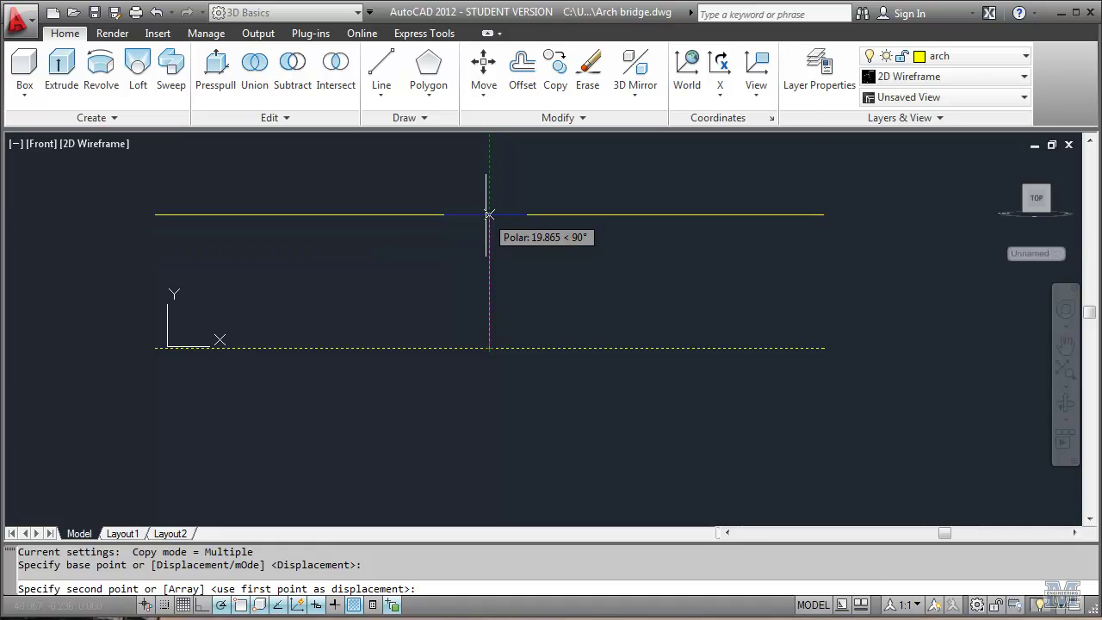
pyautogui.write('25')
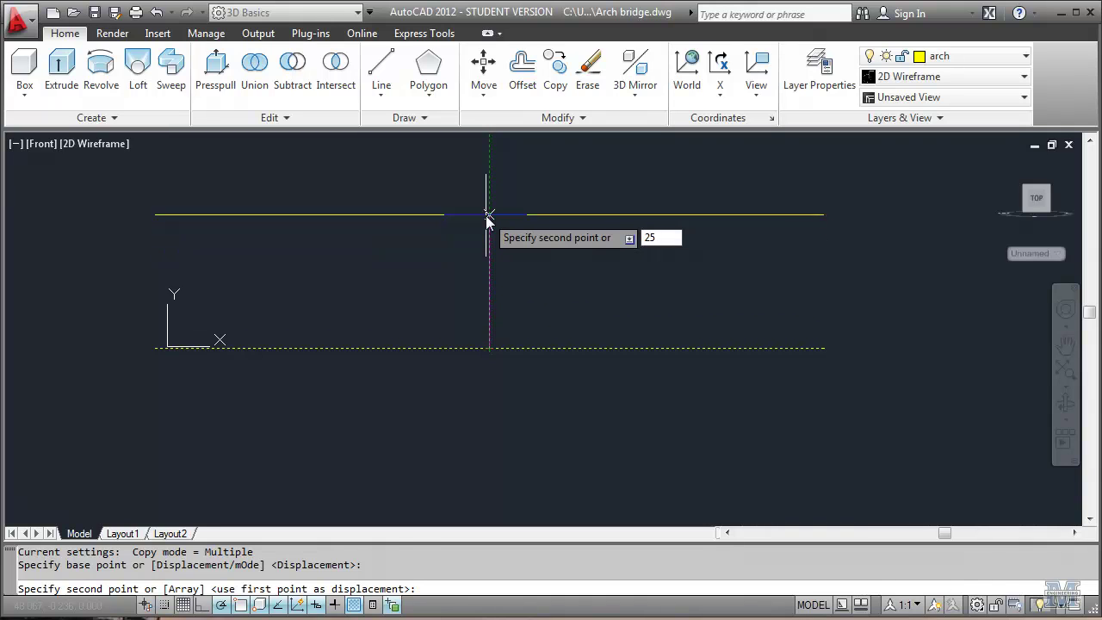
pyautogui.press('Return')
pyautogui.press('Return')
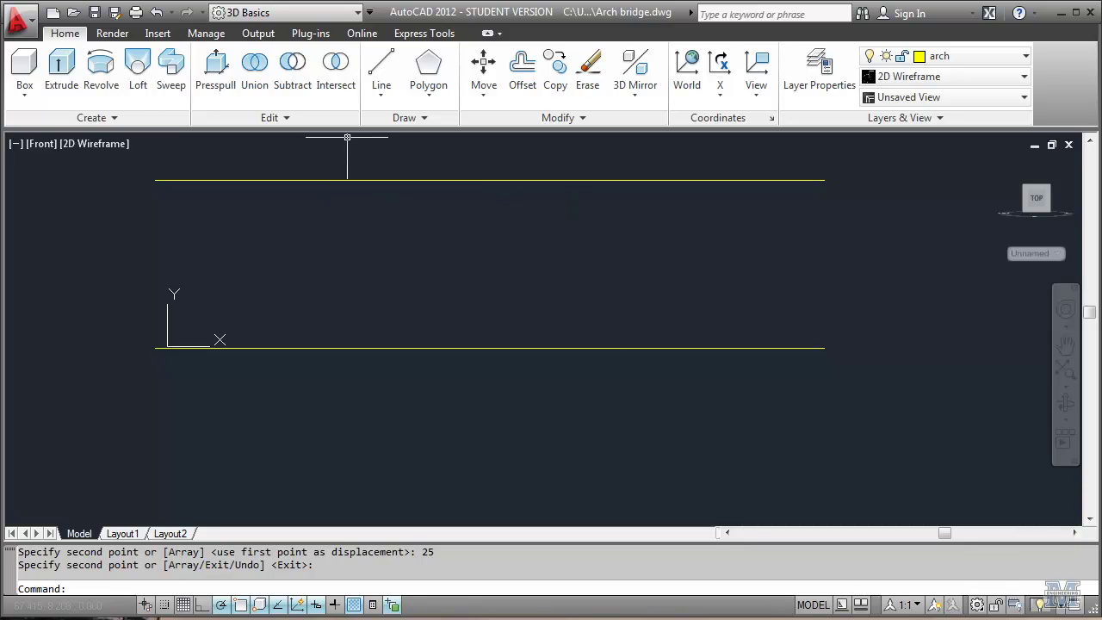
# Step: Draw a three-point arc from the base line's left end through the upper line's midpoint to the base line's right end
pyautogui.click(383, 100)
pyautogui.click(369, 162)
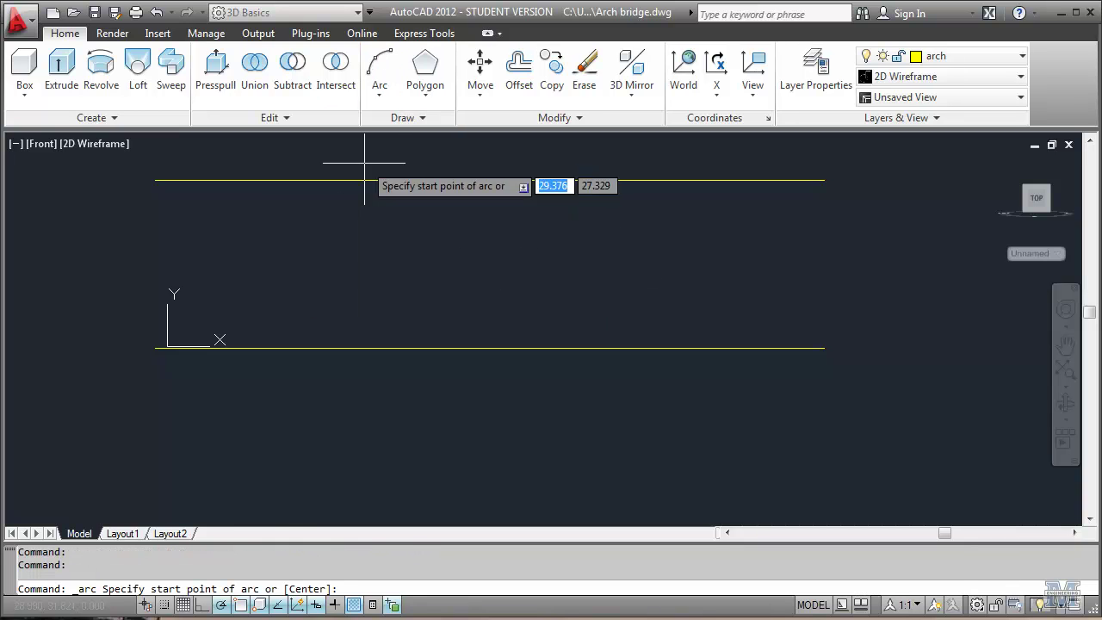
pyautogui.click(155, 348)
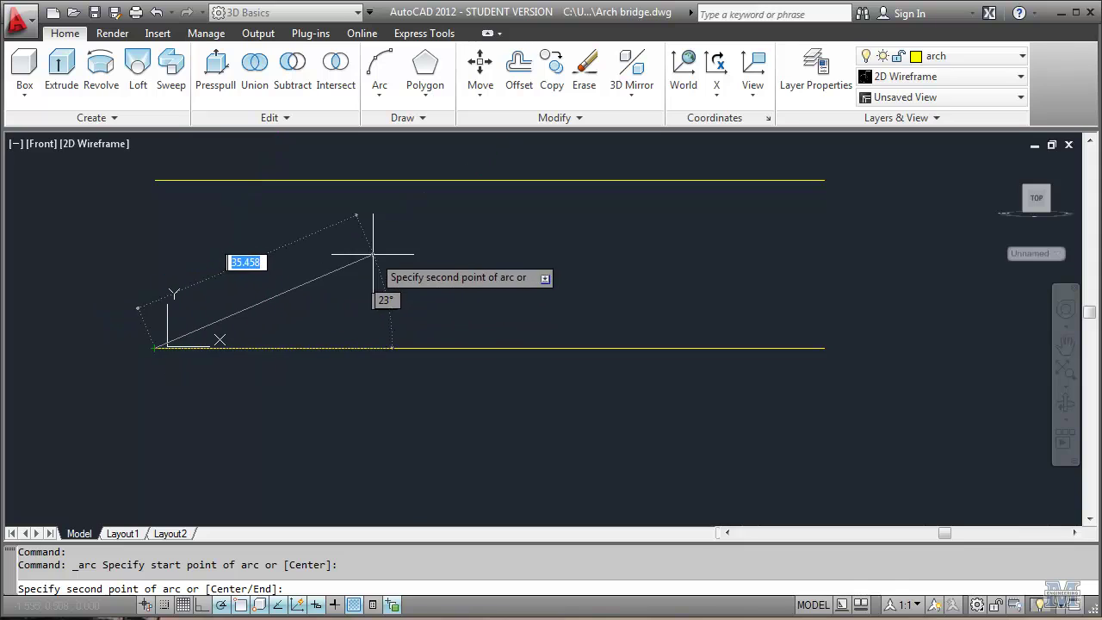
pyautogui.click(490, 180)
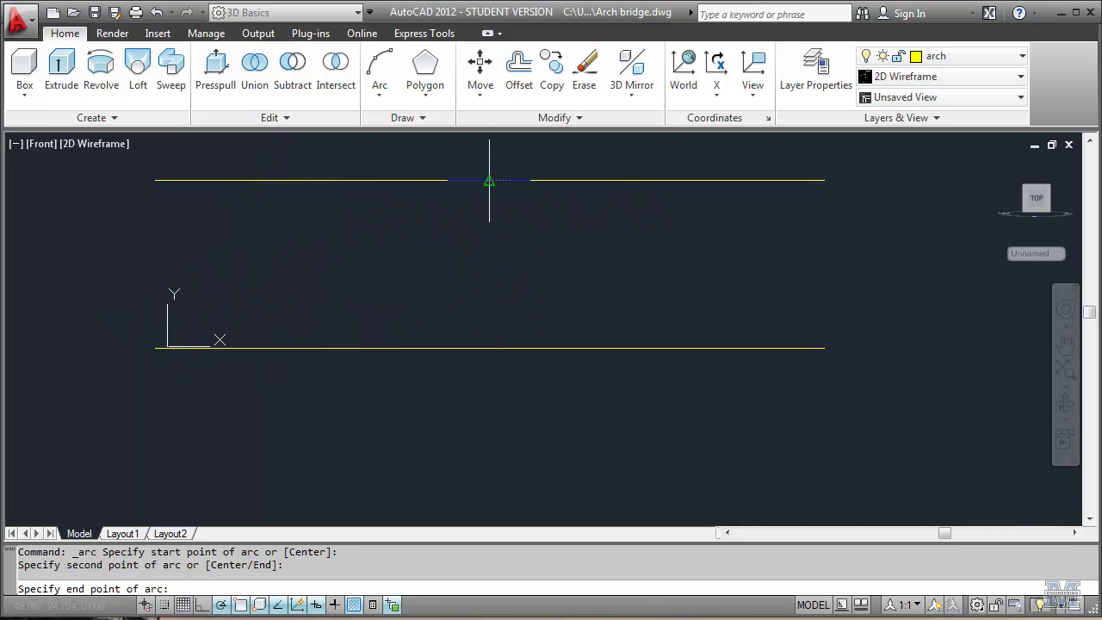
pyautogui.click(825, 348)
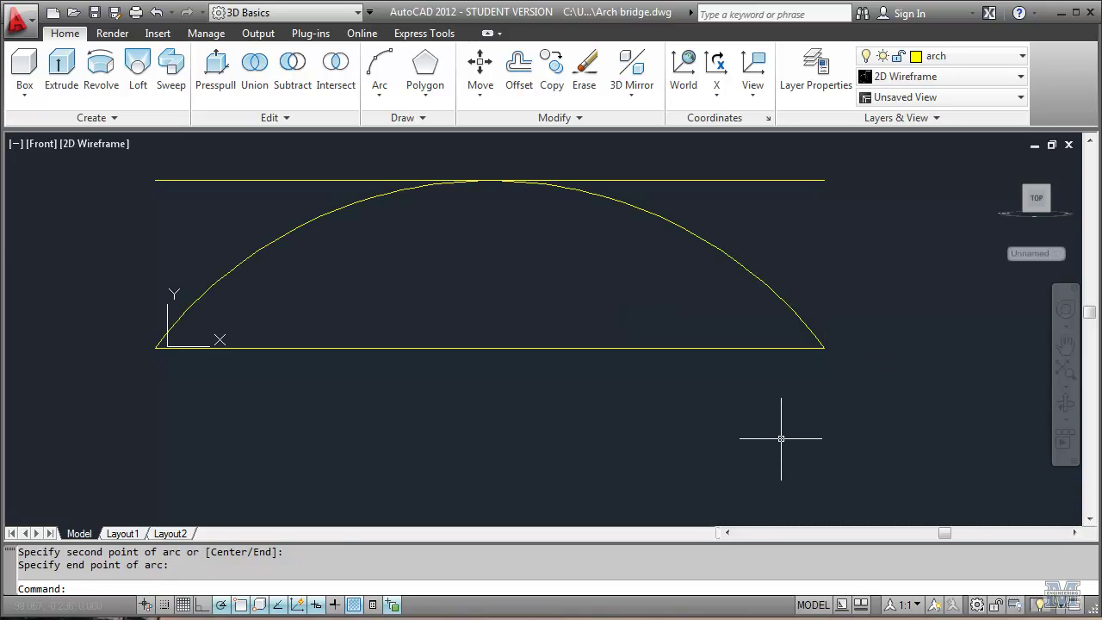
# Step: Erase the upper horizontal line that touches the crown of the arc
pyautogui.click(585, 70)
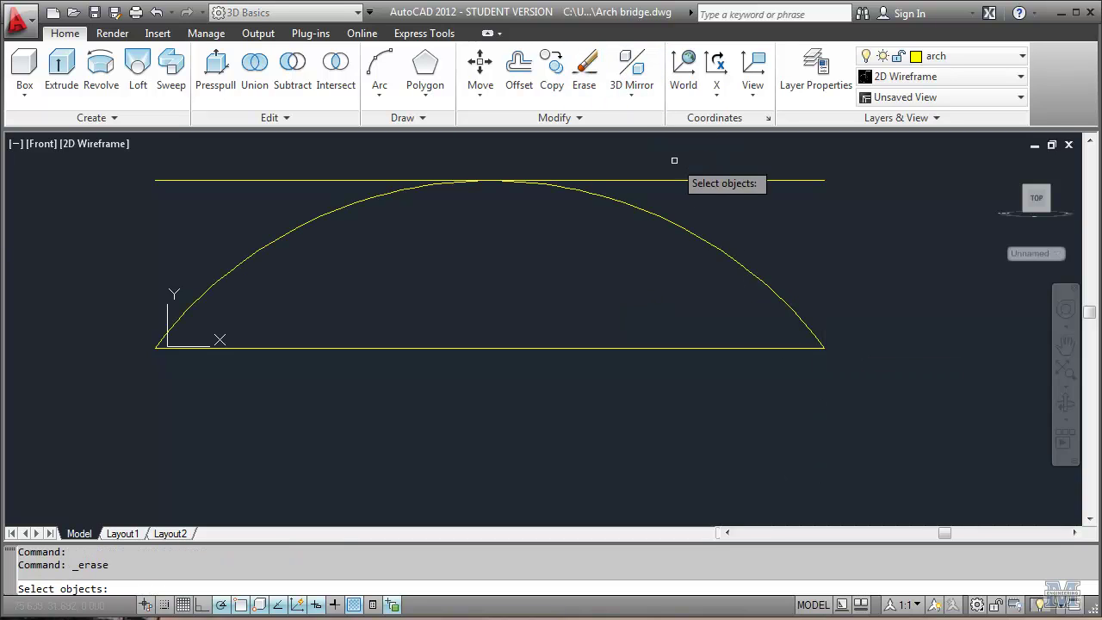
pyautogui.click(685, 180)
pyautogui.press('Return')
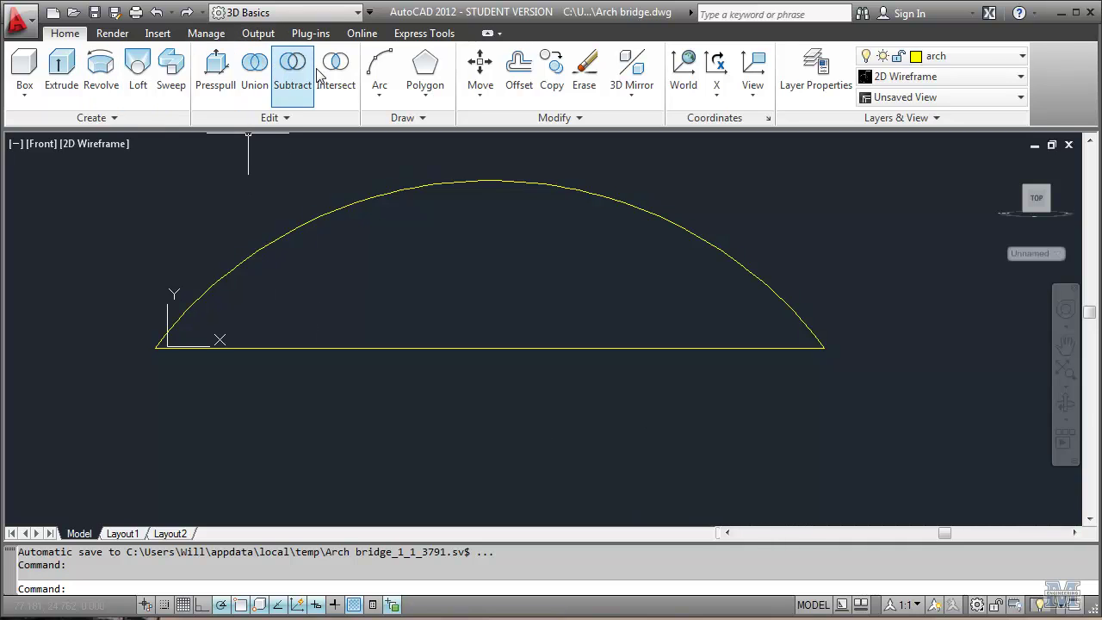
# Step: Draw a vertical line from the midpoint of the arc down to the midpoint of the base line
pyautogui.click(380, 93)
pyautogui.click(349, 120)
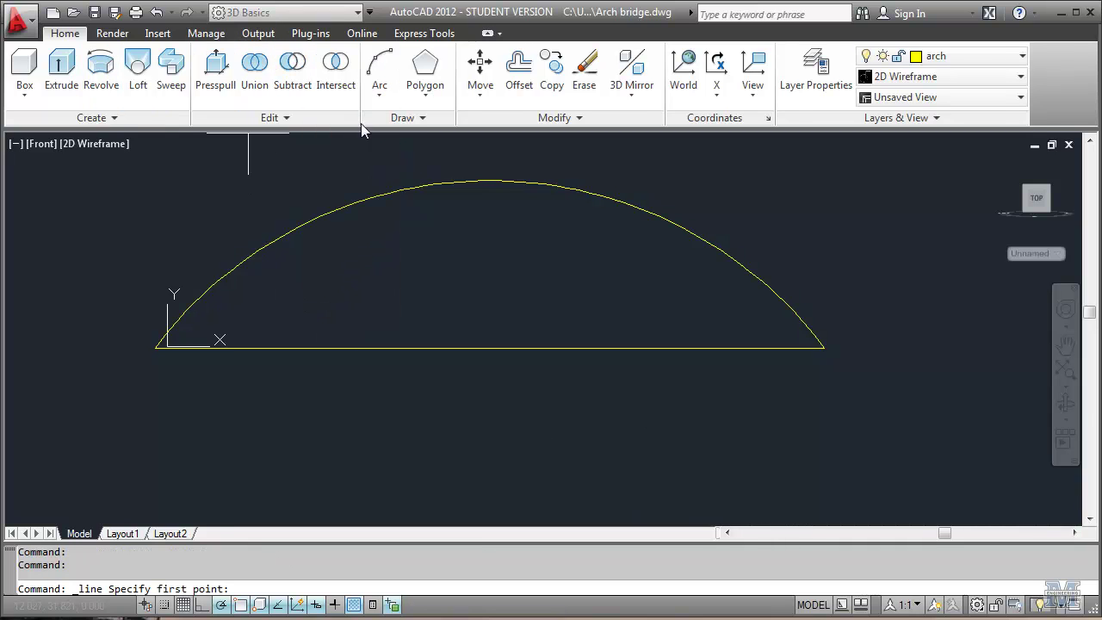
pyautogui.click(489, 180)
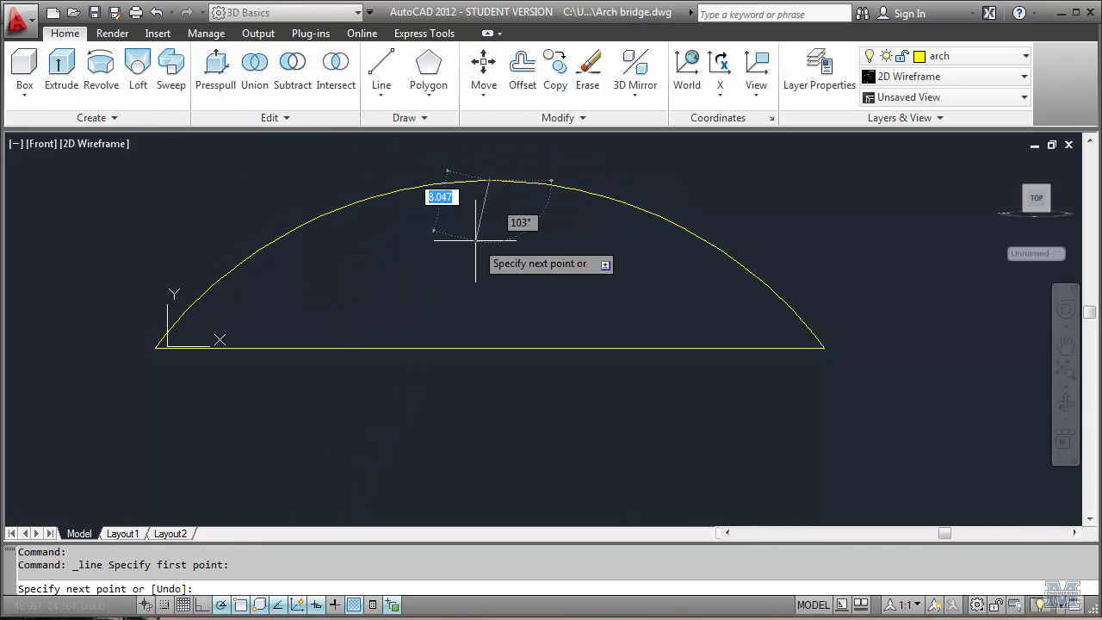
pyautogui.click(489, 348)
pyautogui.press('Return')
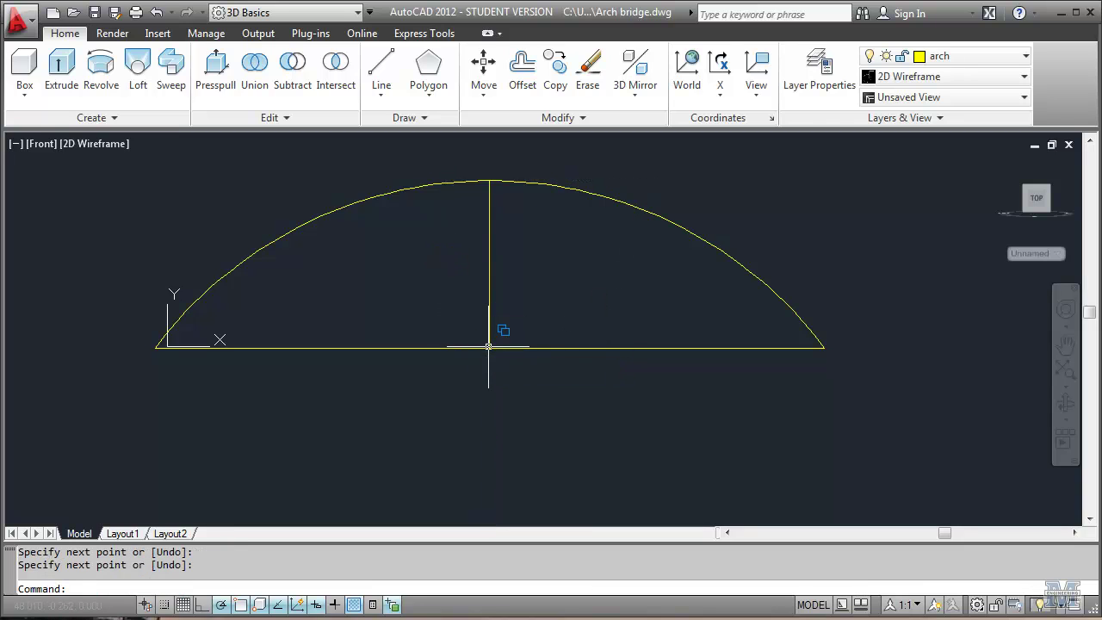
# Step: Offset the vertical centre line by 0.5 to both sides
pyautogui.click(514, 88)
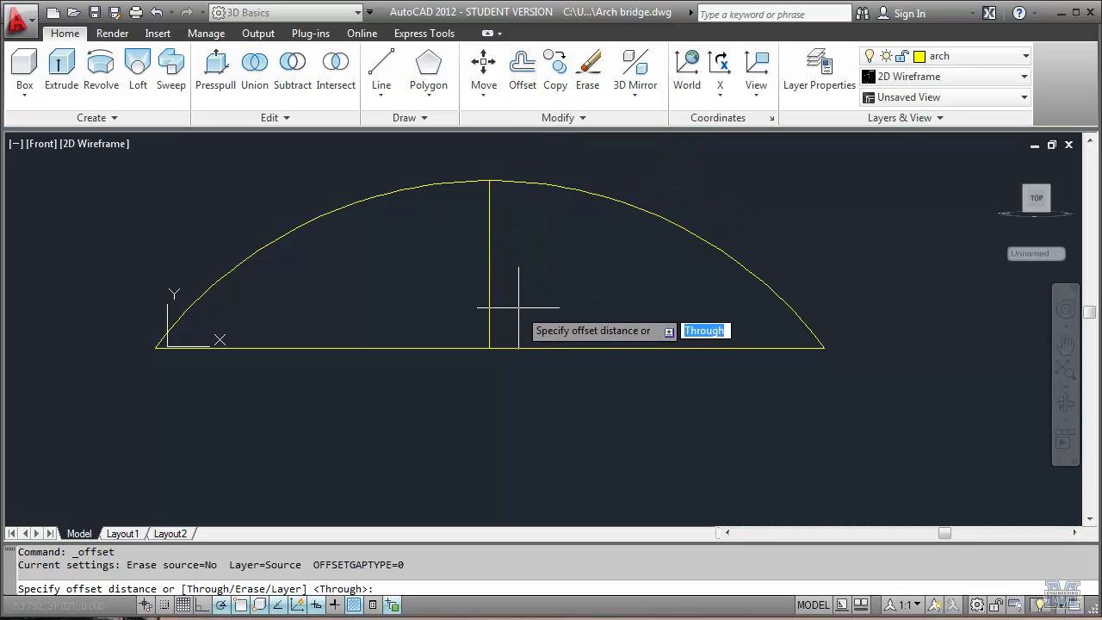
pyautogui.write('0')
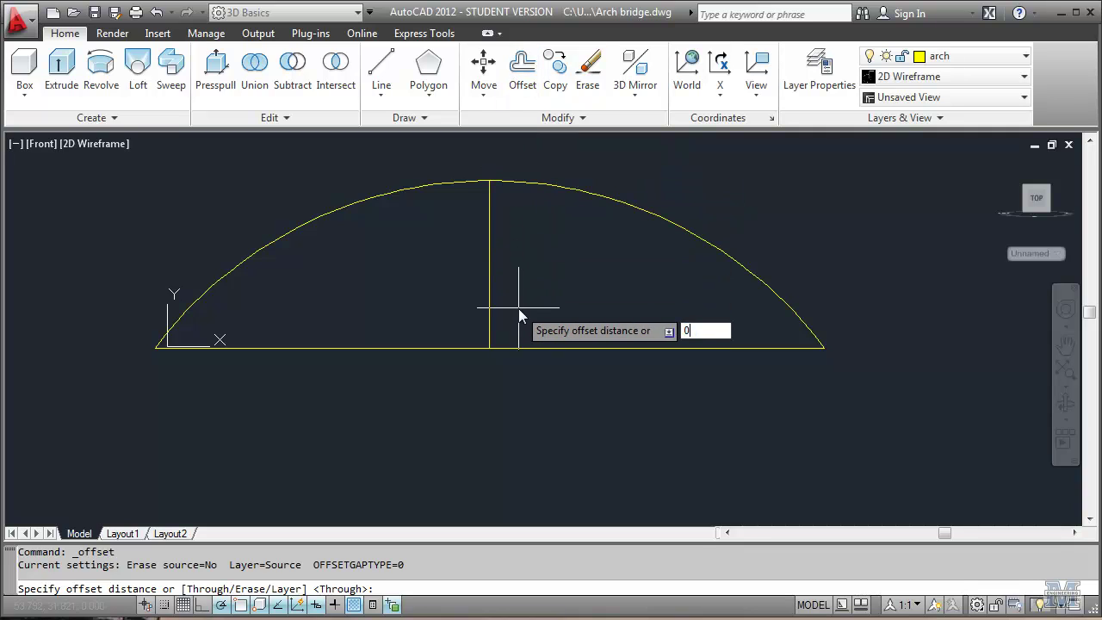
pyautogui.write('.5')
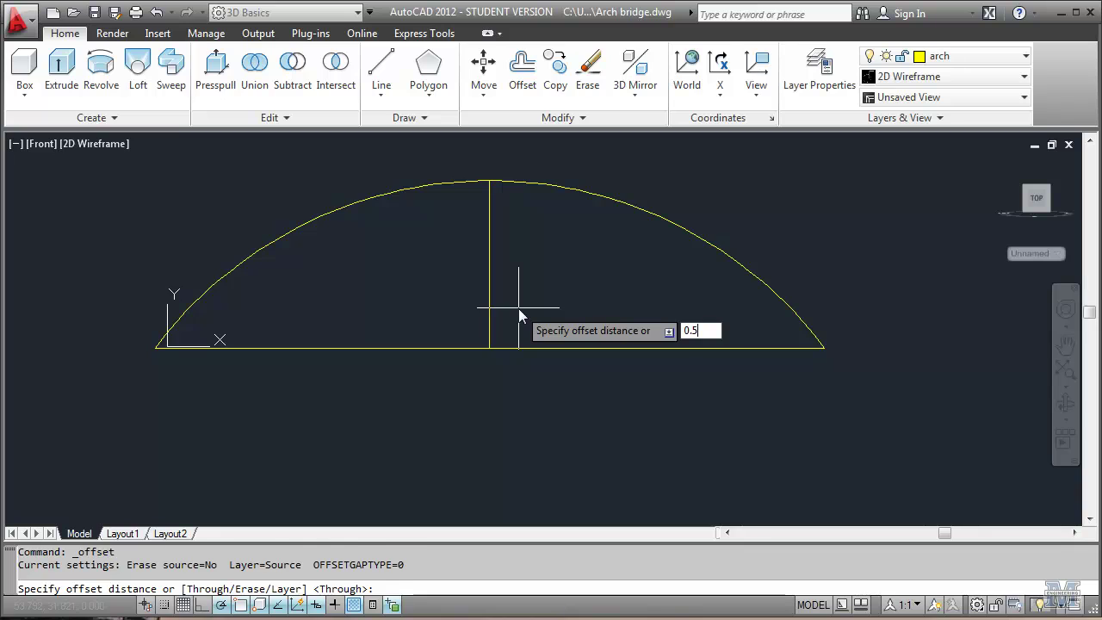
pyautogui.press('Return')
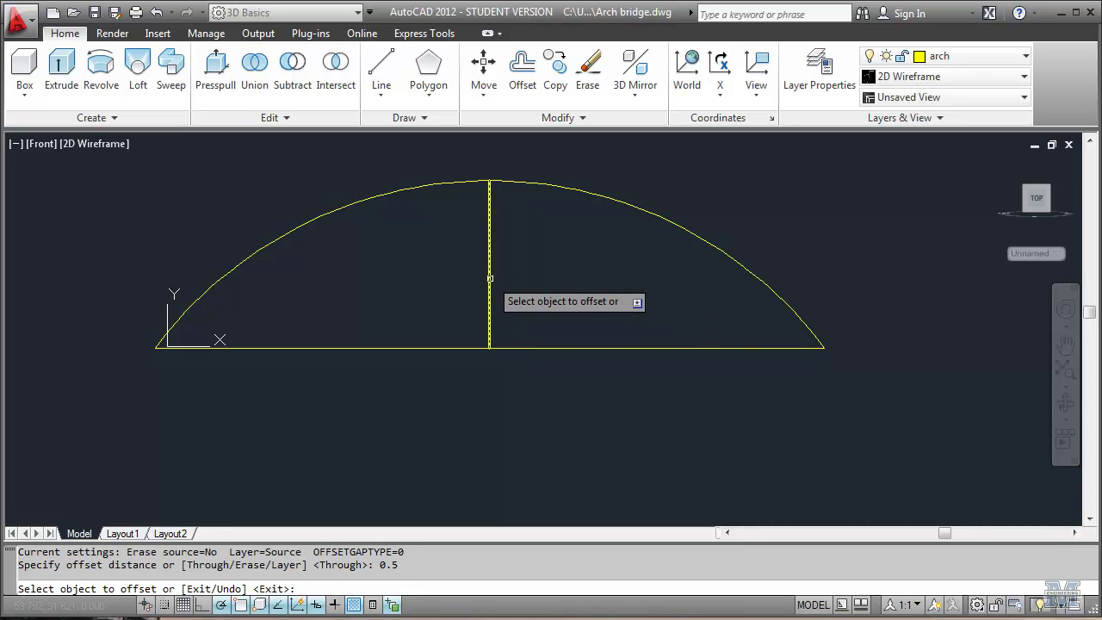
pyautogui.click(492, 277)
pyautogui.click(511, 282)
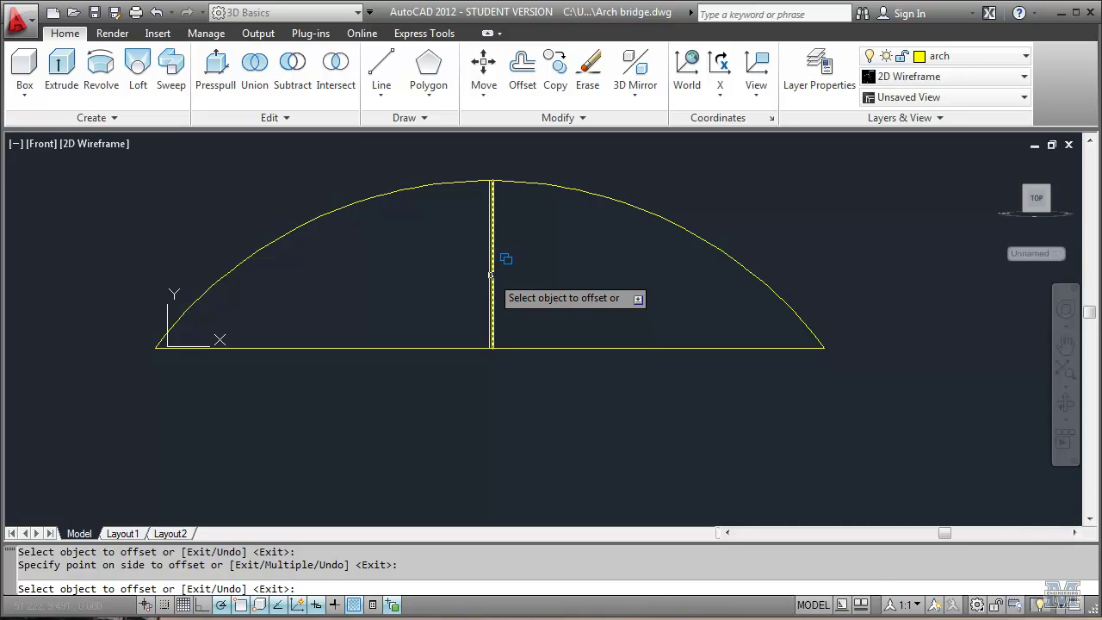
pyautogui.click(488, 276)
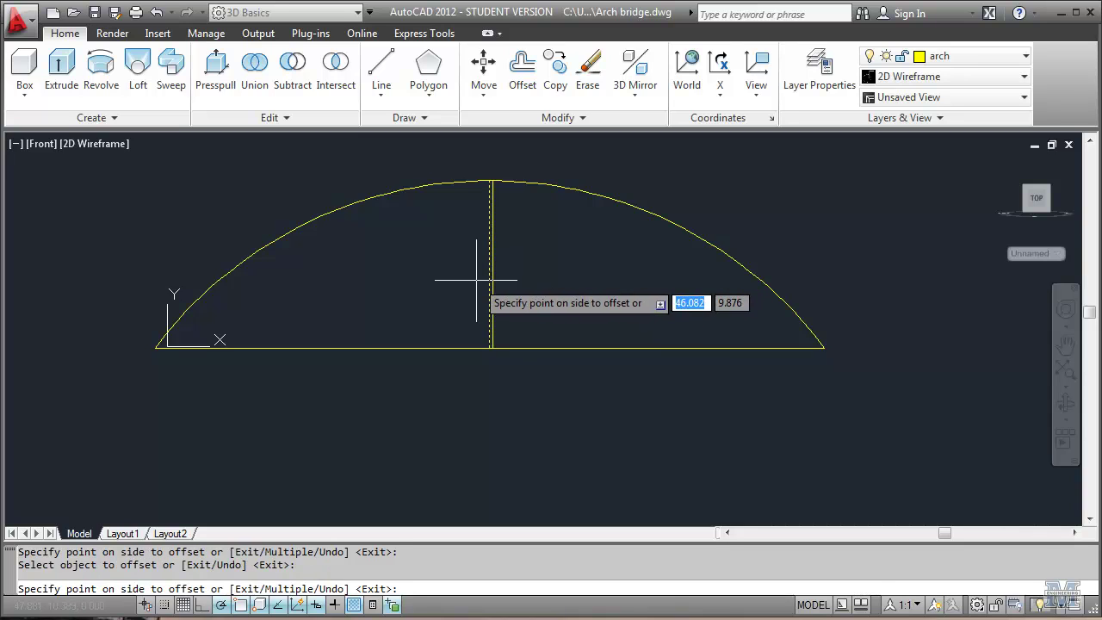
pyautogui.click(476, 280)
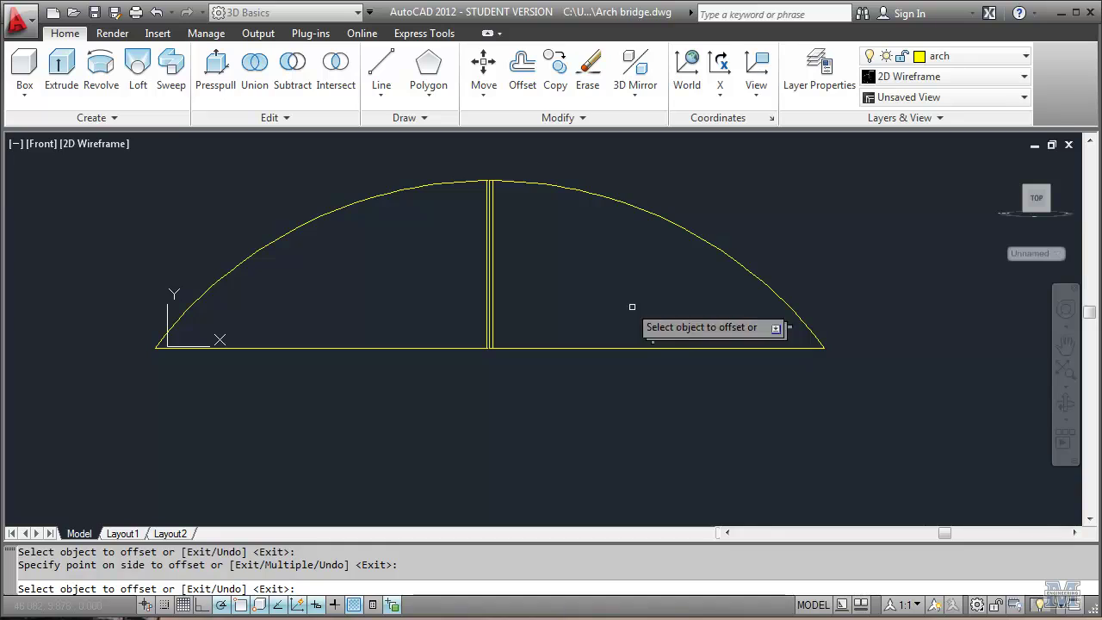
# Step: Erase the middle line of the three central verticals, keeping the two offset lines
pyautogui.click(588, 63)
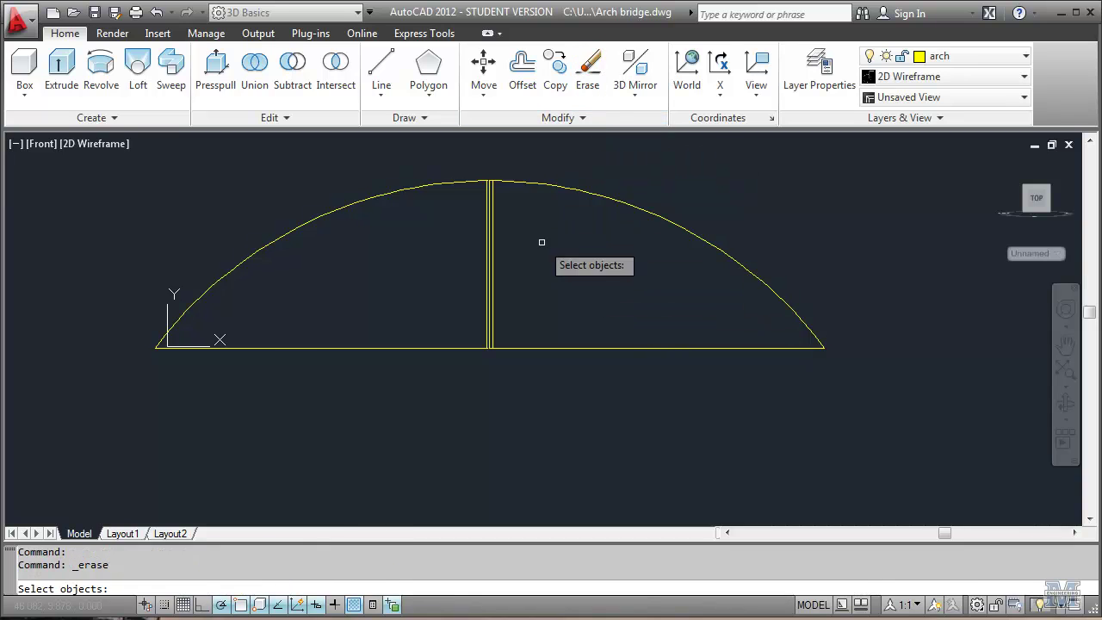
pyautogui.click(492, 264)
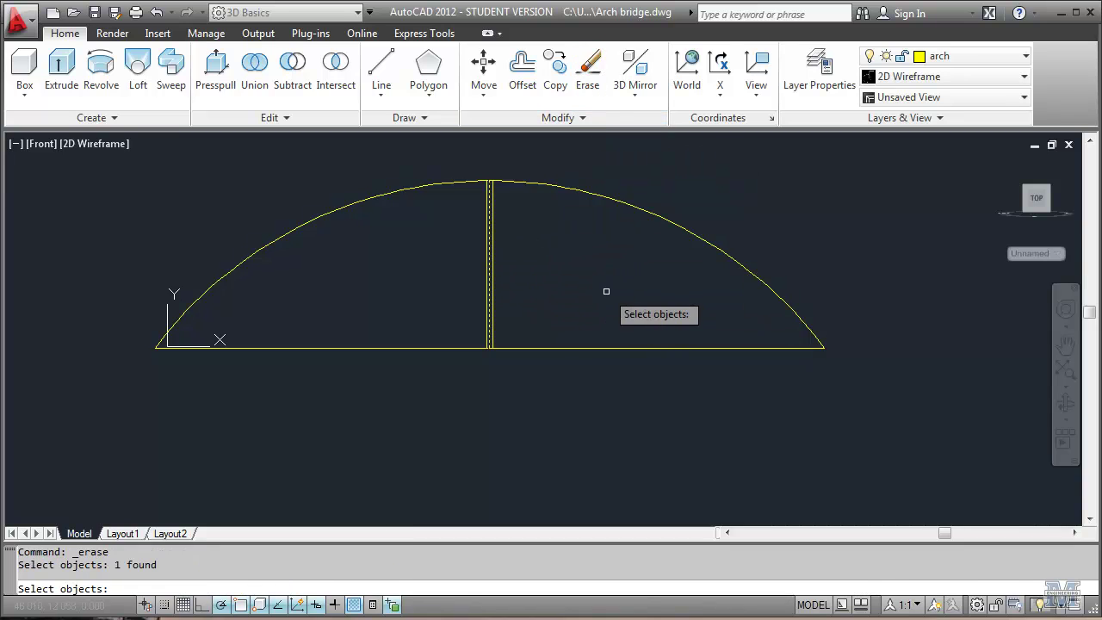
pyautogui.press('Return')
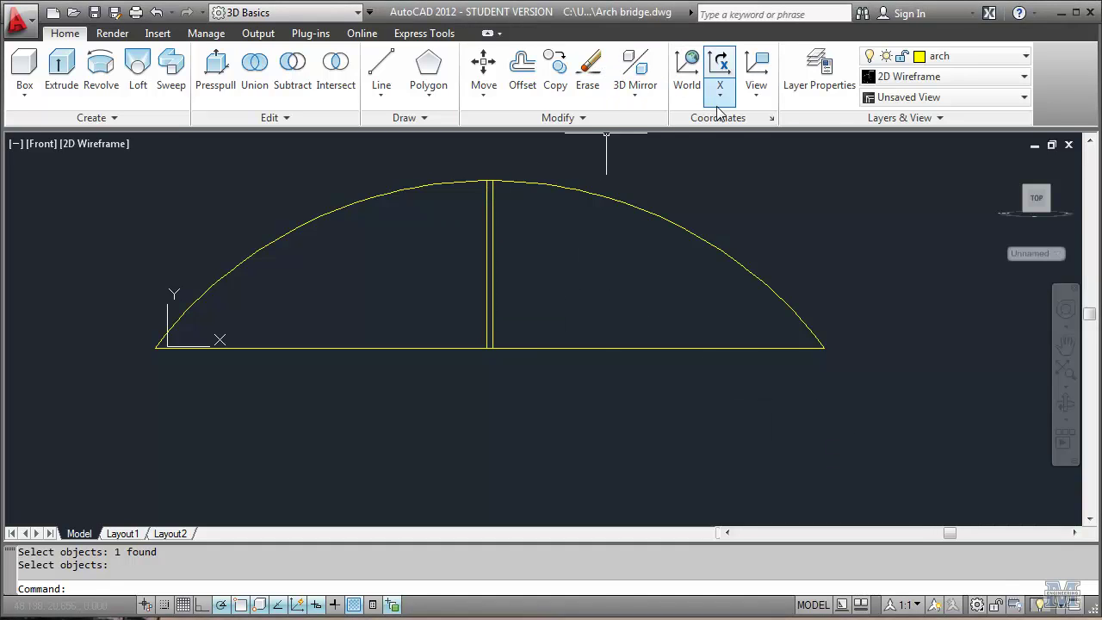
# Step: Start copying the two central vertical lines, using the base line's midpoint between them as the base point
pyautogui.click(554, 71)
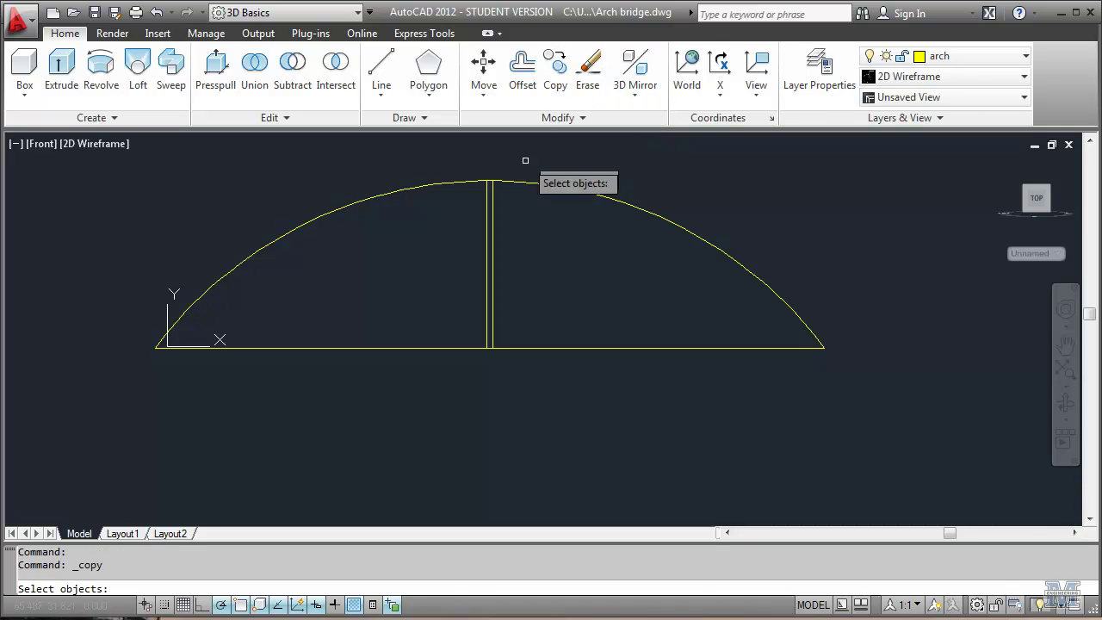
pyautogui.click(493, 238)
pyautogui.click(485, 241)
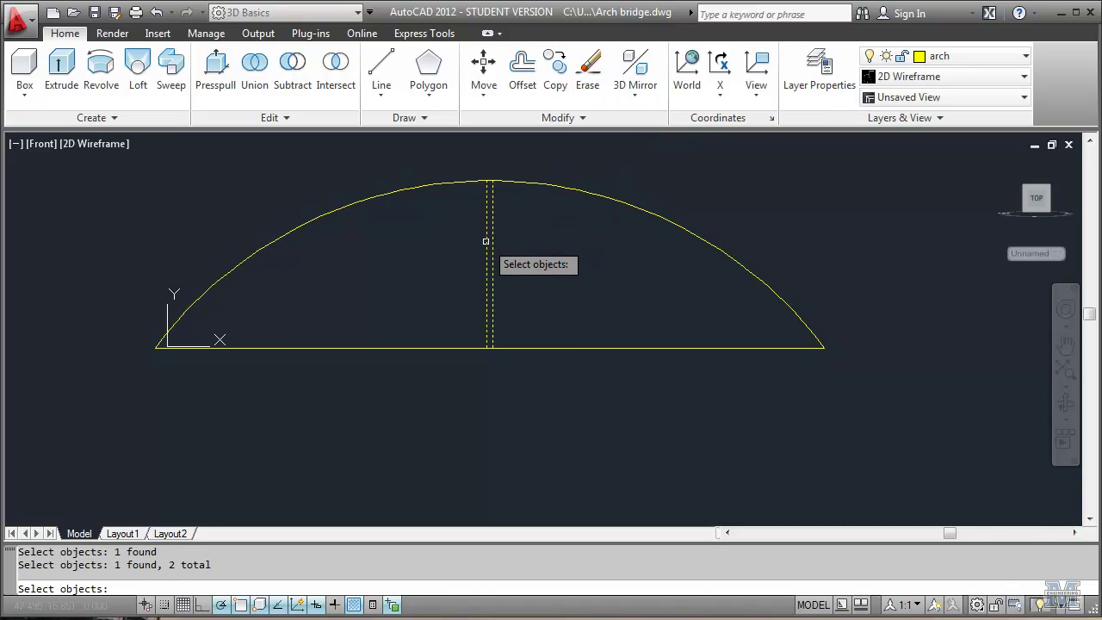
pyautogui.press('Return')
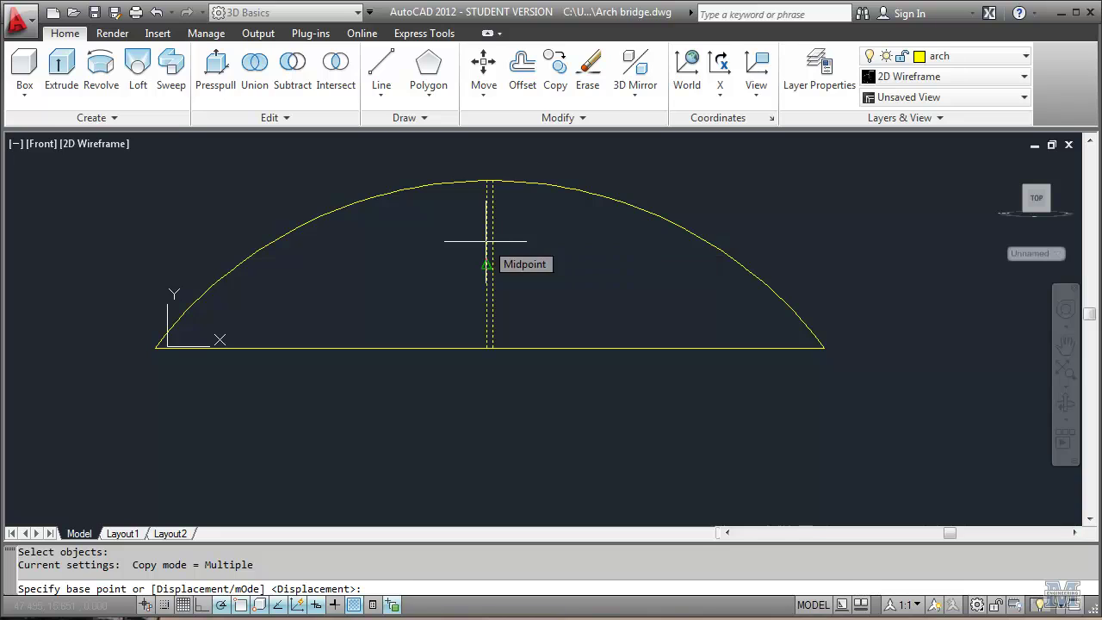
pyautogui.scroll(5, 491, 353)
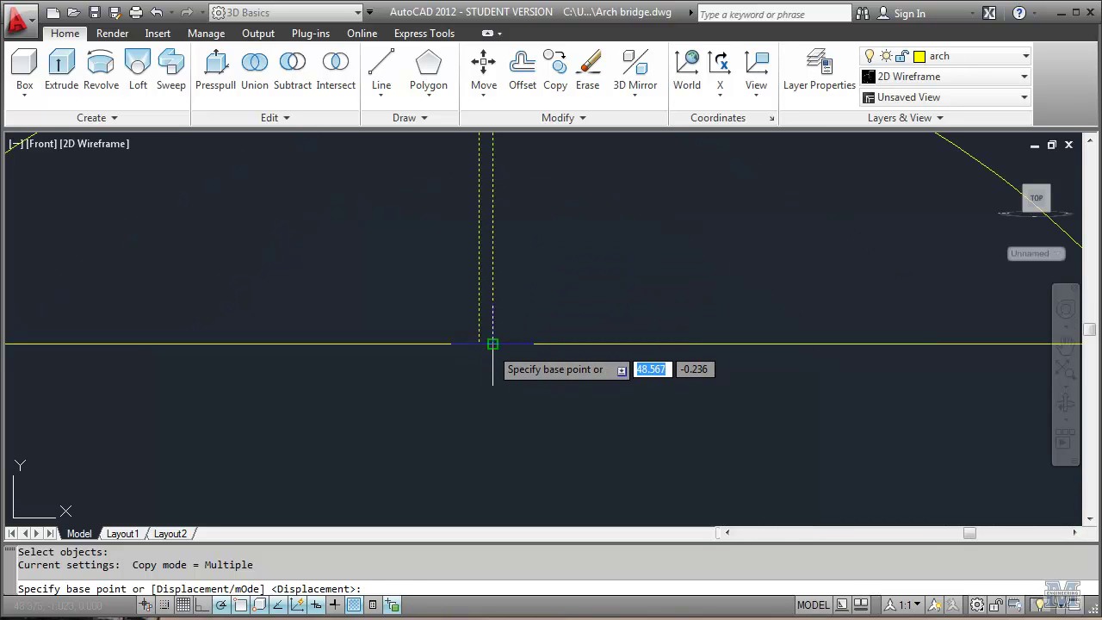
pyautogui.click(485, 345)
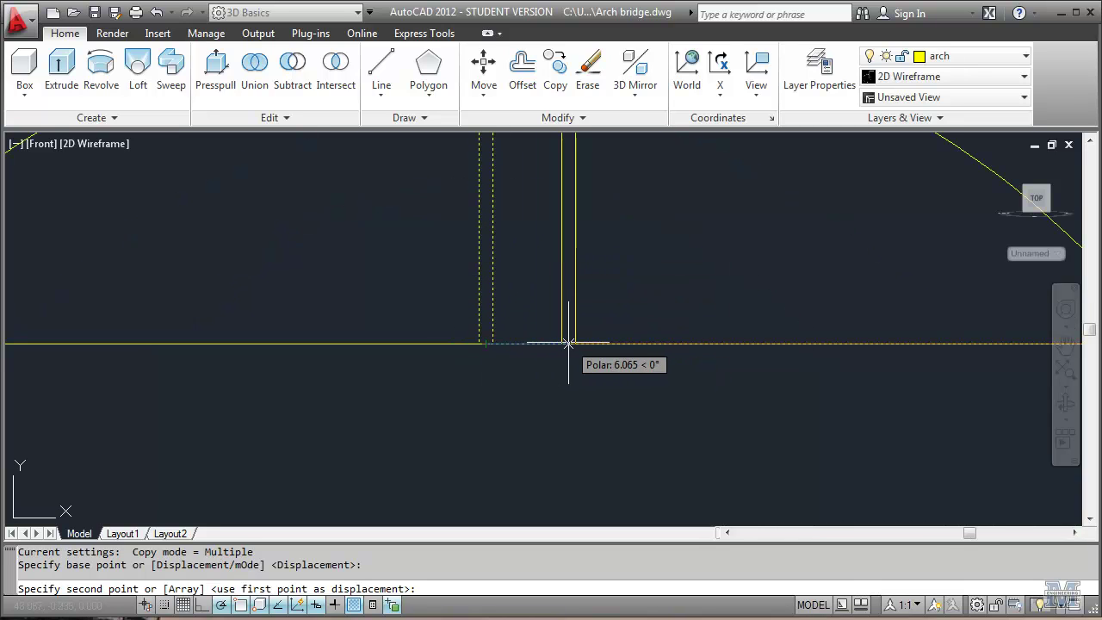
pyautogui.write('10')
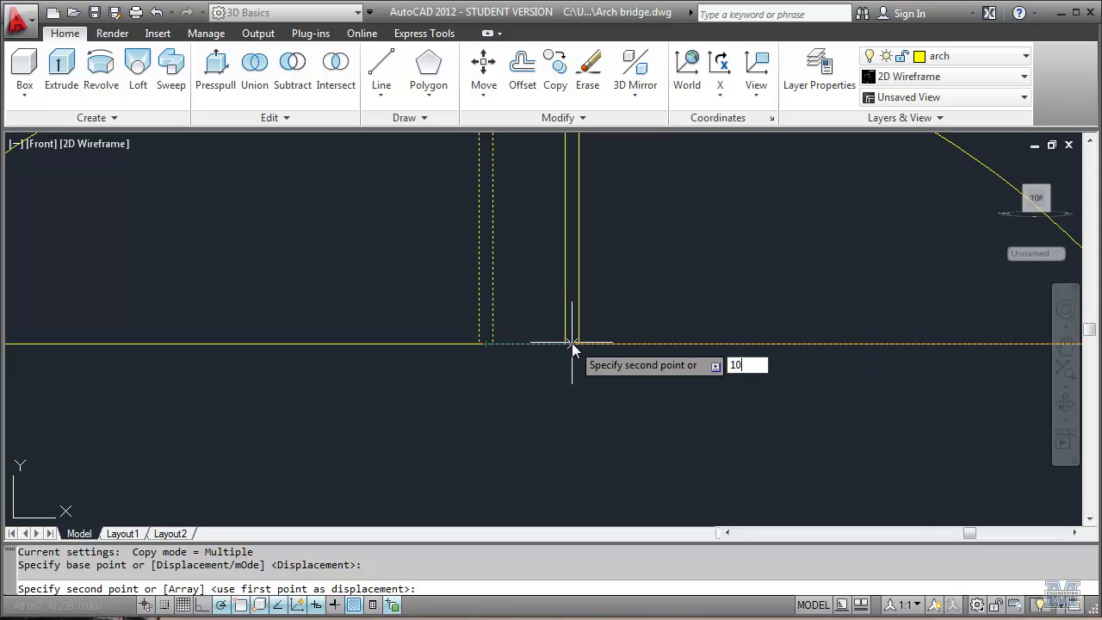
pyautogui.press('Return')
pyautogui.write('2')
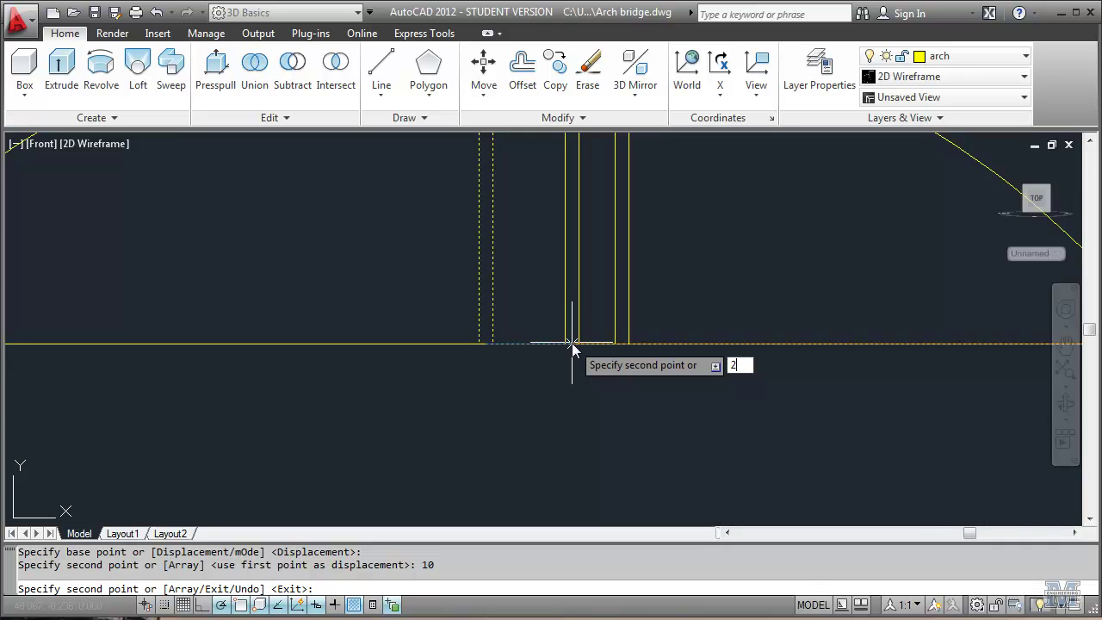
pyautogui.write('u')
pyautogui.press('Return')
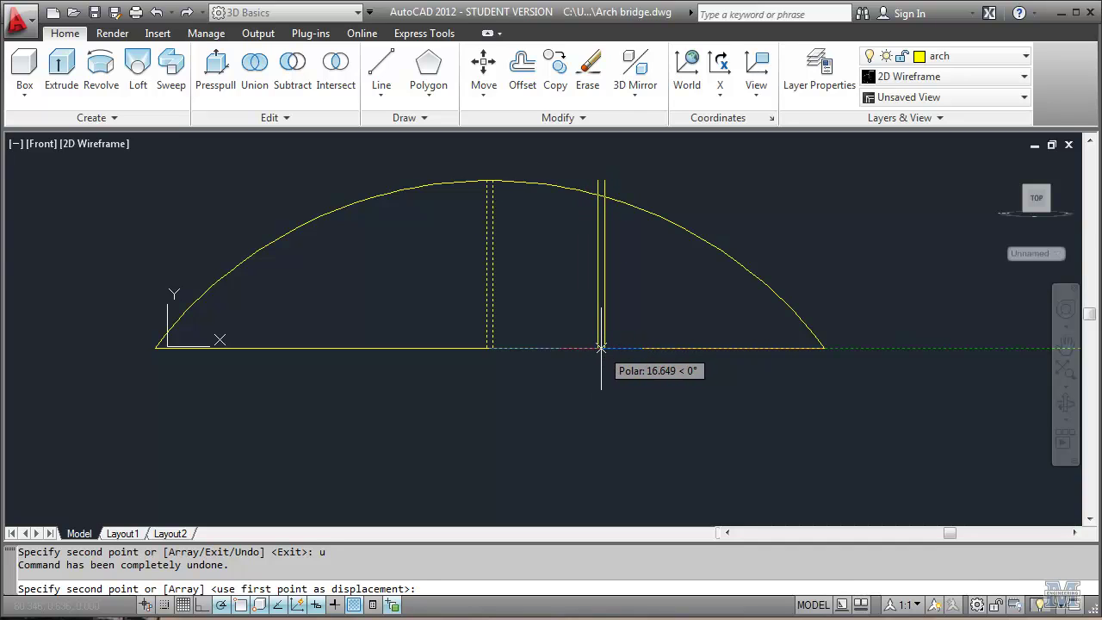
# Step: Place copies of the vertical pair 15, 30 and 45 units to the right of the centre along the base line
pyautogui.write('15')
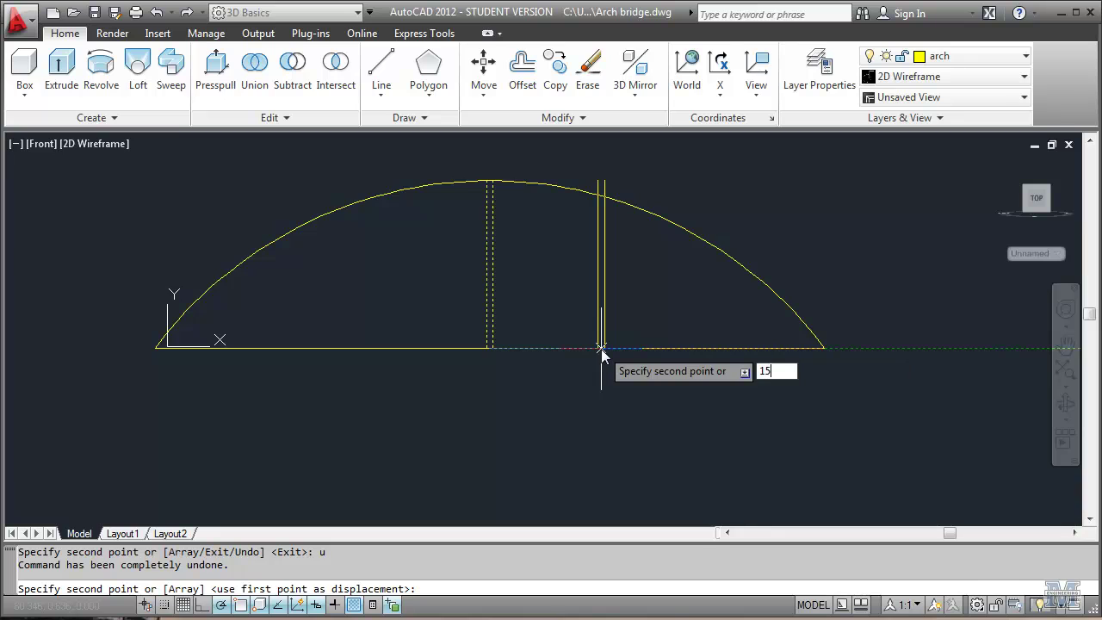
pyautogui.press('Return')
pyautogui.write('30')
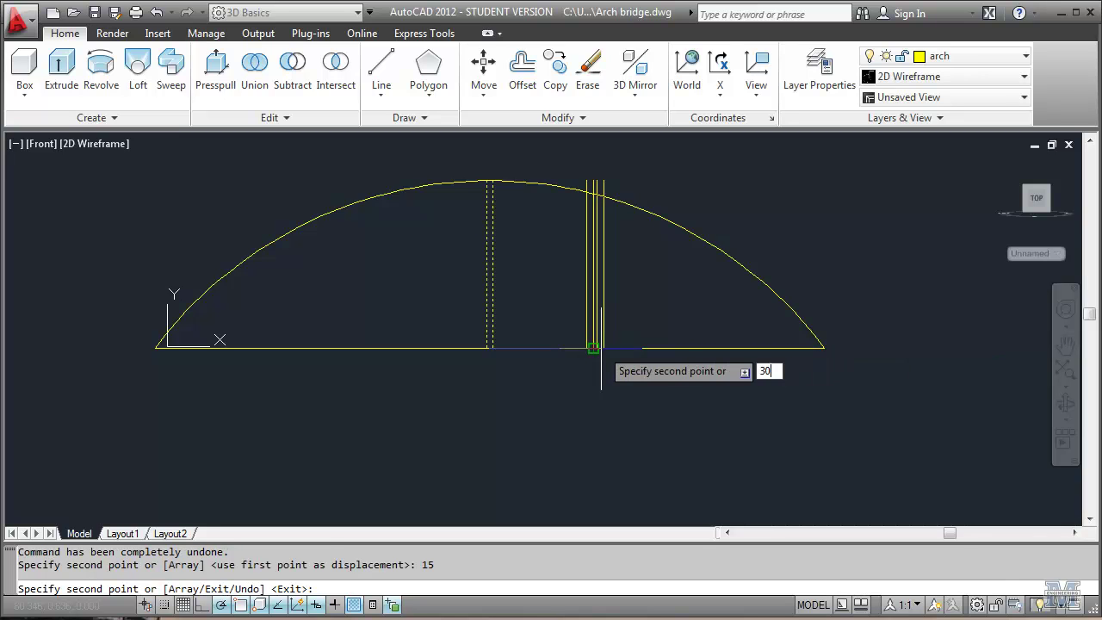
pyautogui.press('Return')
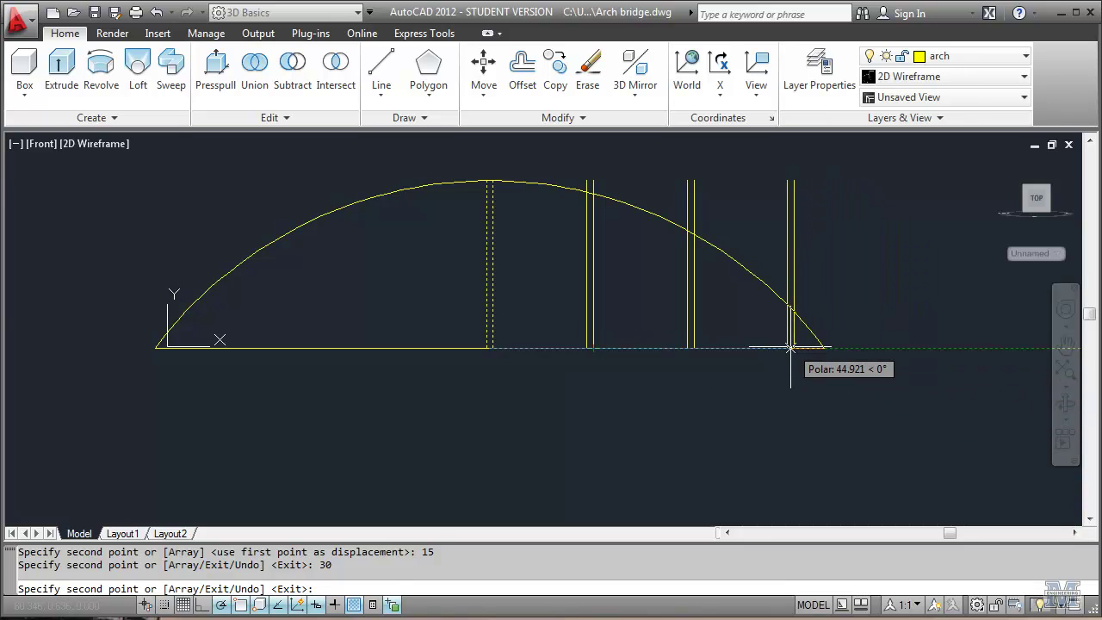
pyautogui.write('45')
pyautogui.press('Return')
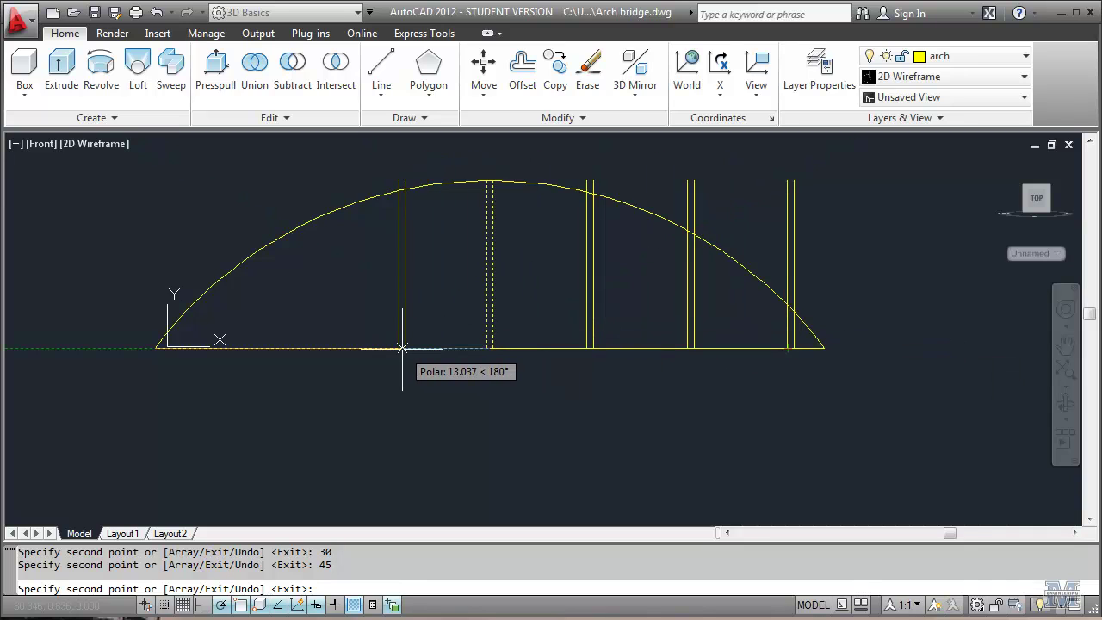
# Step: Place copies of the vertical pair 15, 30 and 45 units to the left of the centre and finish copying
pyautogui.write('15')
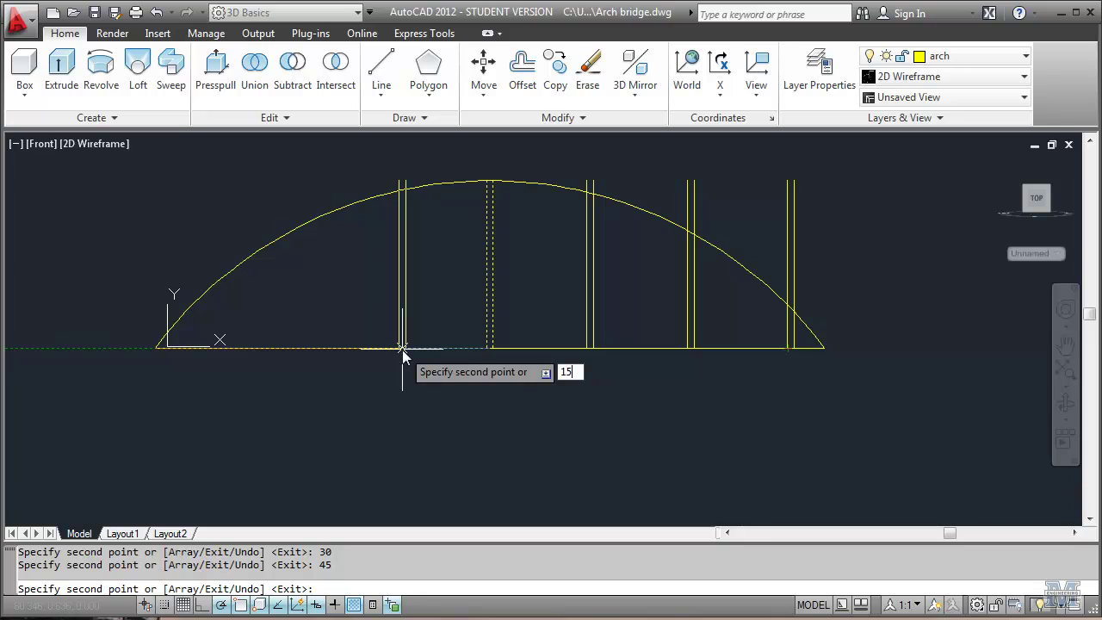
pyautogui.press('Return')
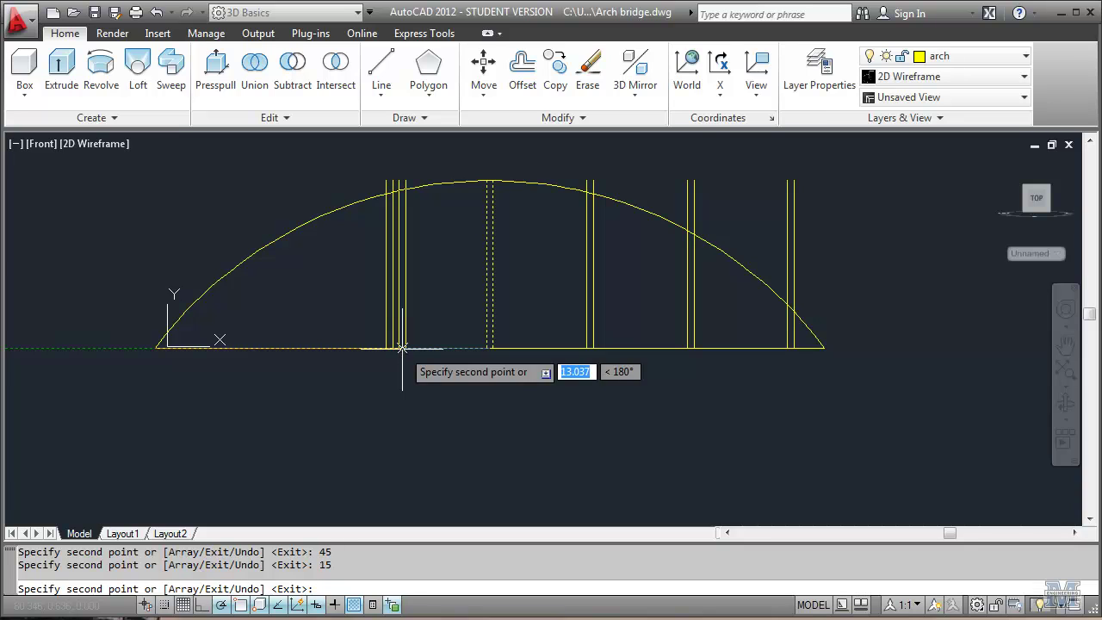
pyautogui.write('30')
pyautogui.press('Return')
pyautogui.write('45')
pyautogui.press('Return')
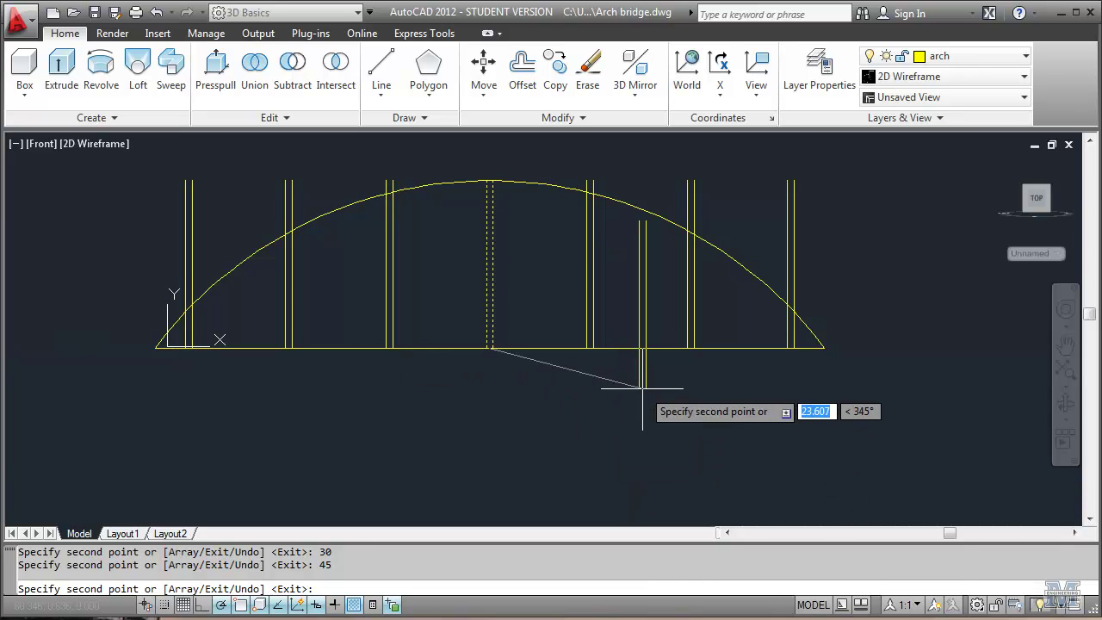
pyautogui.press('Return')
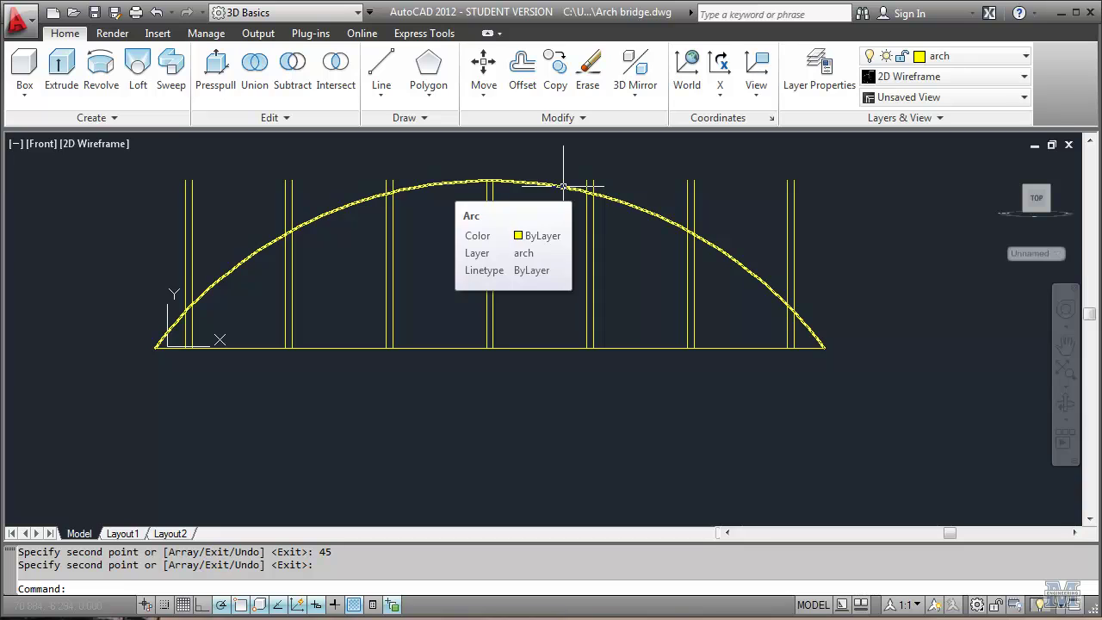
# Step: Offset the arc inward and the base line upward by 1 unit
pyautogui.click(522, 67)
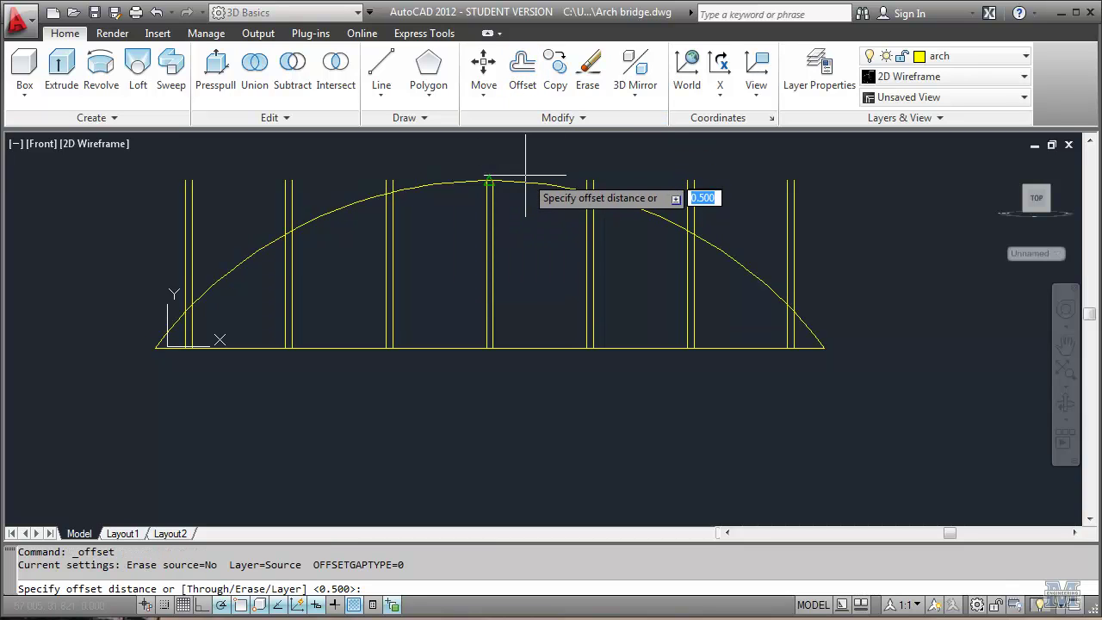
pyautogui.write('1')
pyautogui.press('Return')
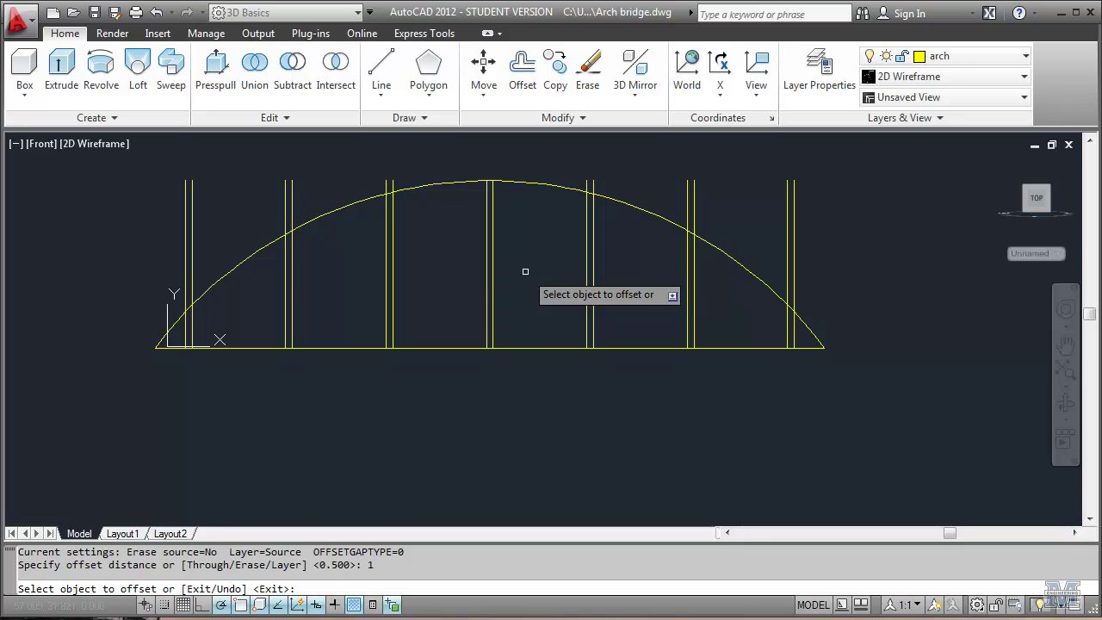
pyautogui.click(543, 183)
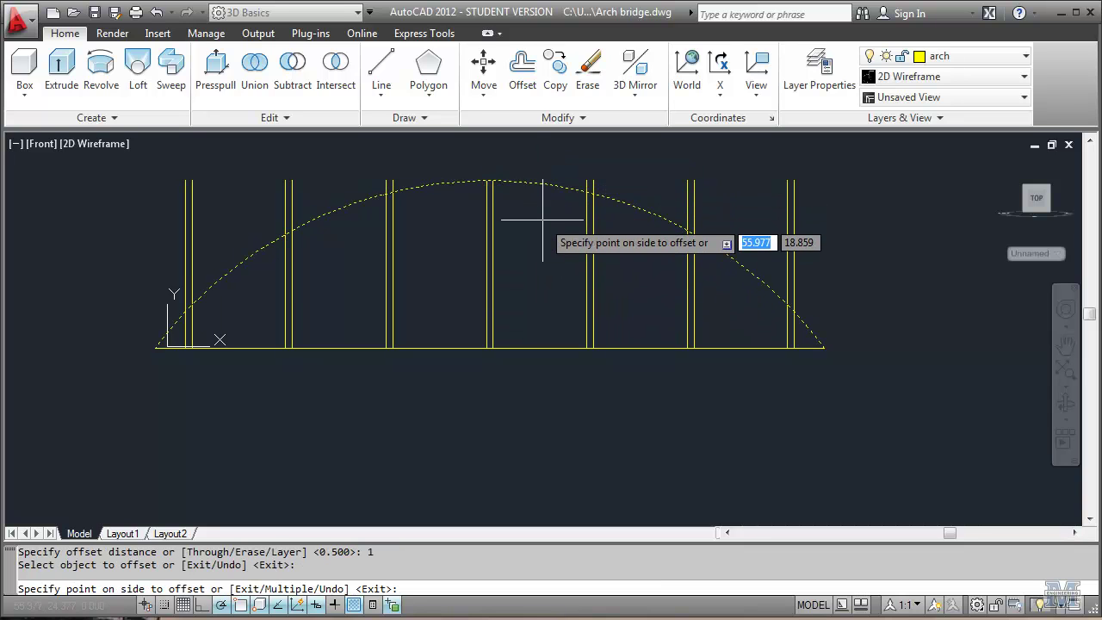
pyautogui.click(543, 219)
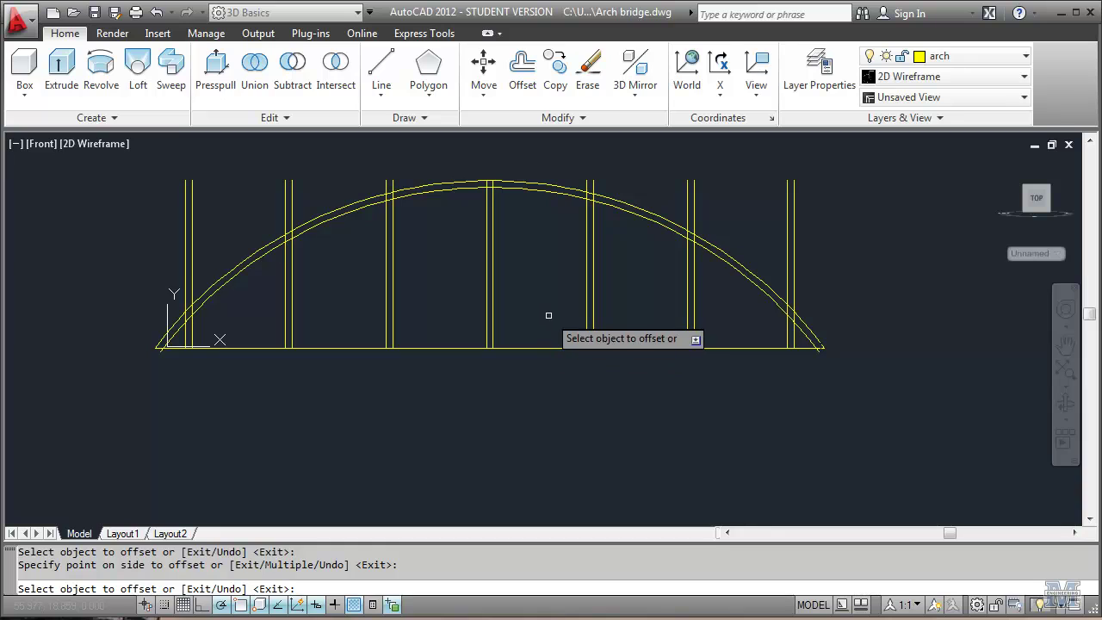
pyautogui.click(549, 348)
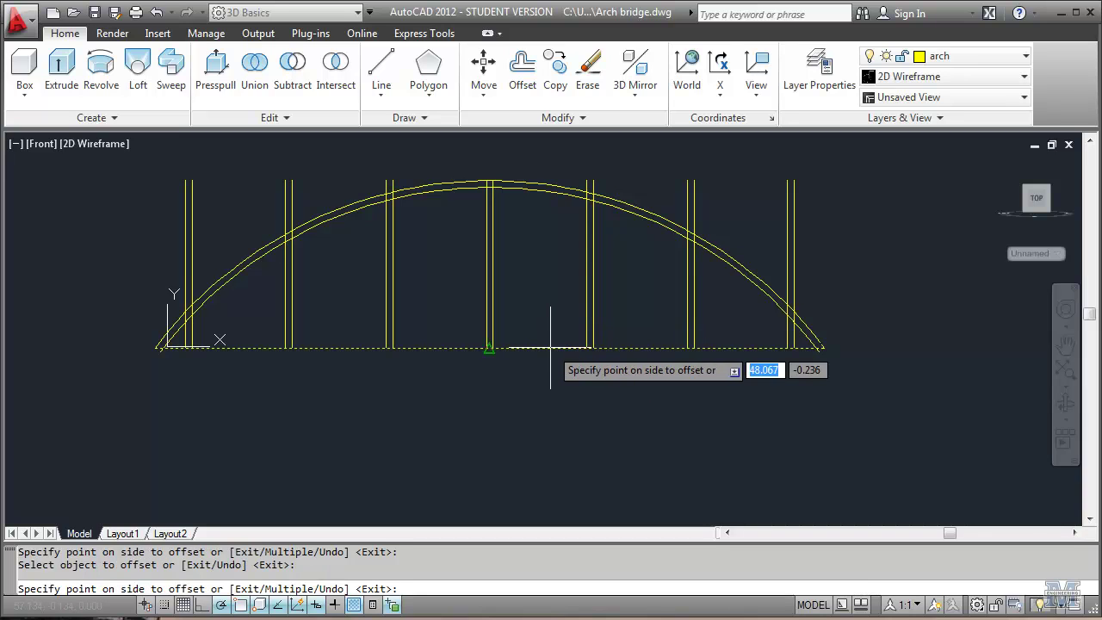
pyautogui.click(550, 319)
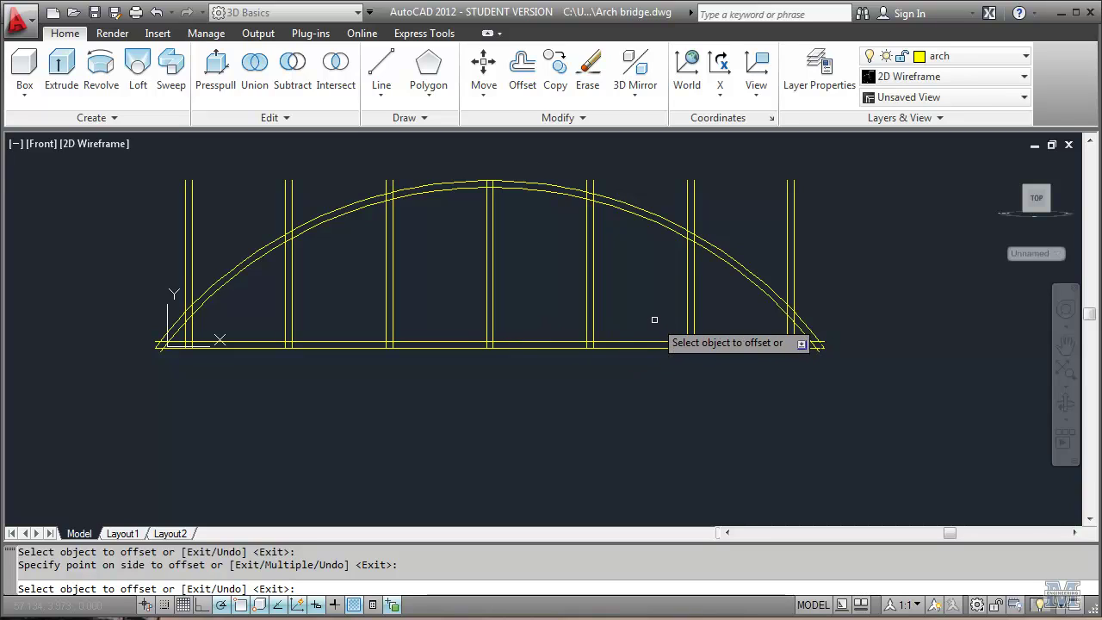
pyautogui.press('Return')
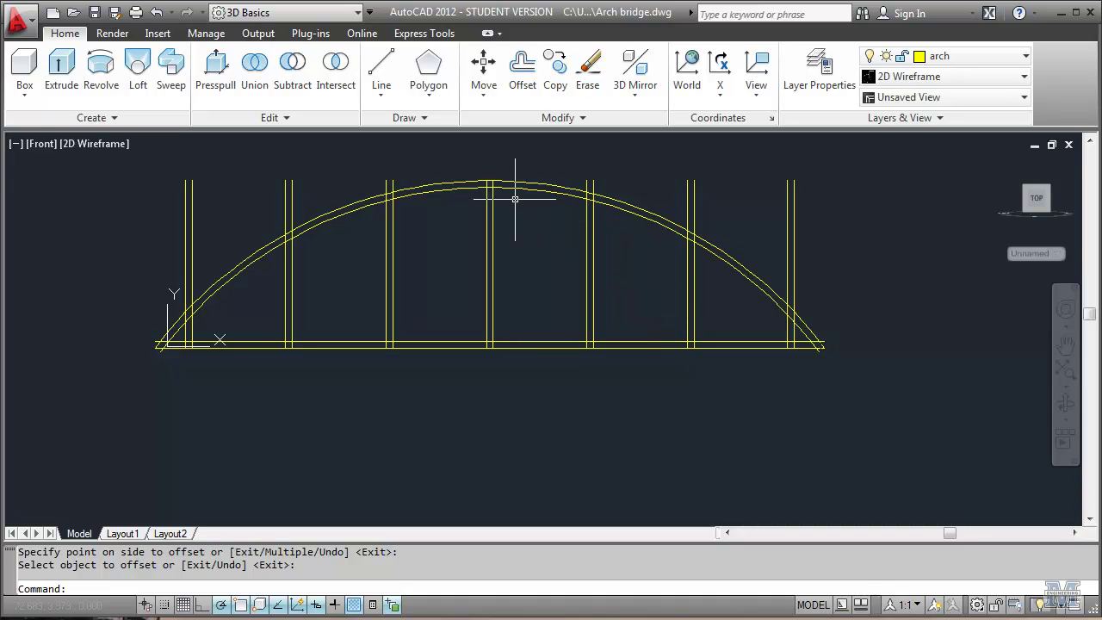
# Step: Draw a diagonal line from the inner arc at the central pair's right line to the upper base line at the next pair's left line
pyautogui.click(382, 69)
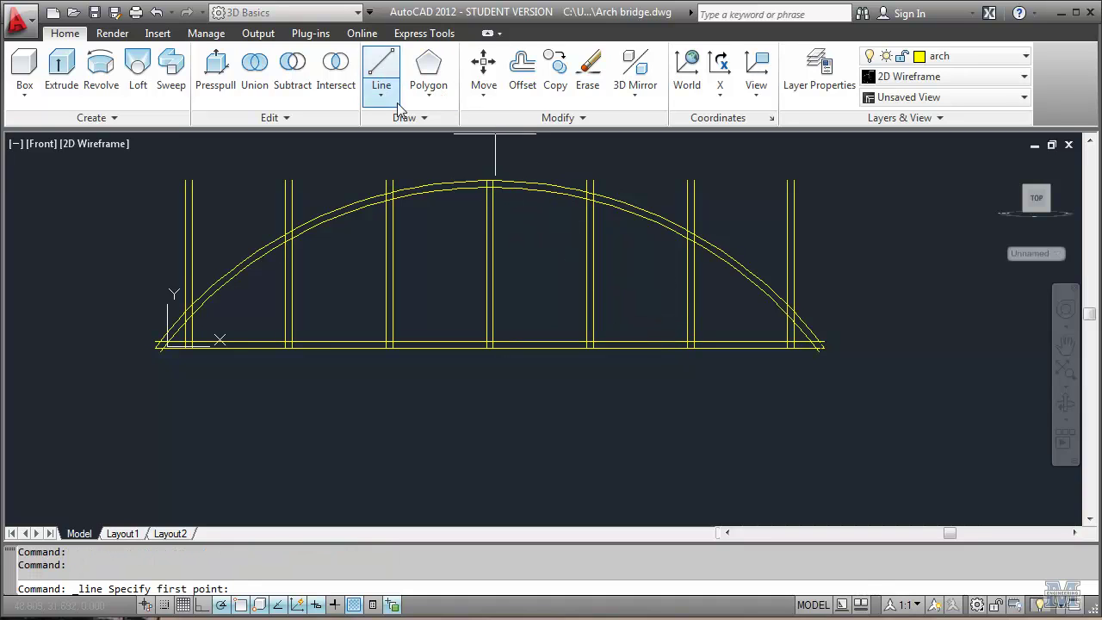
pyautogui.click(492, 187)
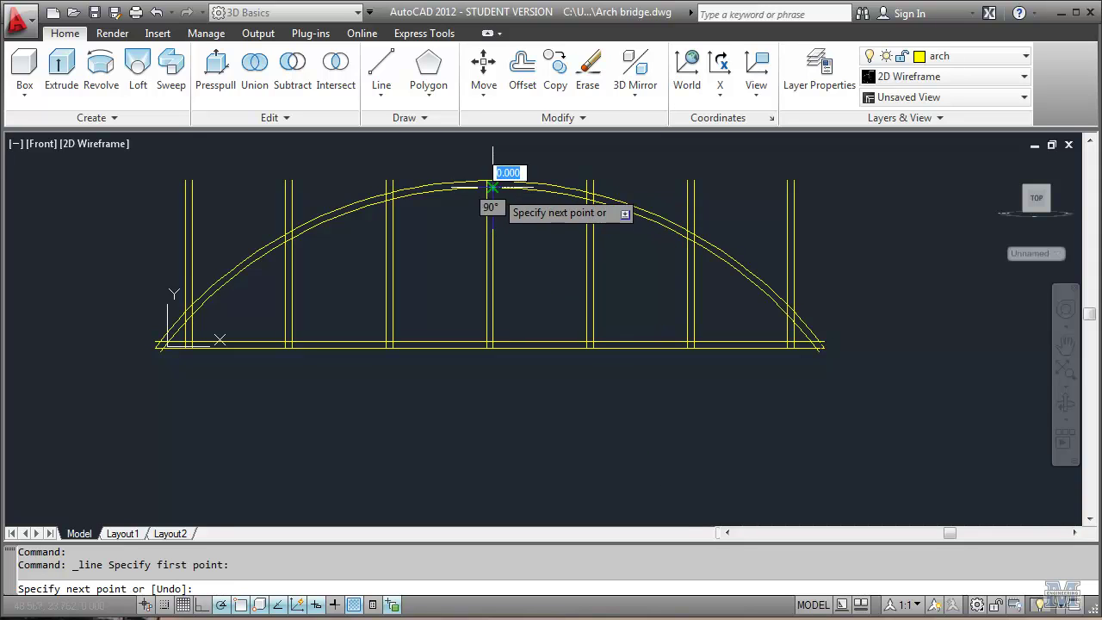
pyautogui.scroll(5, 582, 342)
pyautogui.click(590, 343)
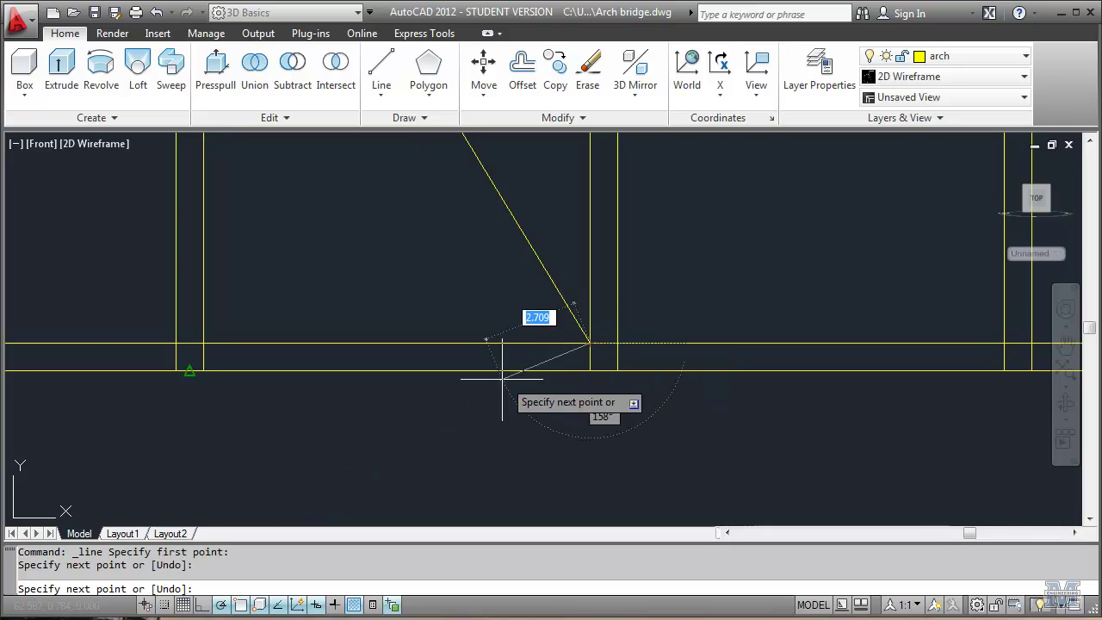
pyautogui.press('Return')
pyautogui.scroll(-5, 516, 369)
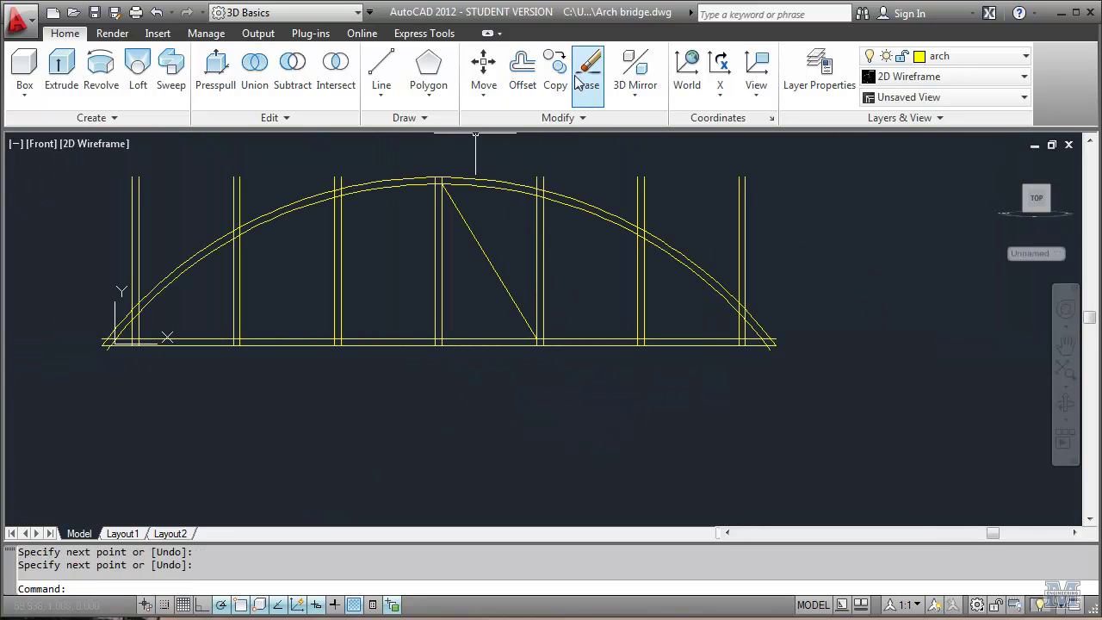
# Step: Offset the diagonal brace line by 0.5 units to both sides
pyautogui.click(528, 73)
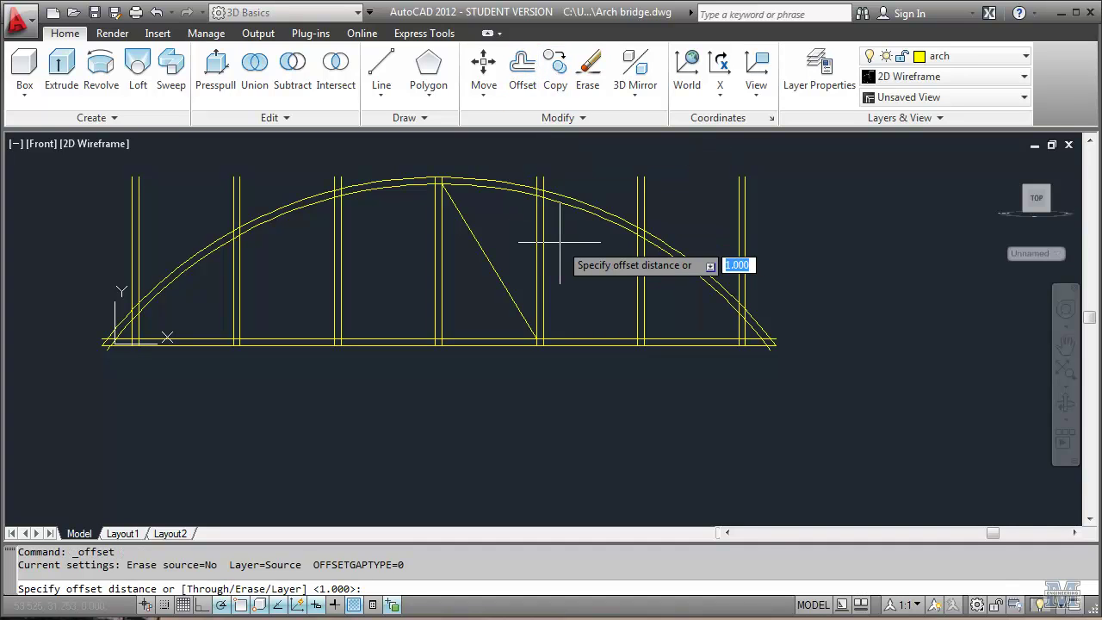
pyautogui.write('0.5')
pyautogui.press('Return')
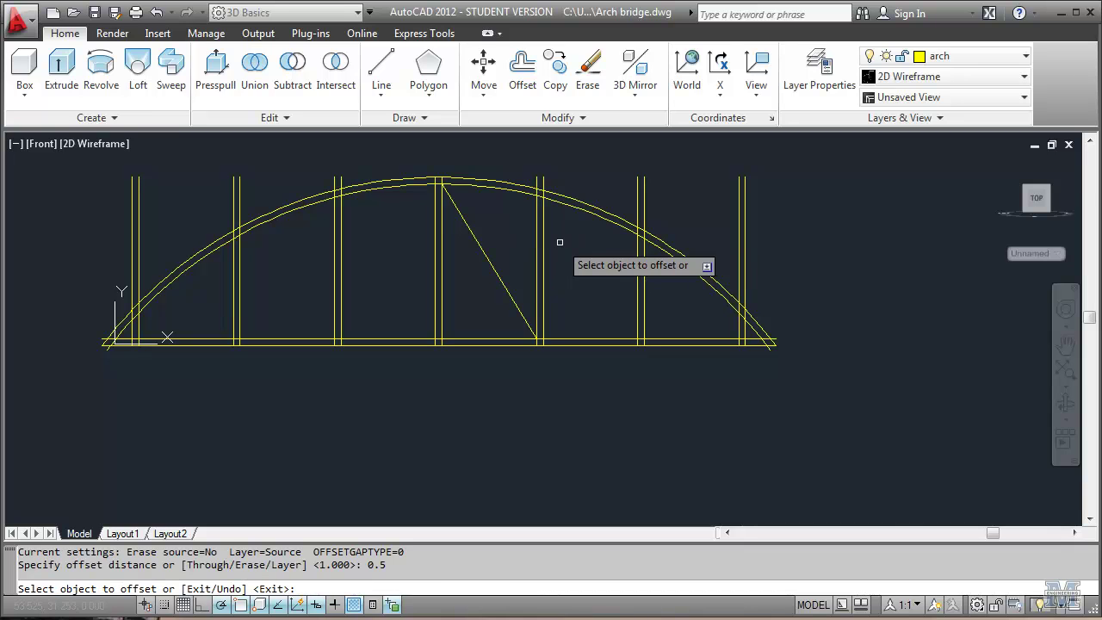
pyautogui.click(490, 264)
pyautogui.click(509, 245)
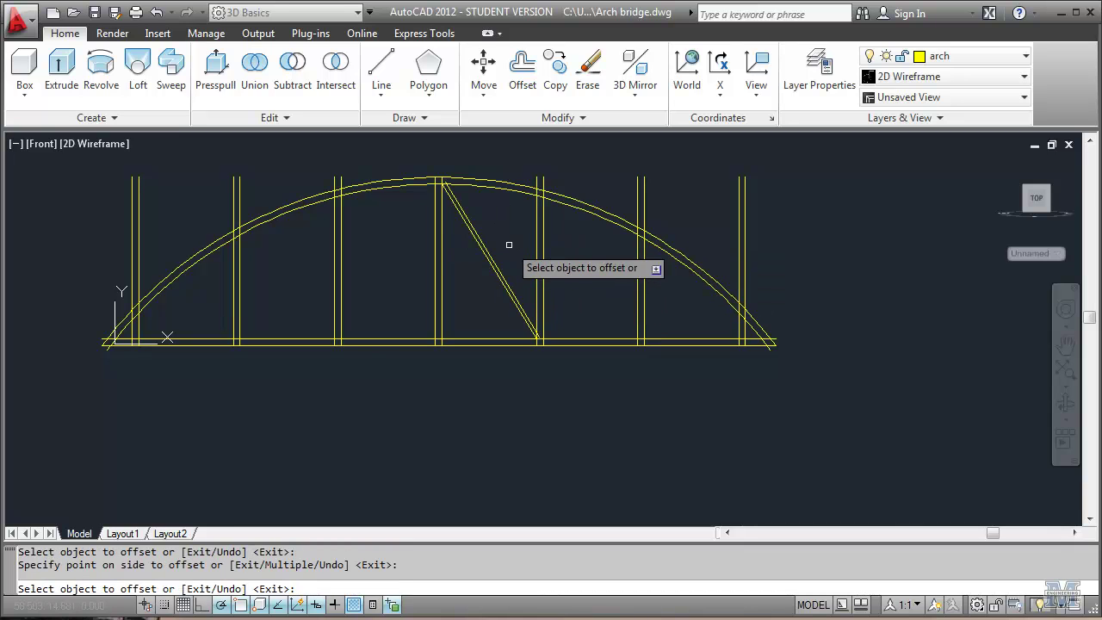
pyautogui.click(492, 267)
pyautogui.click(481, 288)
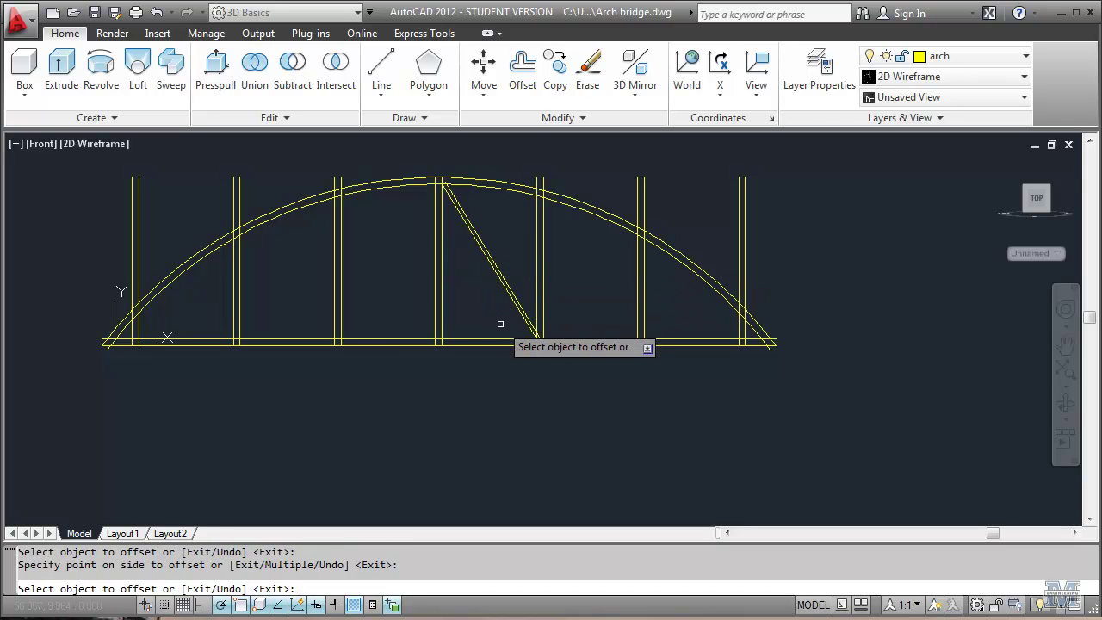
pyautogui.click(489, 261)
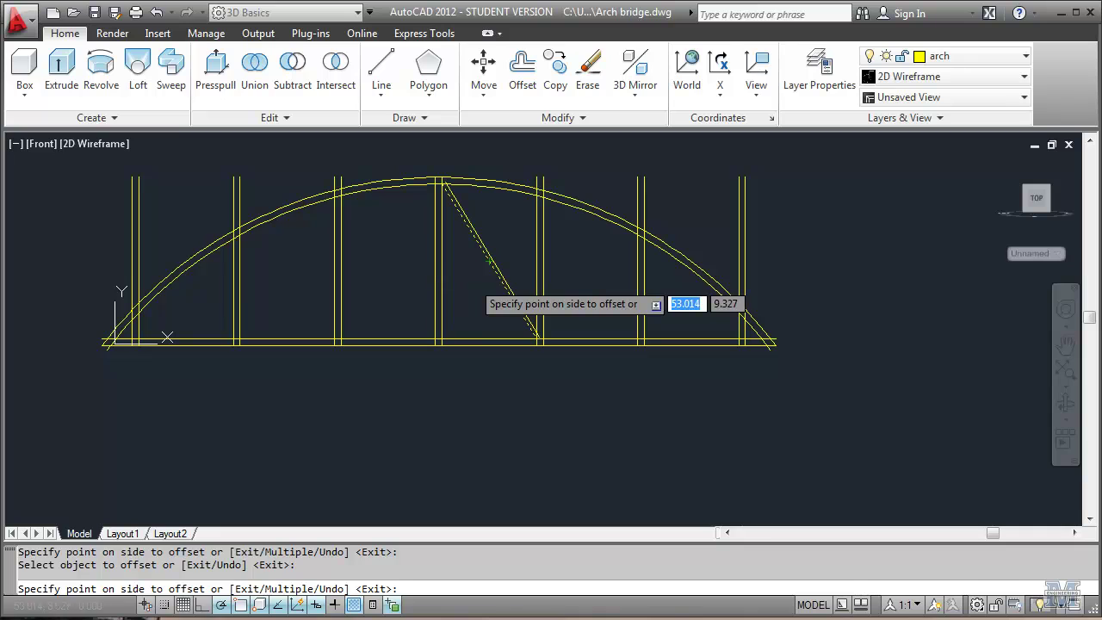
pyautogui.click(469, 280)
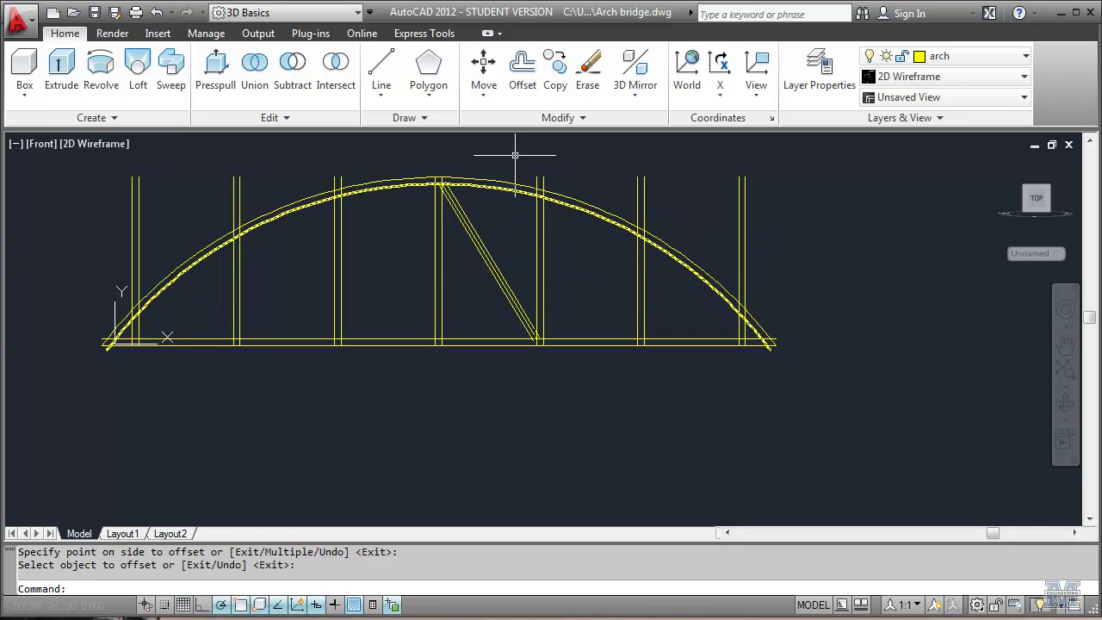
# Step: Erase the original diagonal line between its two offset copies
pyautogui.click(575, 100)
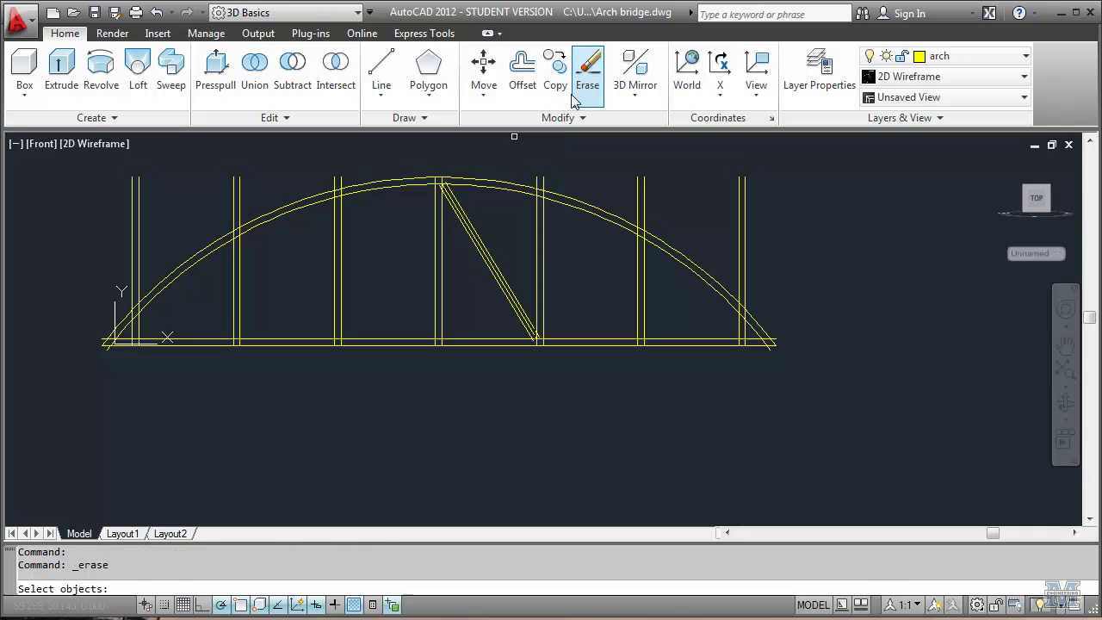
pyautogui.scroll(5, 486, 232)
pyautogui.click(467, 260)
pyautogui.press('Return')
pyautogui.scroll(-5, 468, 253)
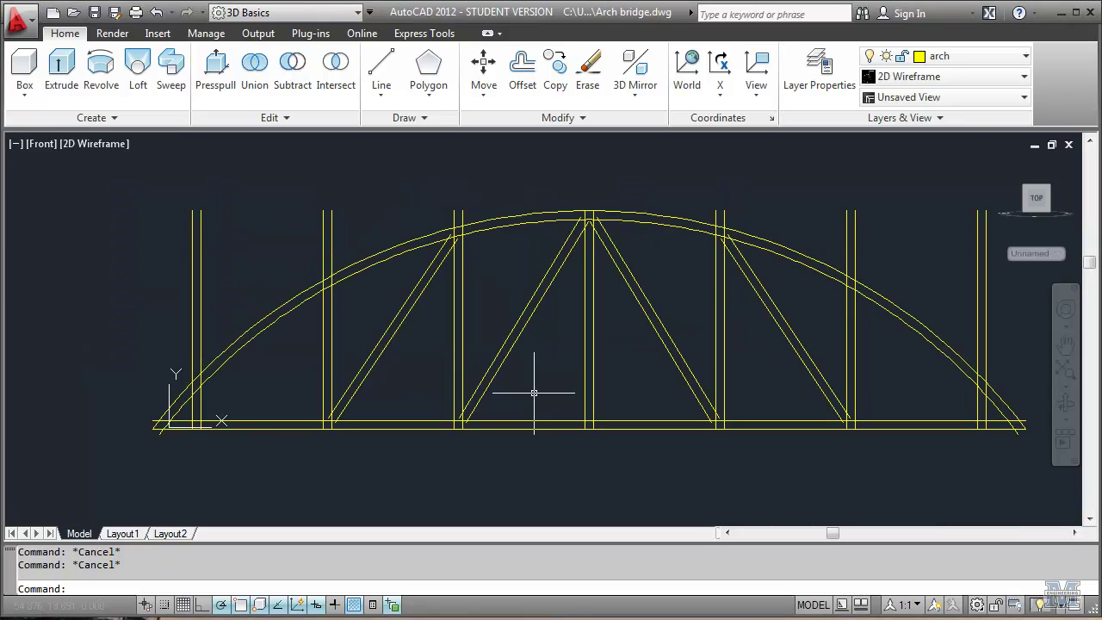
# Step: Trim the central pair's right vertical above the inner line of the right-hand brace
pyautogui.scroll(3, 534, 392)
pyautogui.moveTo(608, 197); pyautogui.dragTo(600, 287, button='middle')
pyautogui.scroll(6, 576, 352)
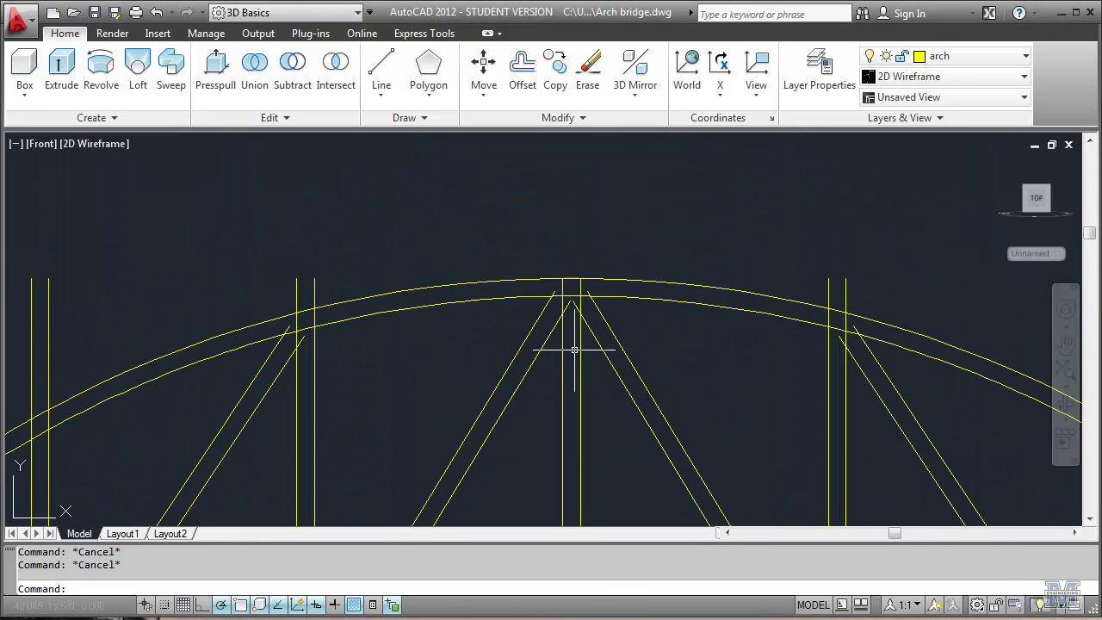
pyautogui.click(542, 117)
pyautogui.click(447, 140)
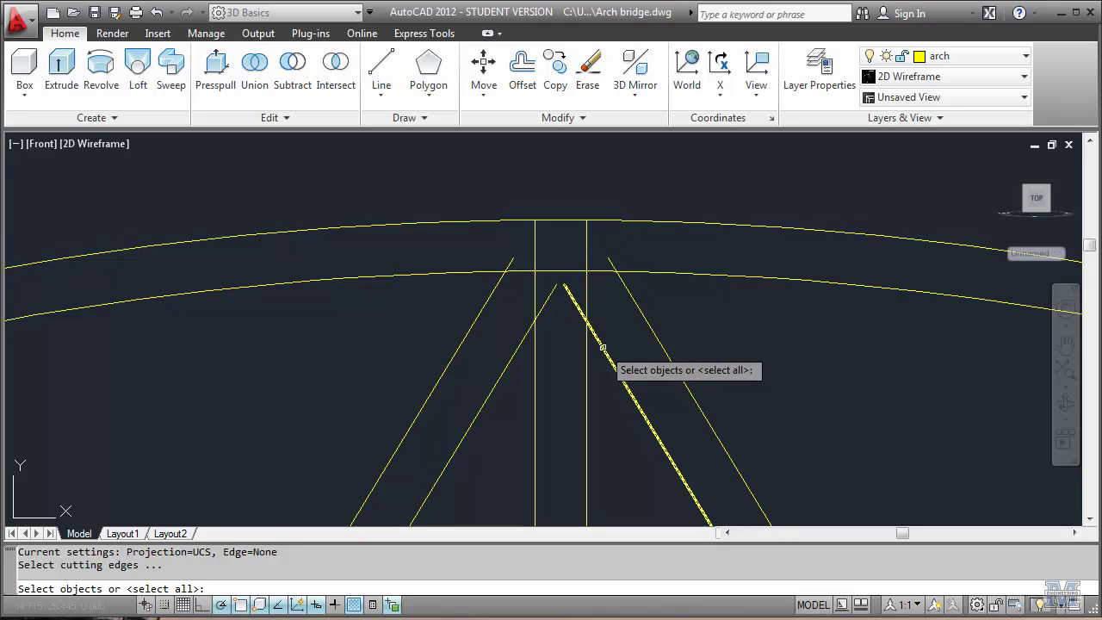
pyautogui.click(603, 347)
pyautogui.press('Return')
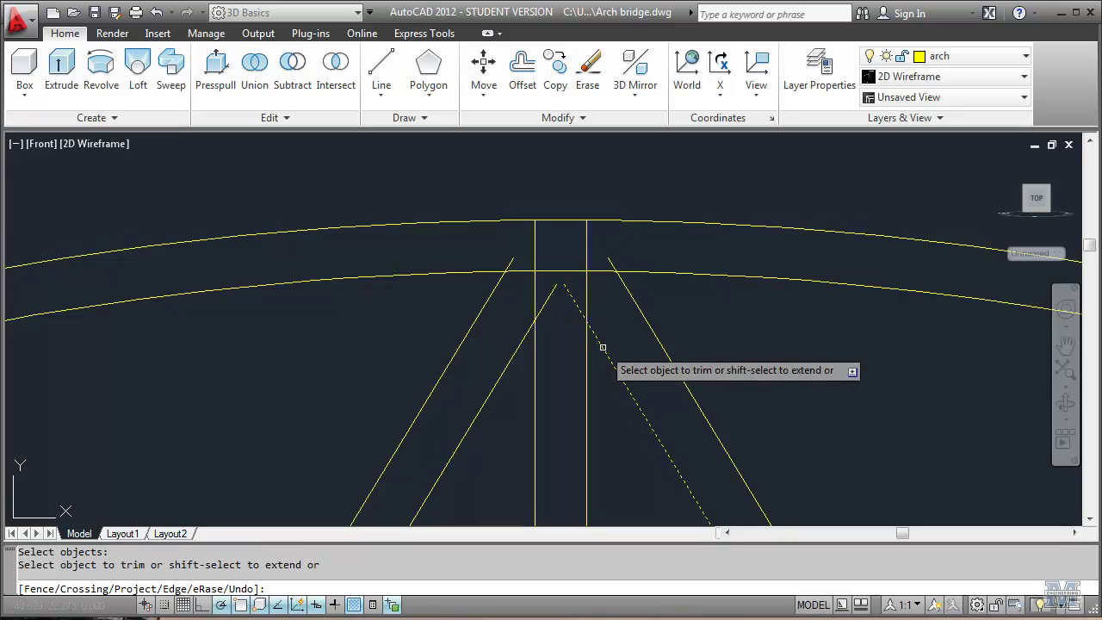
pyautogui.click(587, 284)
pyautogui.press('Return')
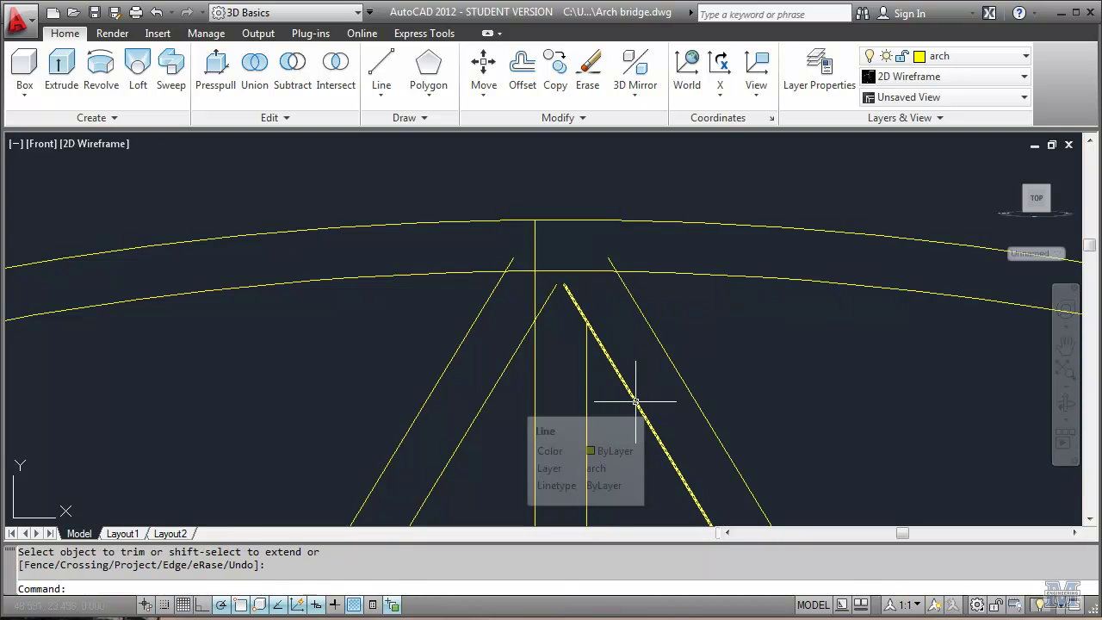
# Step: Set the Trim command to repeat with MULTIPLE and trim the right brace's inner line where it passes the central pair's right vertical
pyautogui.write('multipl')
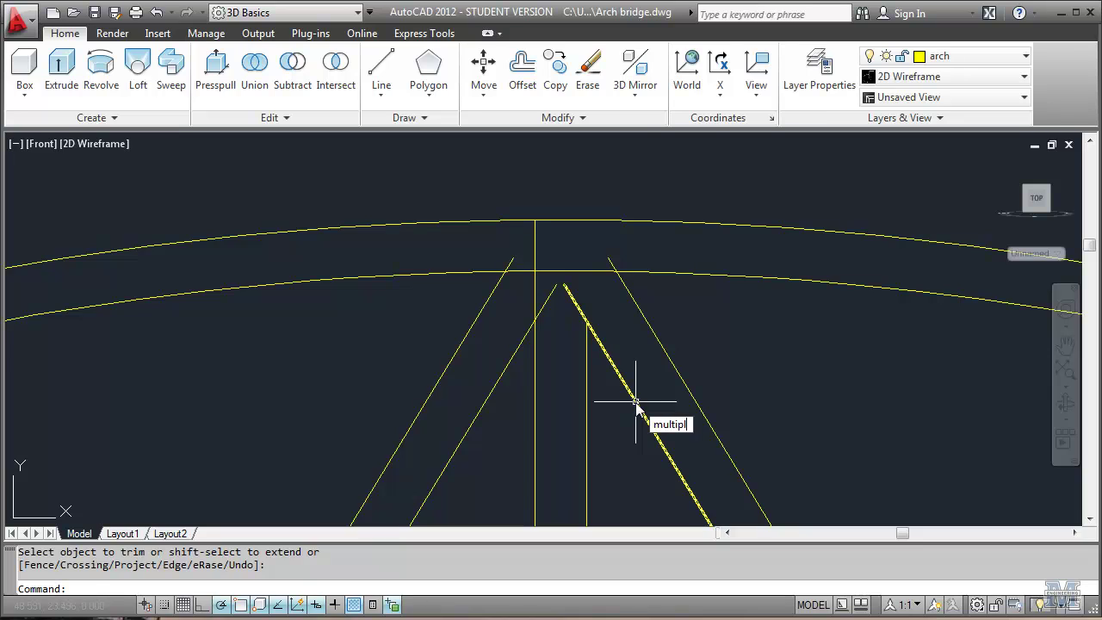
pyautogui.write('e')
pyautogui.press('Return')
pyautogui.write('t')
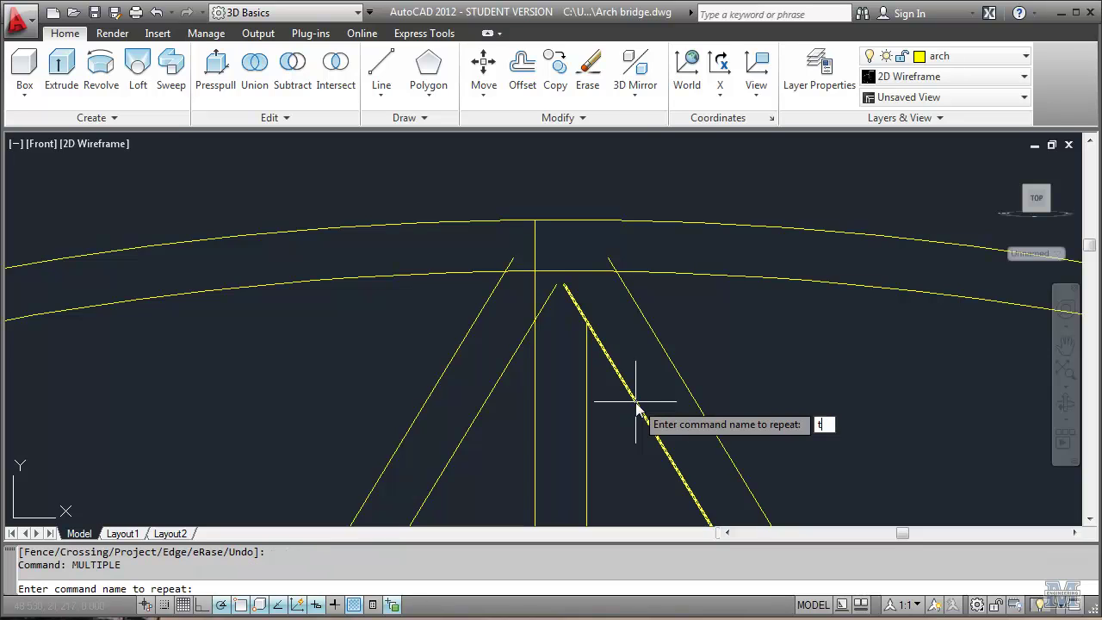
pyautogui.write('rim')
pyautogui.press('Return')
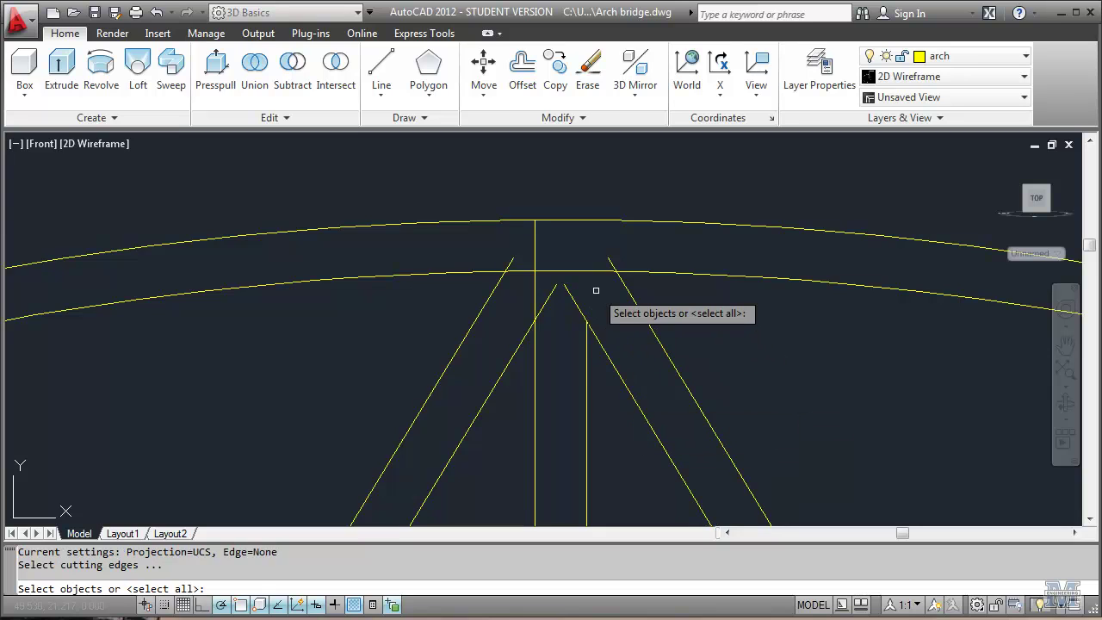
pyautogui.click(586, 338)
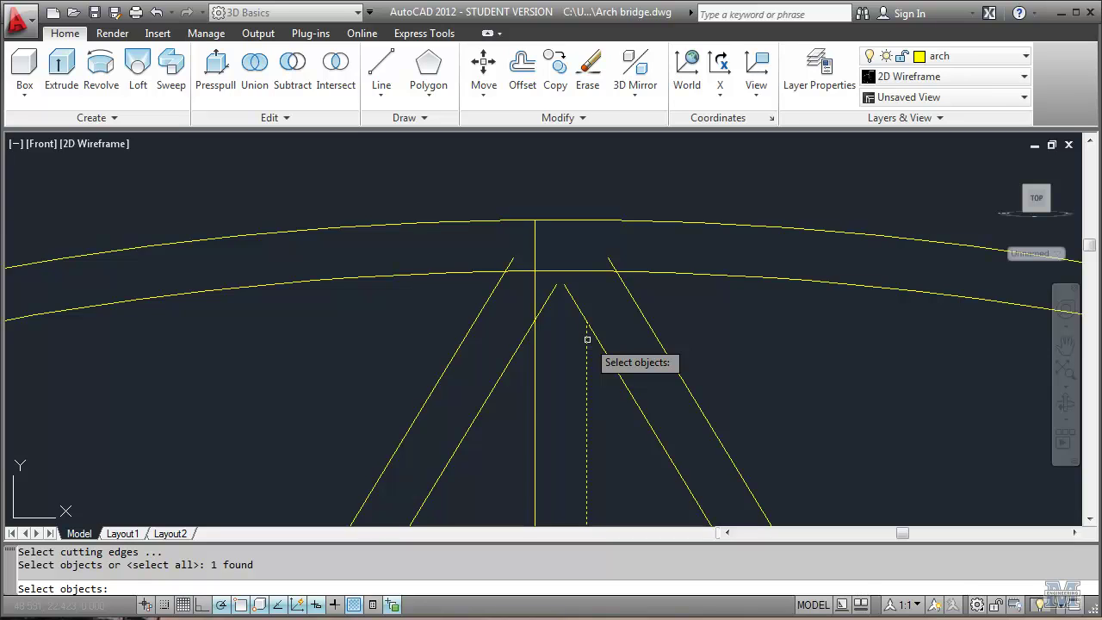
pyautogui.press('Return')
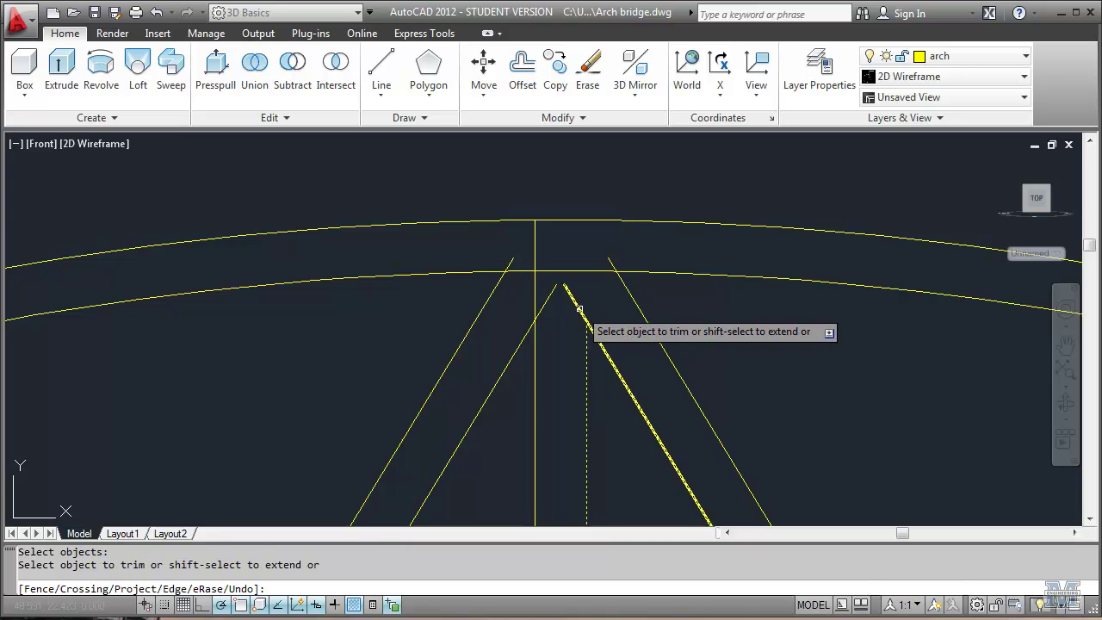
pyautogui.click(578, 308)
pyautogui.press('Return')
pyautogui.press('Return')
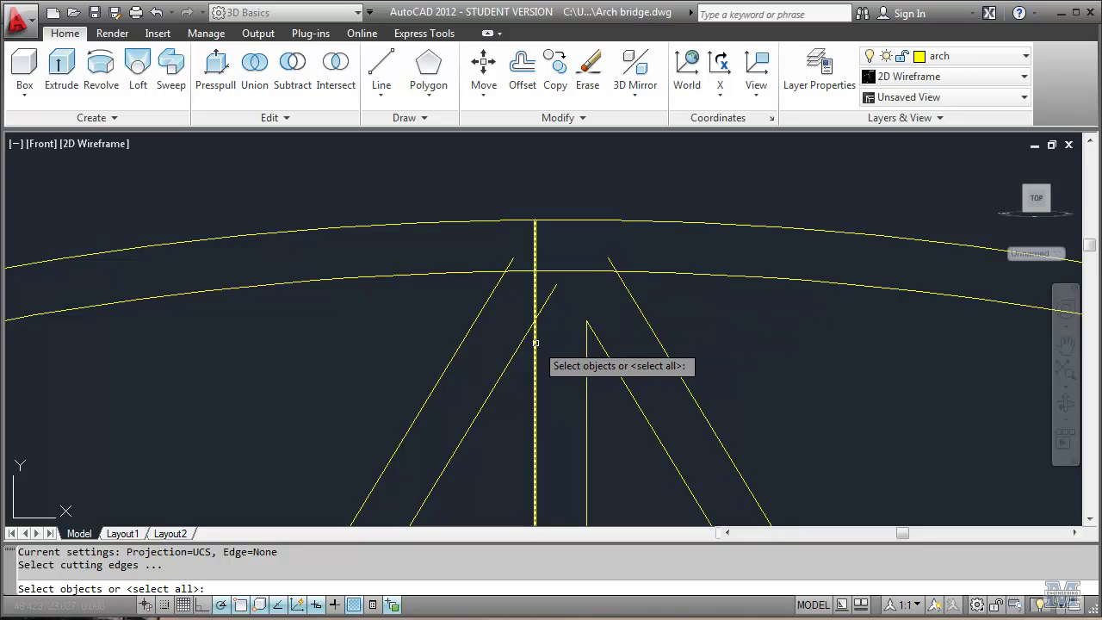
pyautogui.click(644, 318)
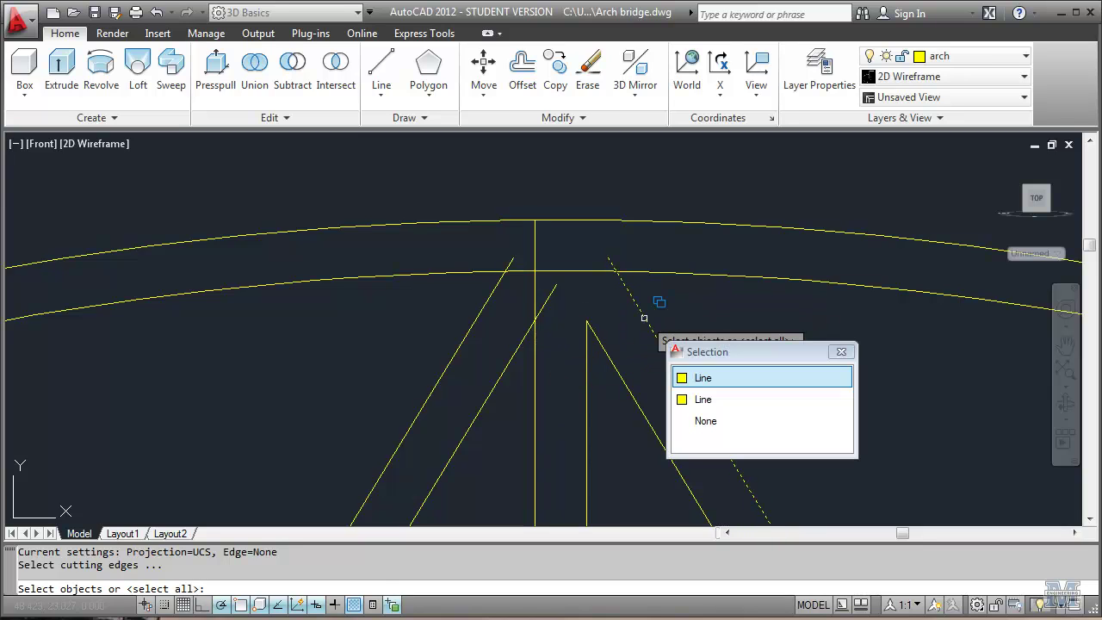
pyautogui.press('Return')
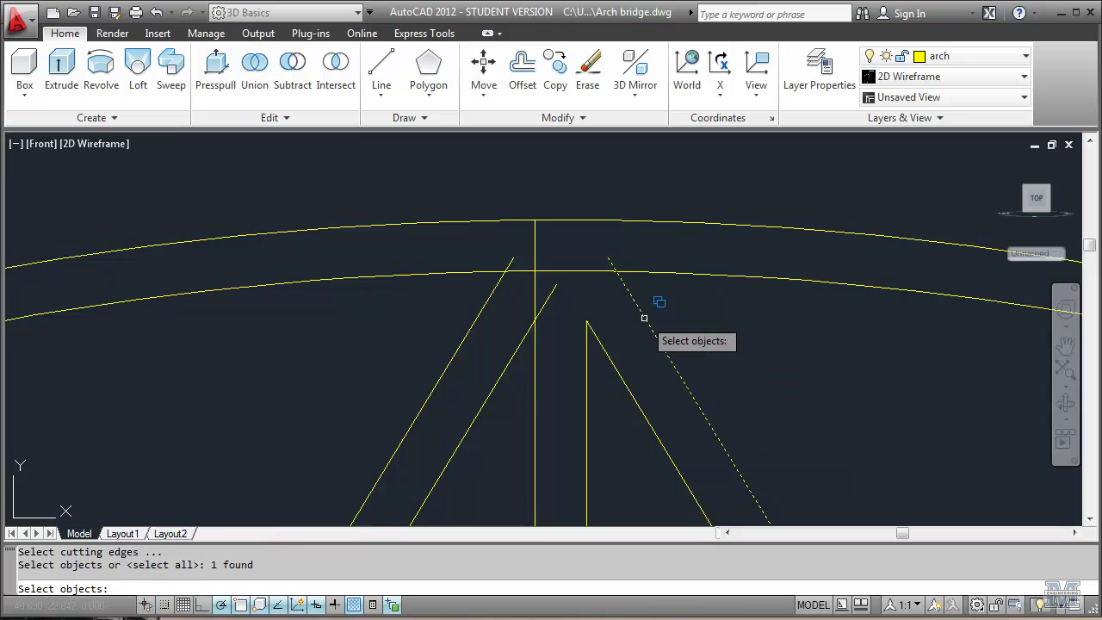
pyautogui.click(669, 271)
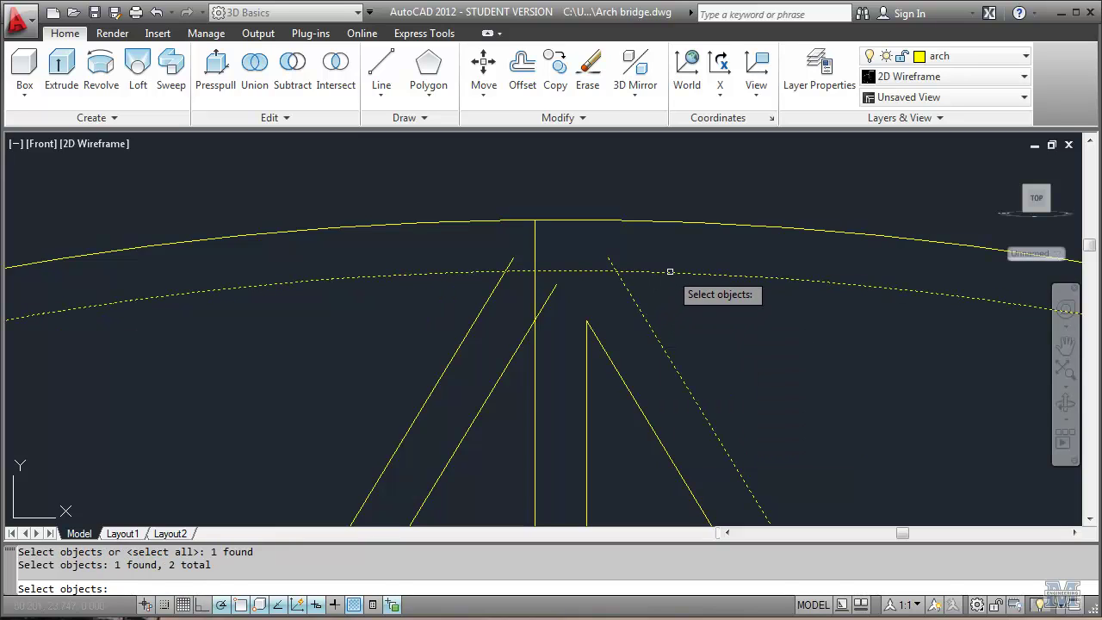
pyautogui.press('Return')
pyautogui.press('Return')
pyautogui.press('Return')
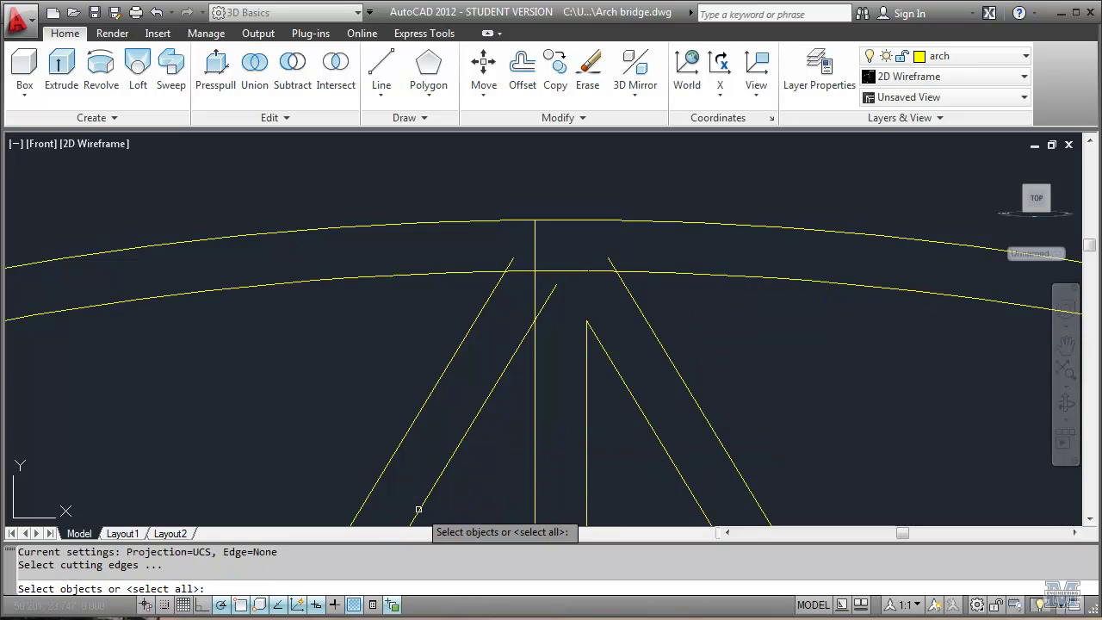
pyautogui.press('Escape')
pyautogui.press('Escape')
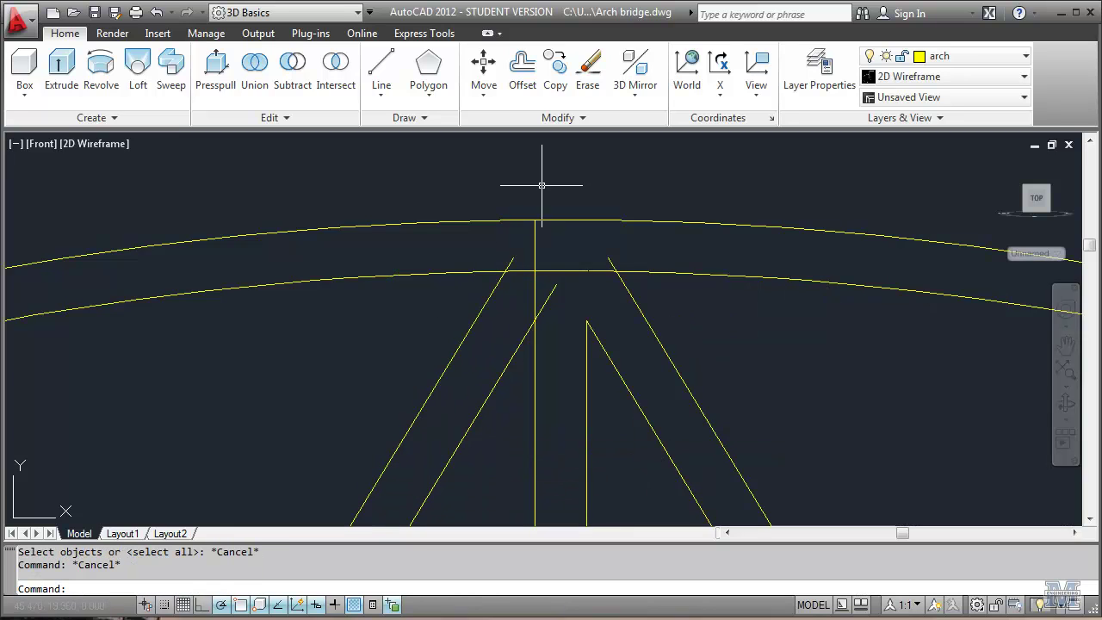
# Step: Break the inner arc from its middle to the outer line of the central right-hand brace
pyautogui.click(555, 120)
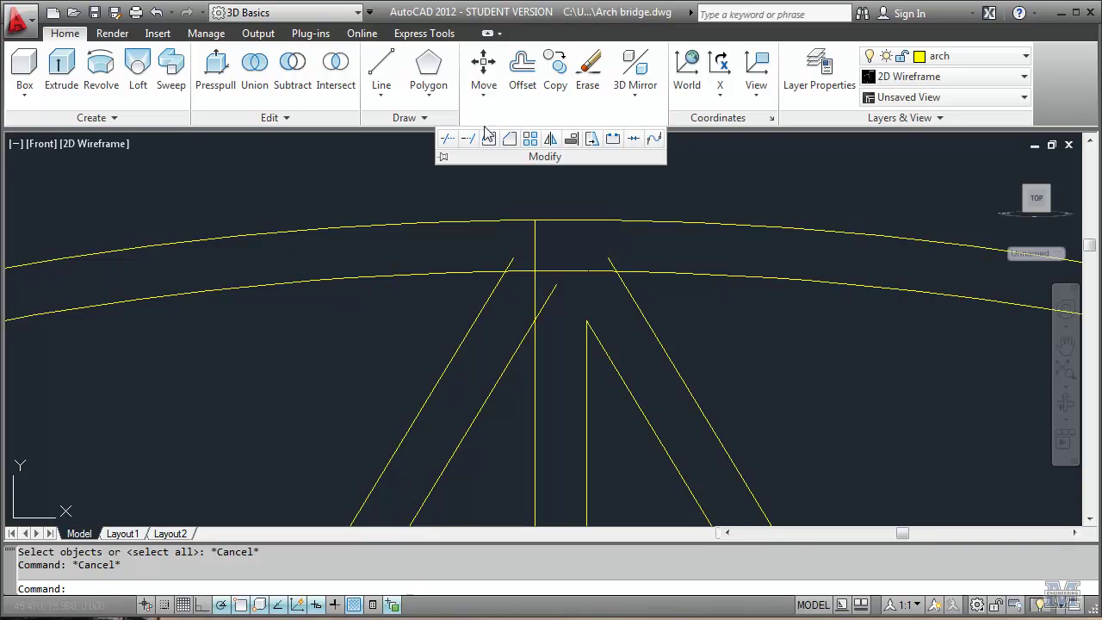
pyautogui.click(613, 140)
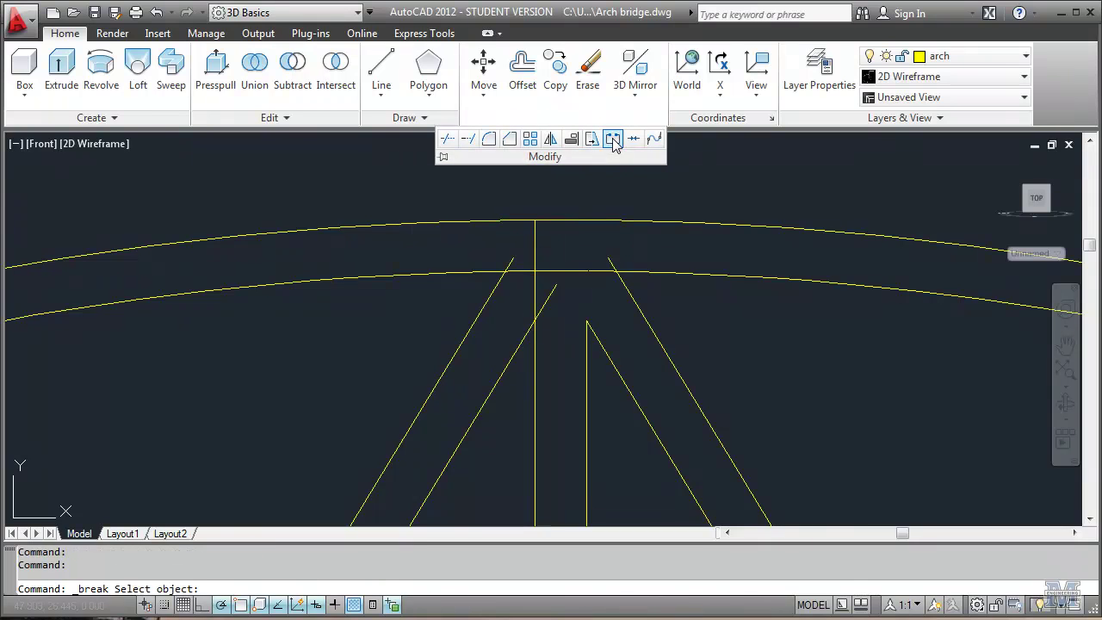
pyautogui.click(568, 272)
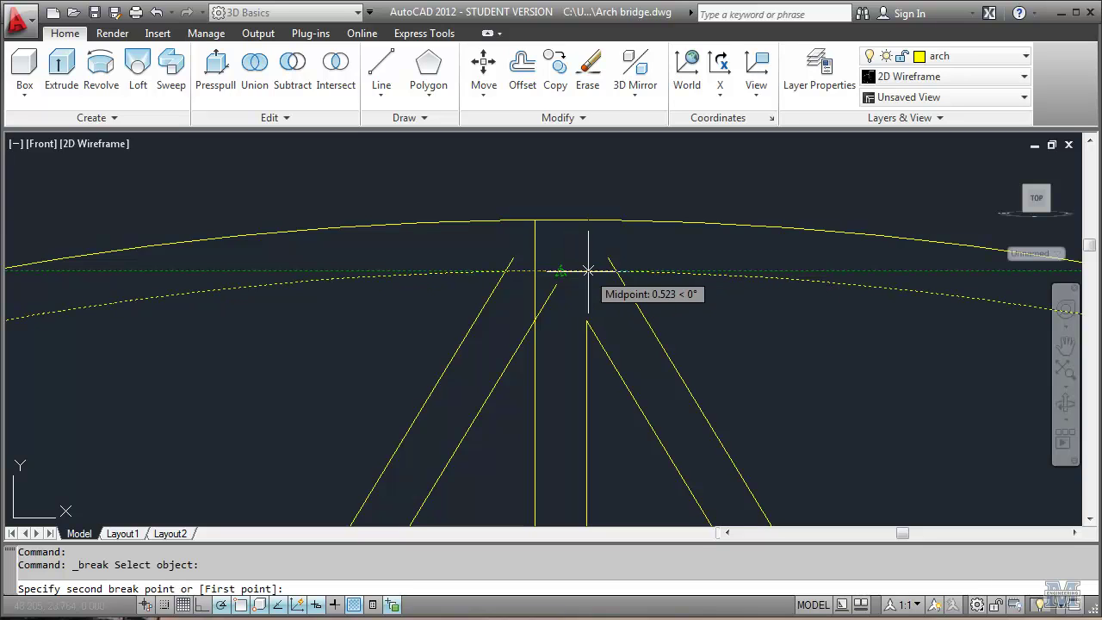
pyautogui.click(614, 273)
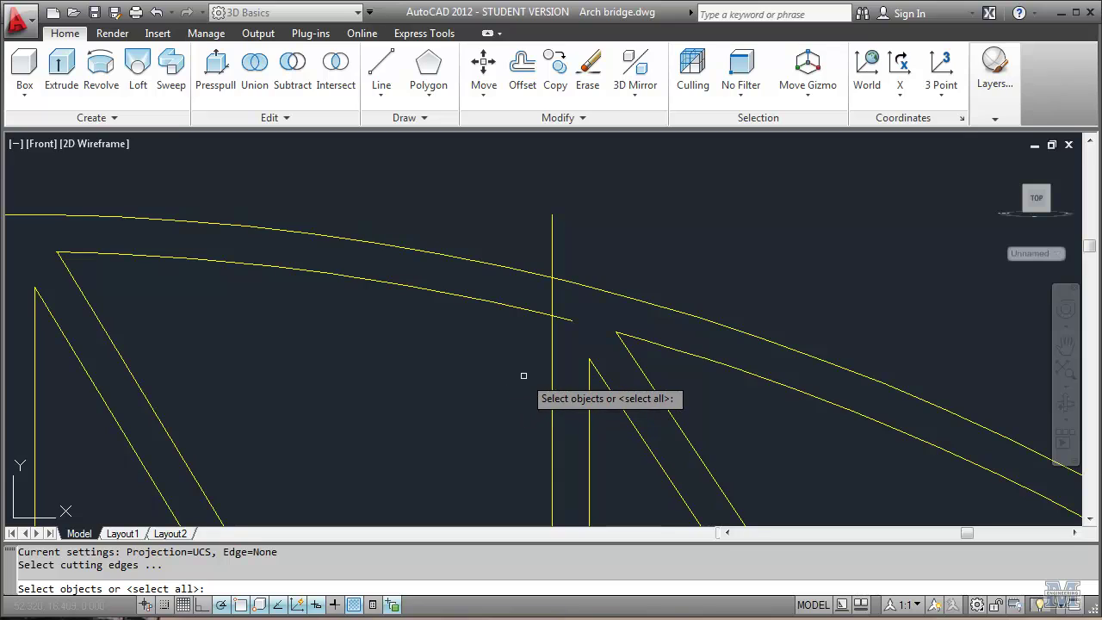
# Step: Trim the inner arc's short end past the left line of the next vertical pair, using a crossing selection
pyautogui.click(552, 348)
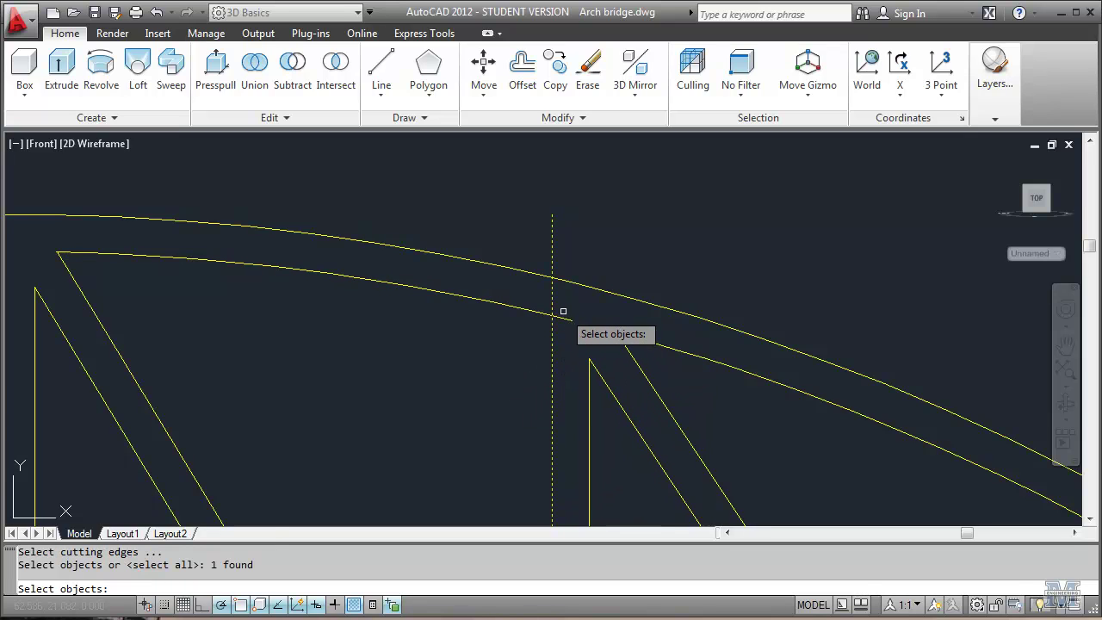
pyautogui.press('Return')
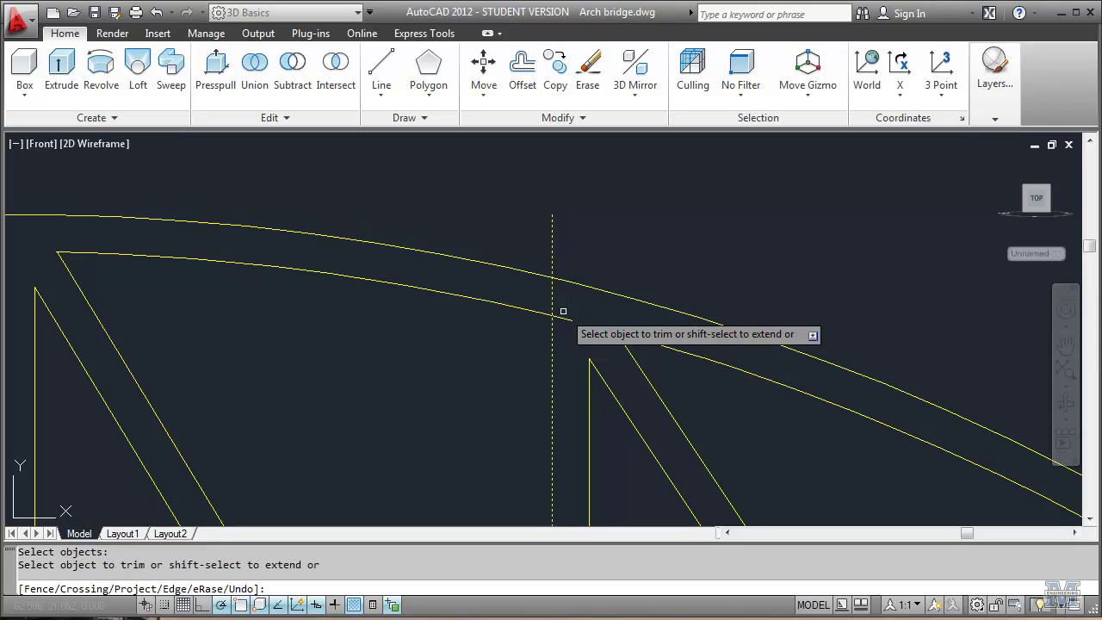
pyautogui.write('c')
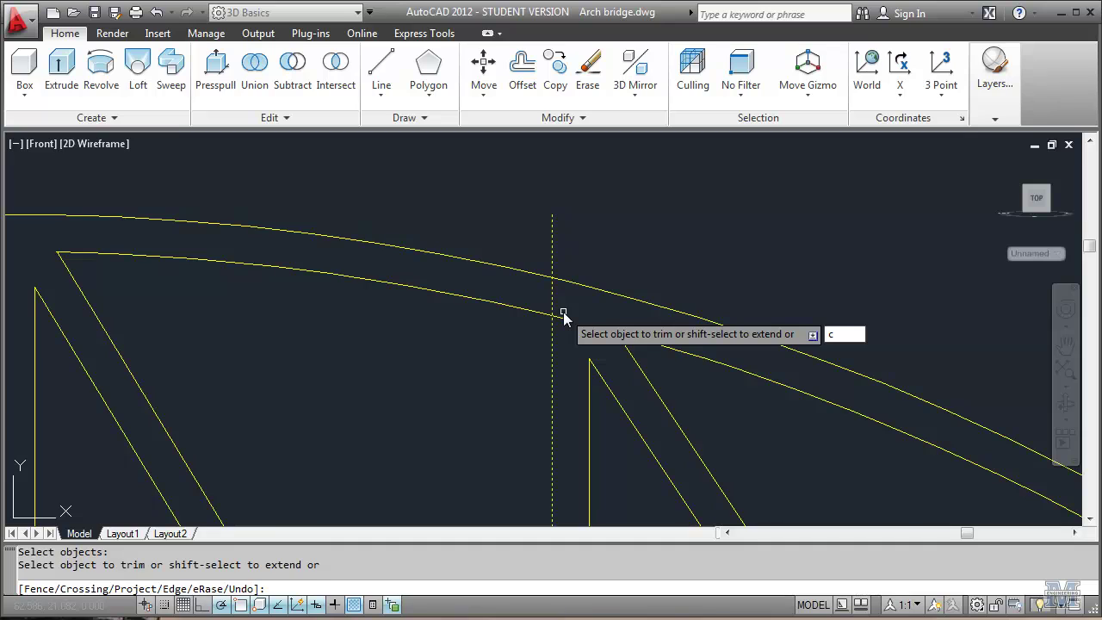
pyautogui.press('Return')
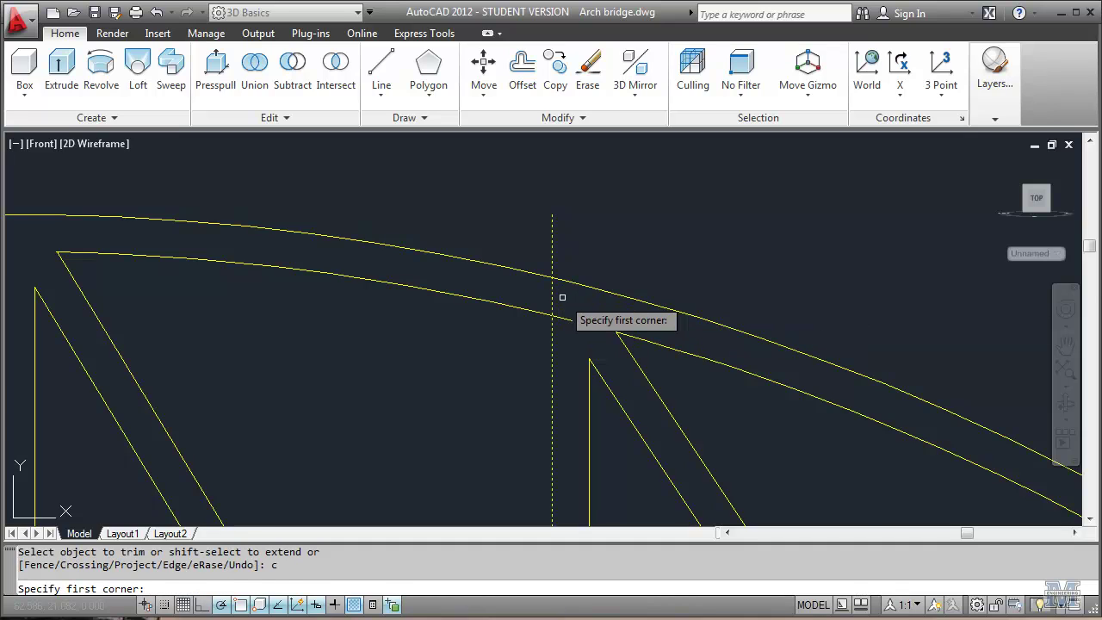
pyautogui.click(562, 297)
pyautogui.click(578, 347)
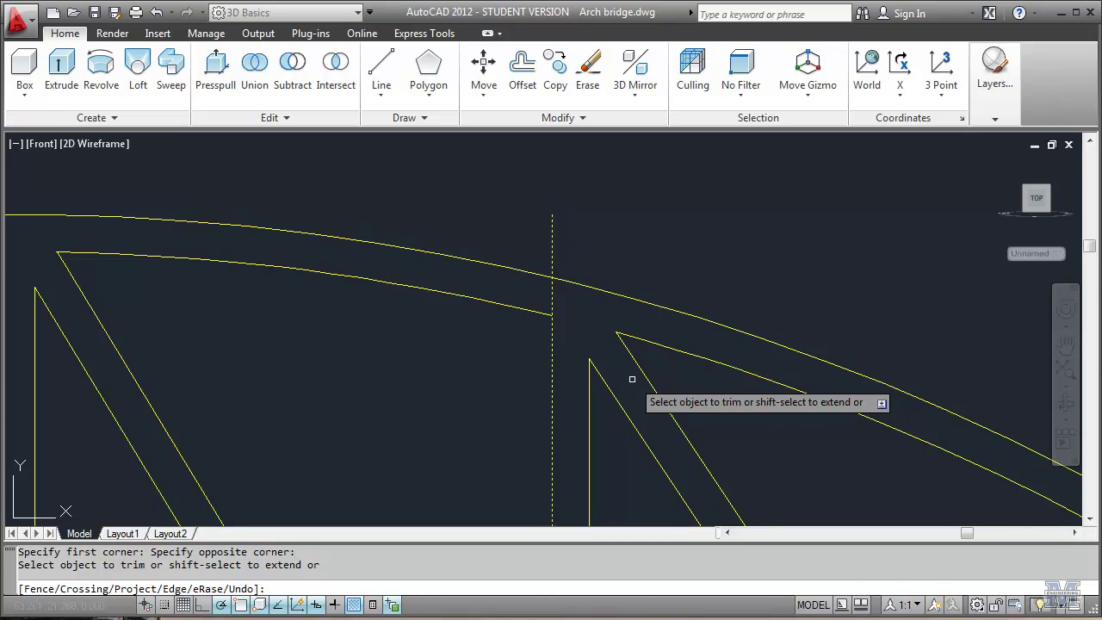
pyautogui.press('Return')
pyautogui.press('Return')
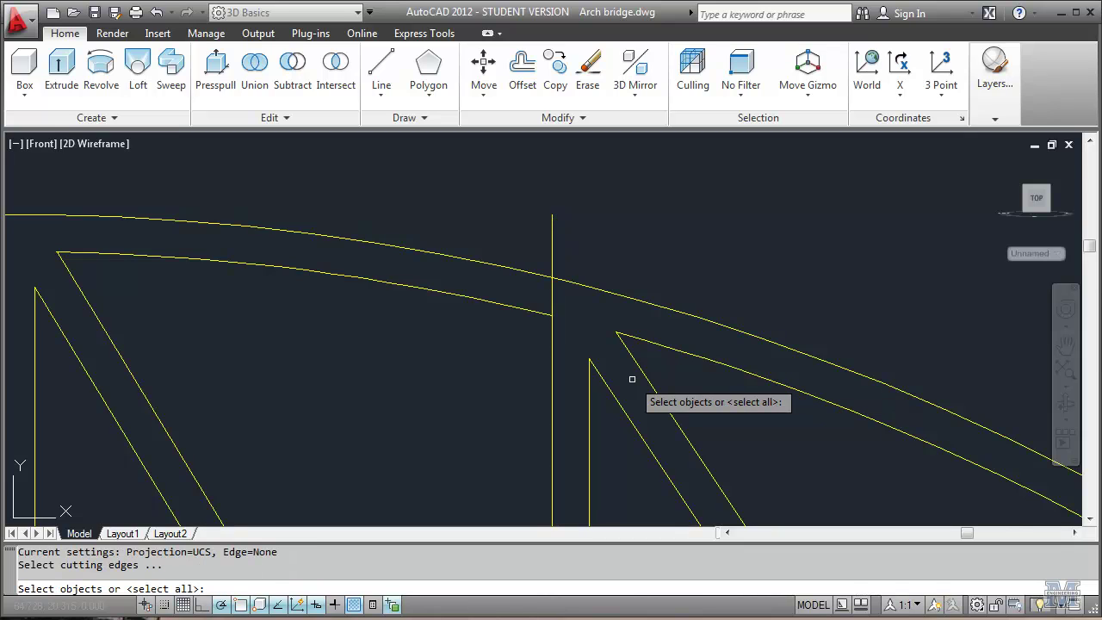
pyautogui.click(496, 300)
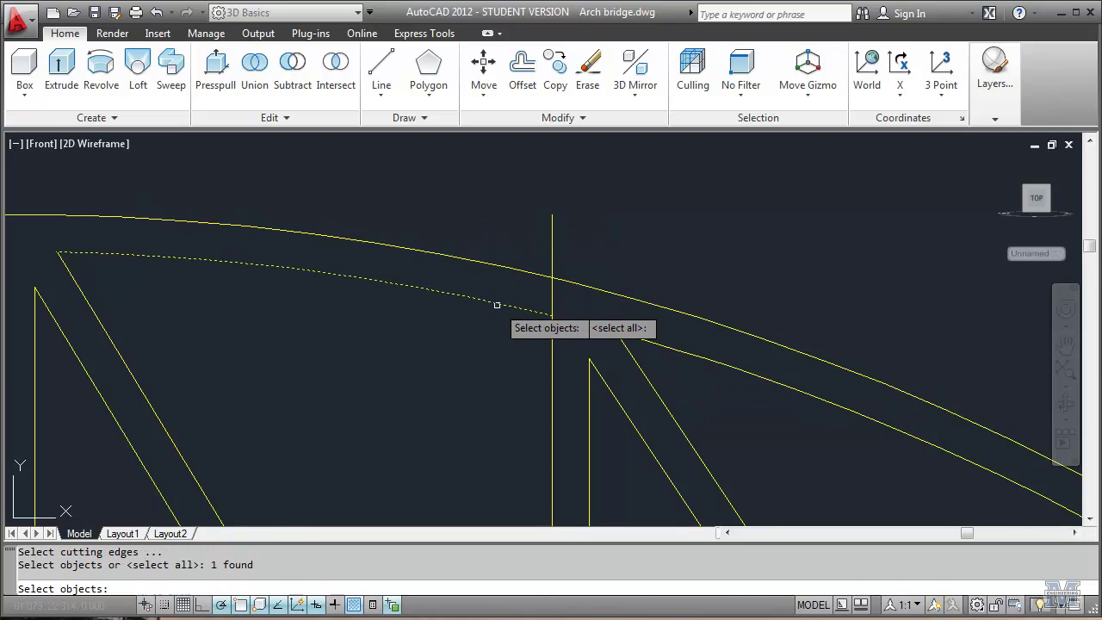
pyautogui.click(552, 296)
pyautogui.press('Return')
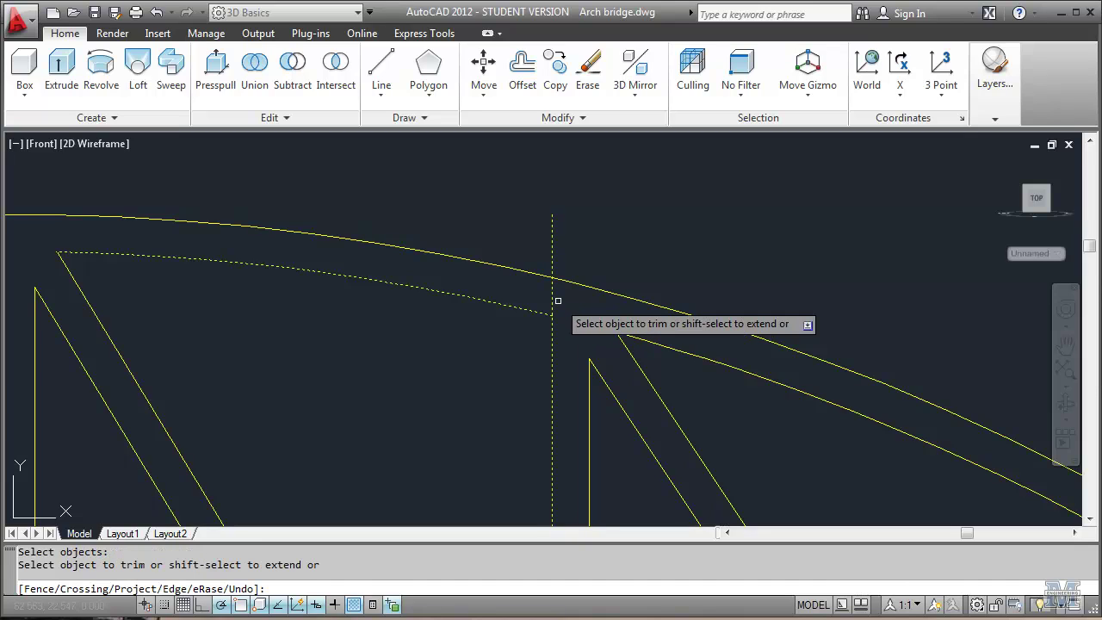
pyautogui.press('Return')
# Step: Trim the left line of the vertical pair right of centre above the inner arc, and end the repeating Trim command
pyautogui.press('Return')
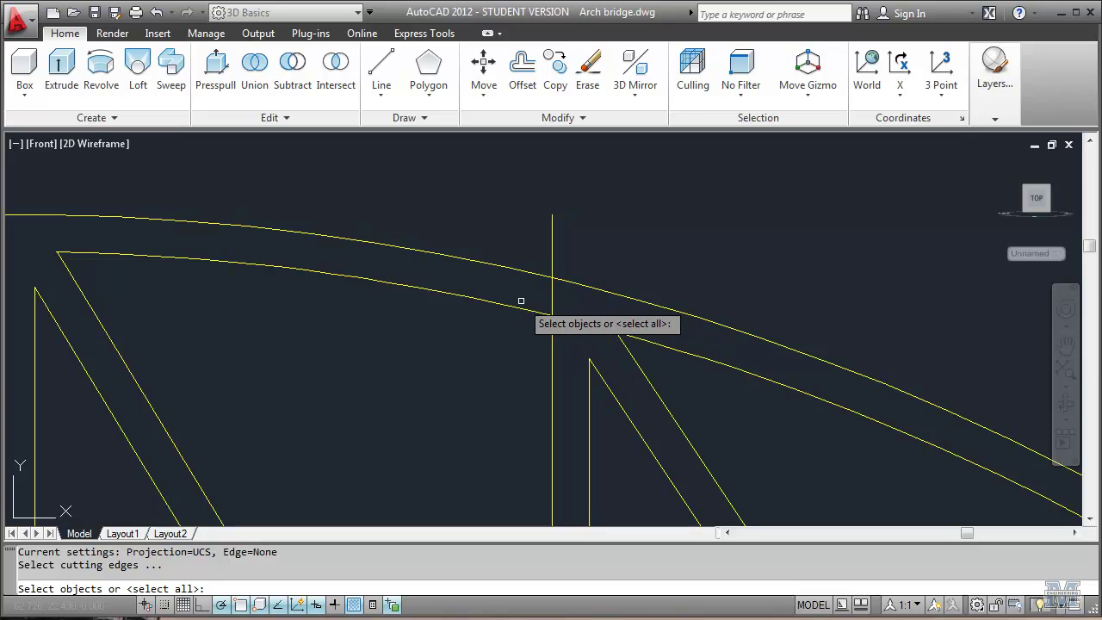
pyautogui.click(519, 307)
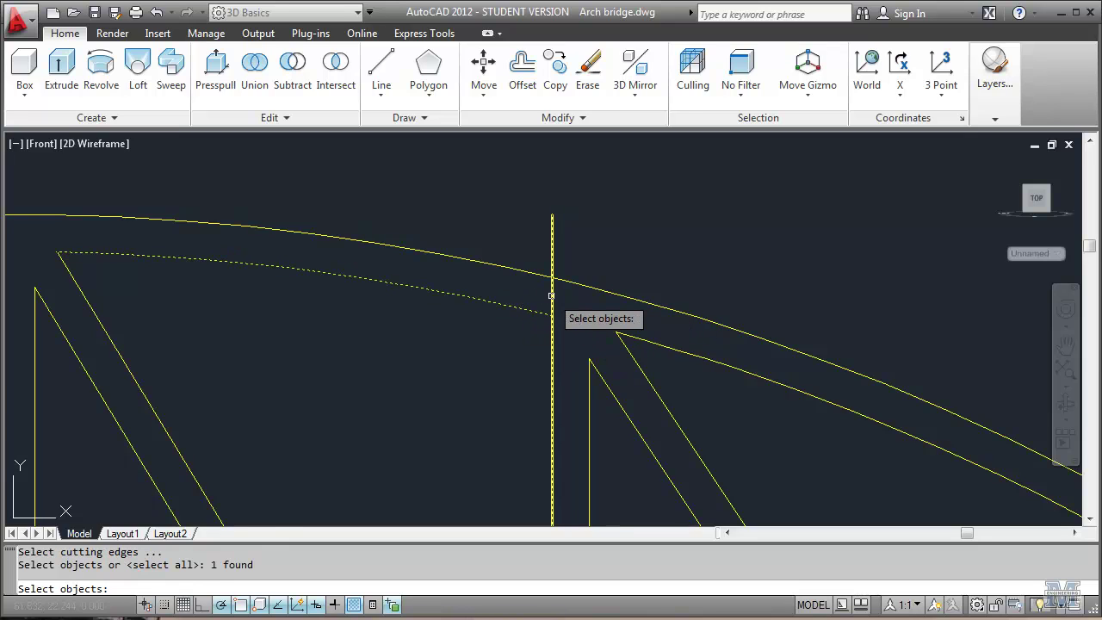
pyautogui.press('Return')
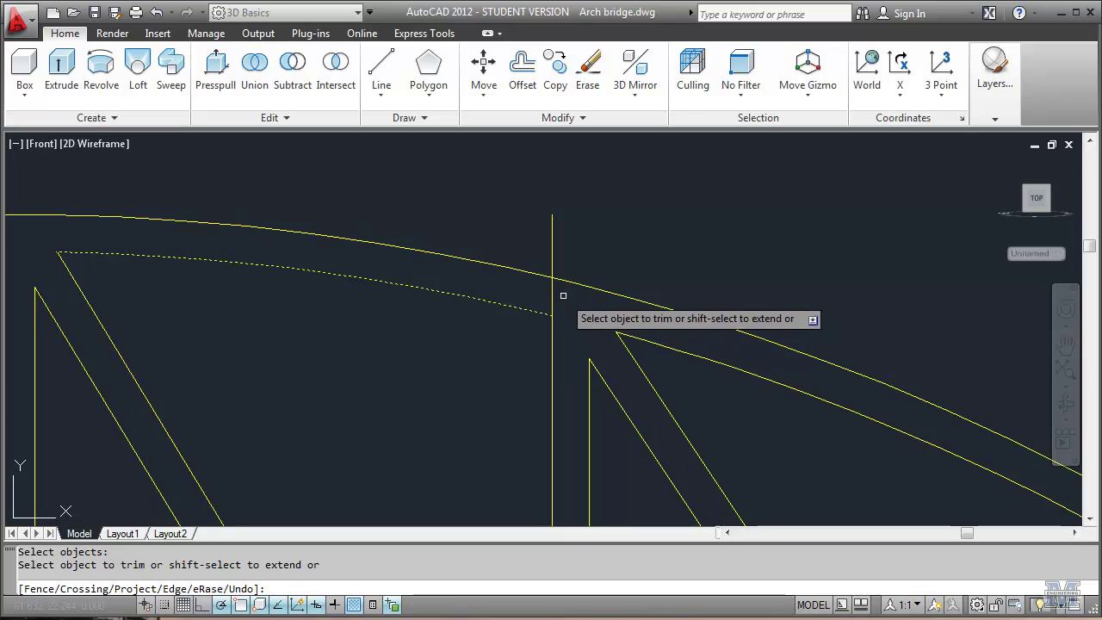
pyautogui.click(552, 295)
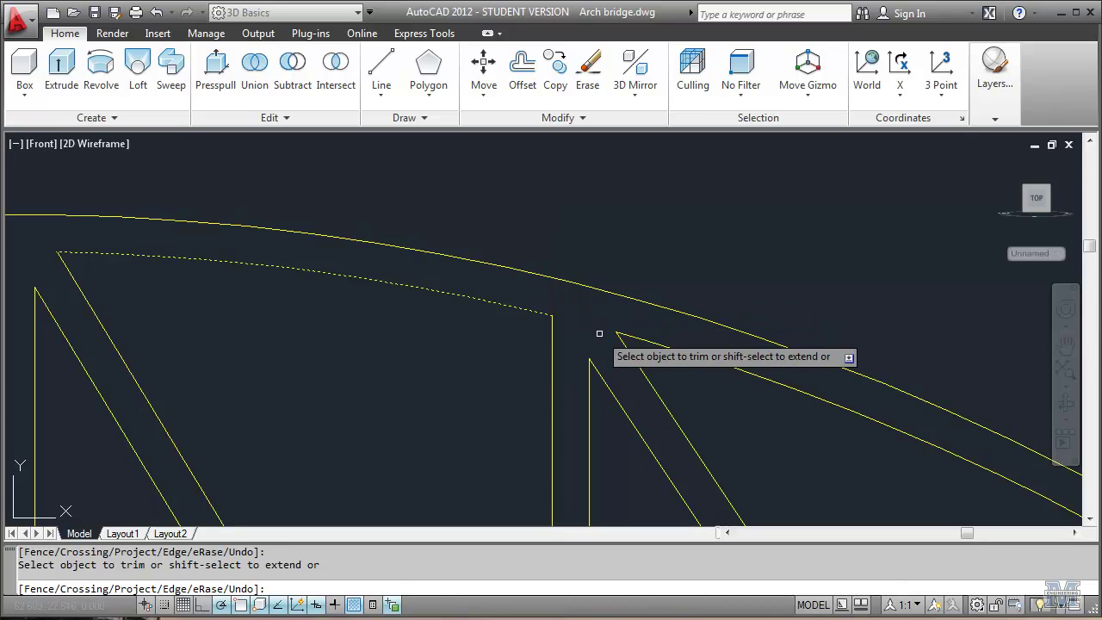
pyautogui.press('Return')
pyautogui.press('Return')
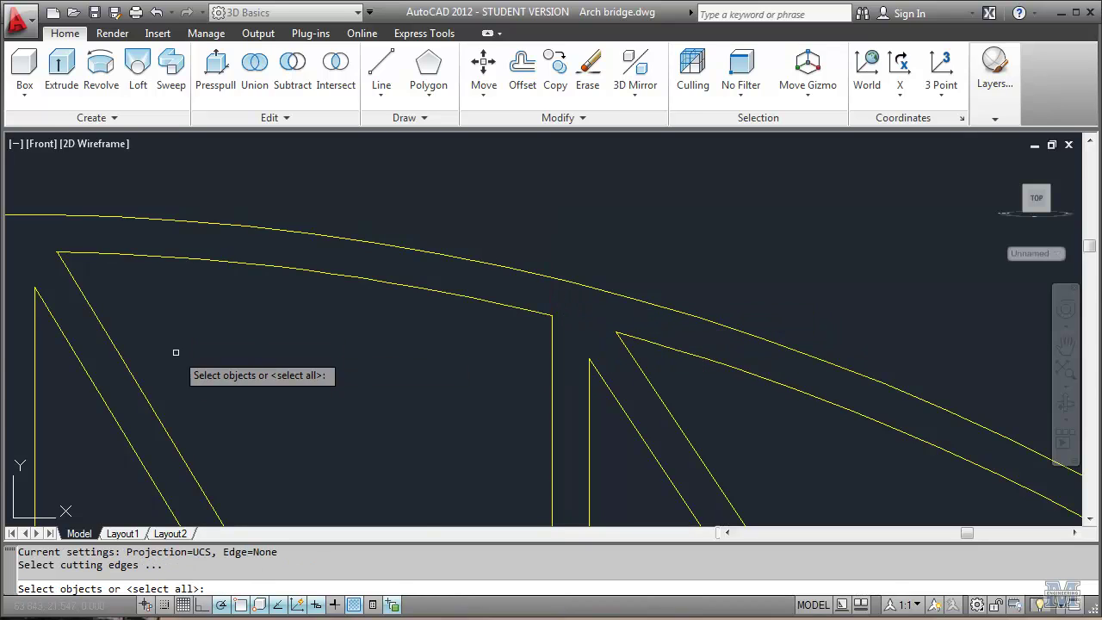
pyautogui.scroll(-2, 176, 353)
pyautogui.scroll(-2, 284, 473)
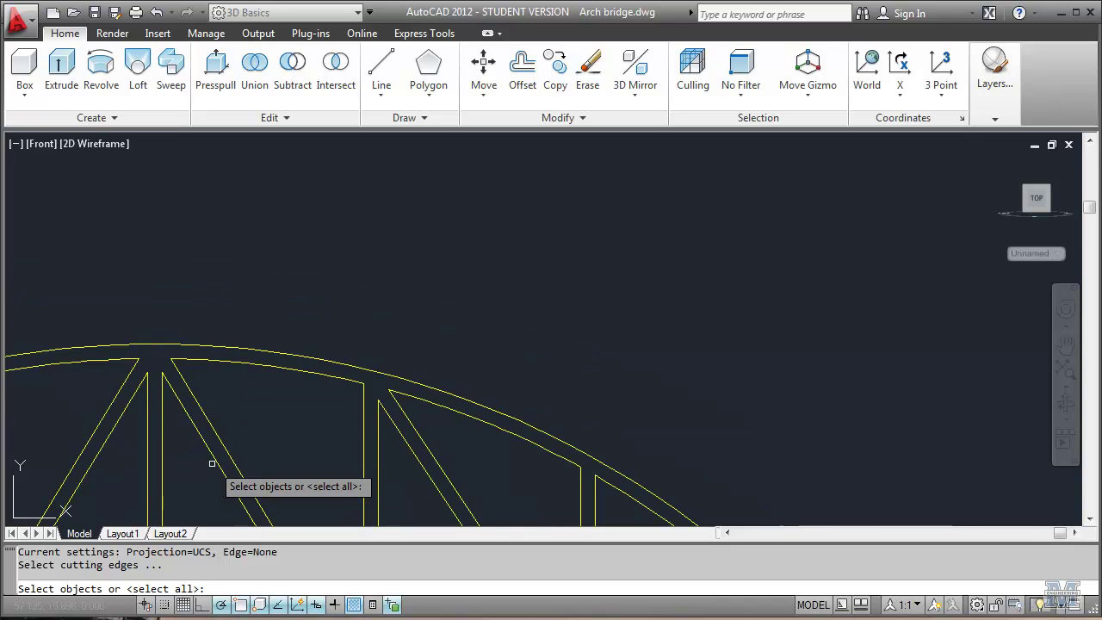
pyautogui.write('tr')
pyautogui.press('Return')
pyautogui.write('tr')
pyautogui.press('Return')
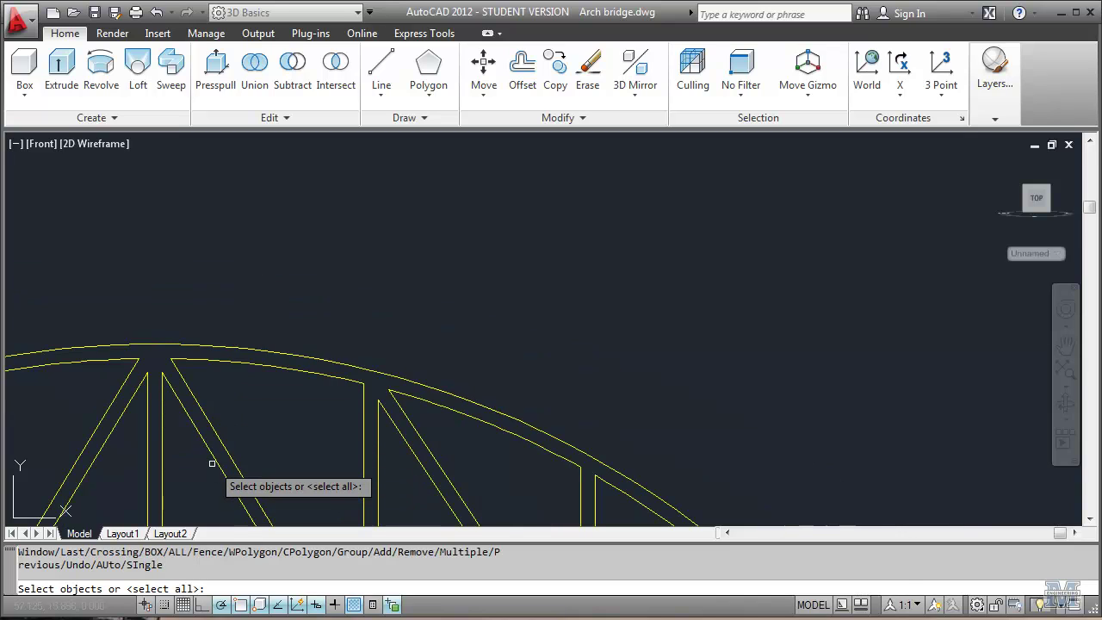
pyautogui.press('Escape')
pyautogui.press('Escape')
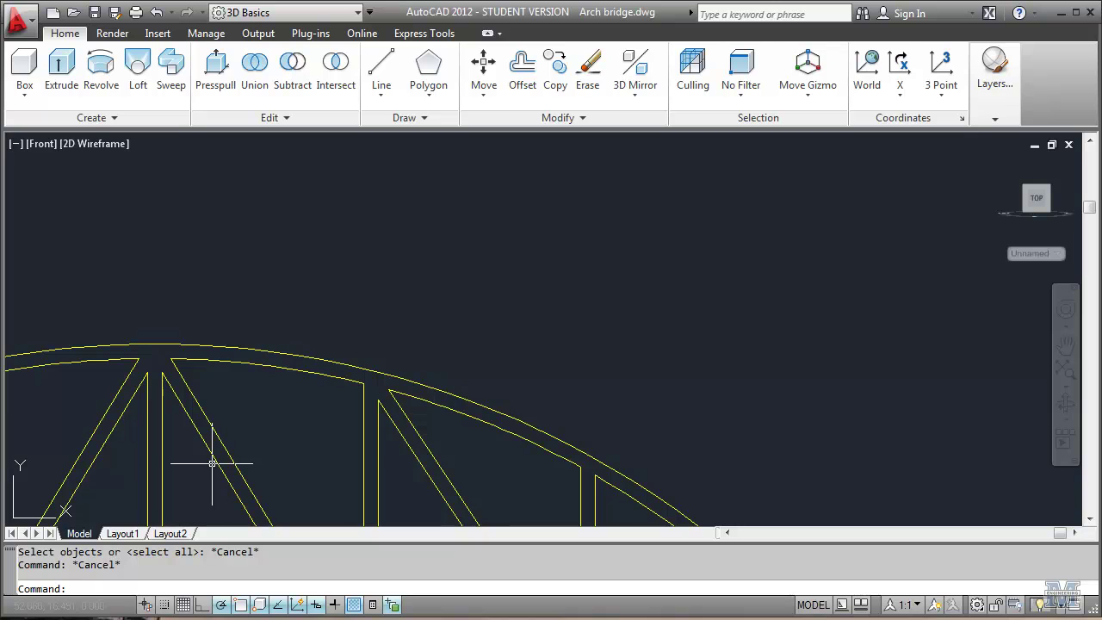
# Step: Join the three lines of the triangular panel just right of the central vertical pair into one polyline
pyautogui.write('z')
pyautogui.press('Return')
pyautogui.write('e')
pyautogui.press('Return')
pyautogui.scroll(3, 396, 297)
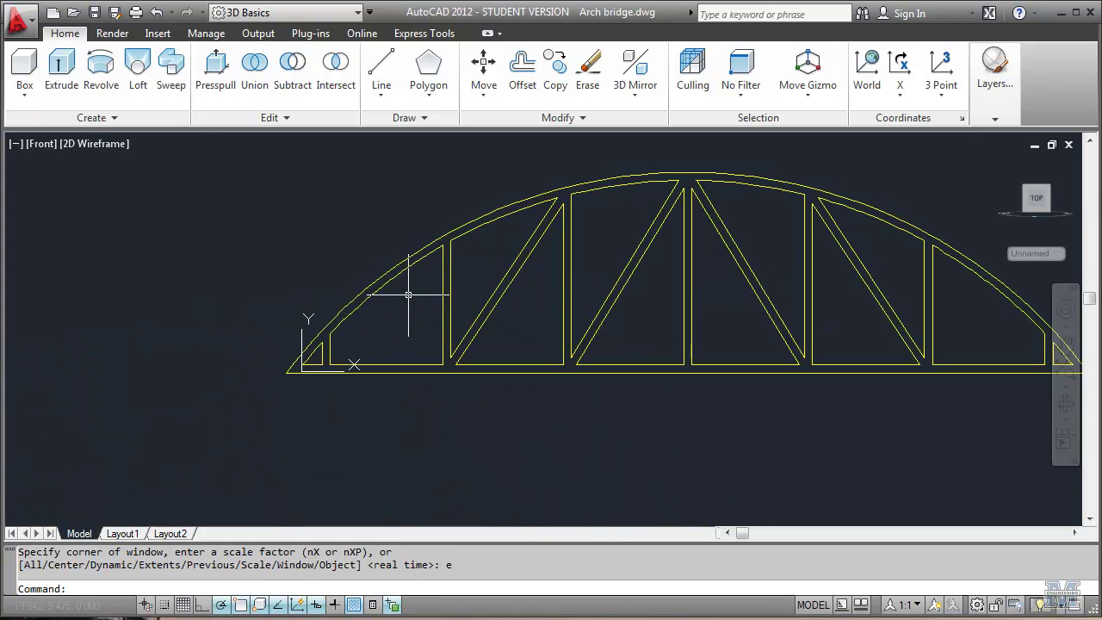
pyautogui.moveTo(576, 284)
pyautogui.mouseDown(button='middle')
pyautogui.moveTo(382, 361)
pyautogui.moveTo(376, 345)
pyautogui.mouseUp(button='middle')
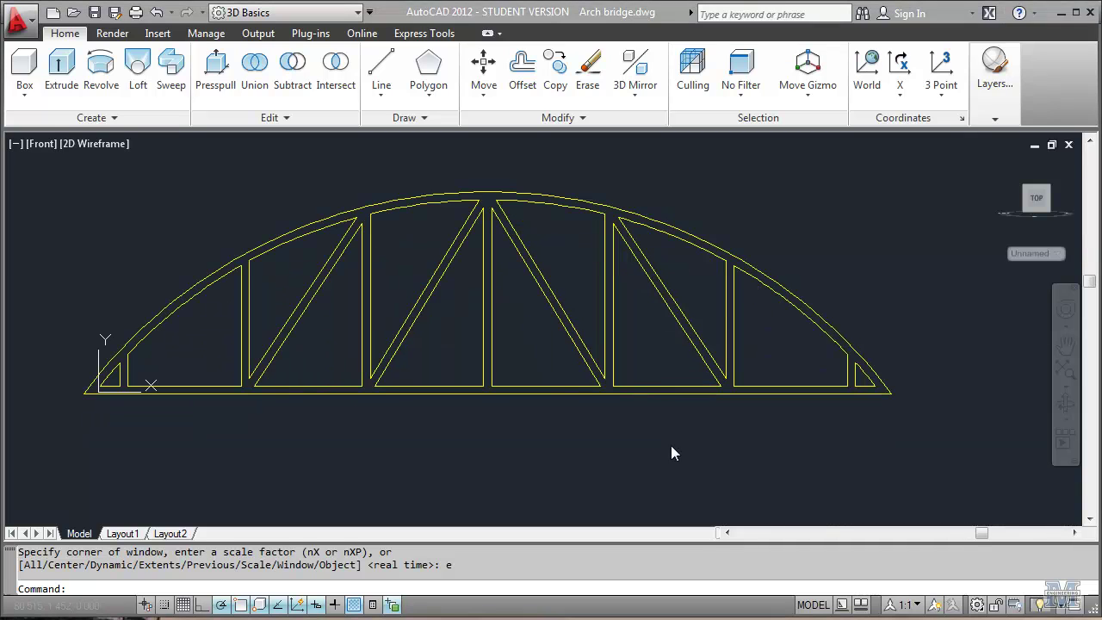
pyautogui.click(671, 445)
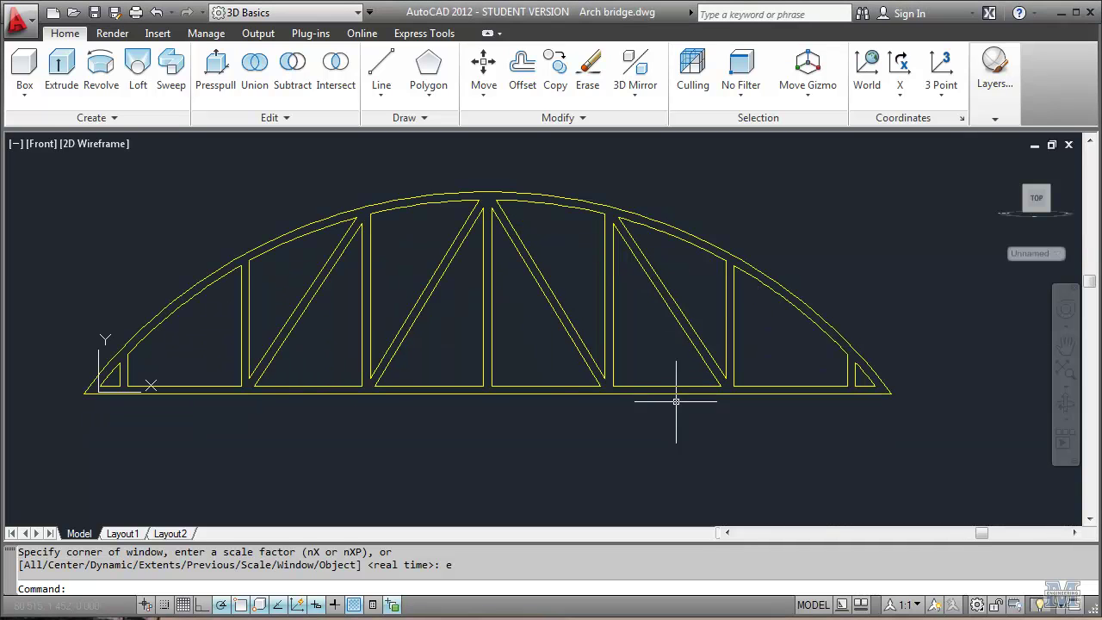
pyautogui.click(583, 118)
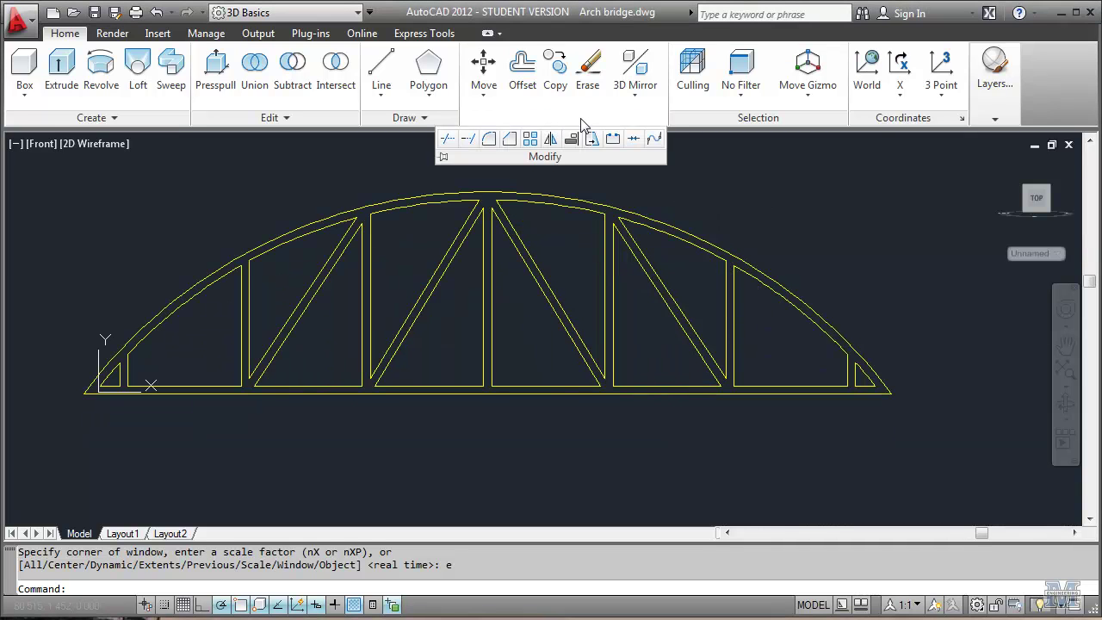
pyautogui.click(635, 146)
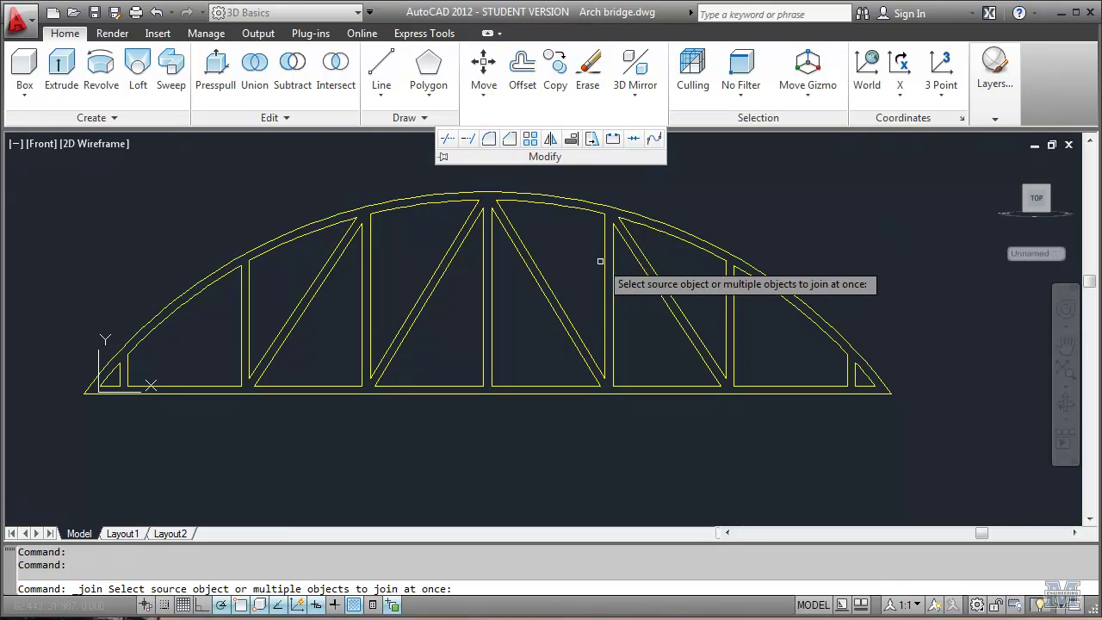
pyautogui.click(566, 331)
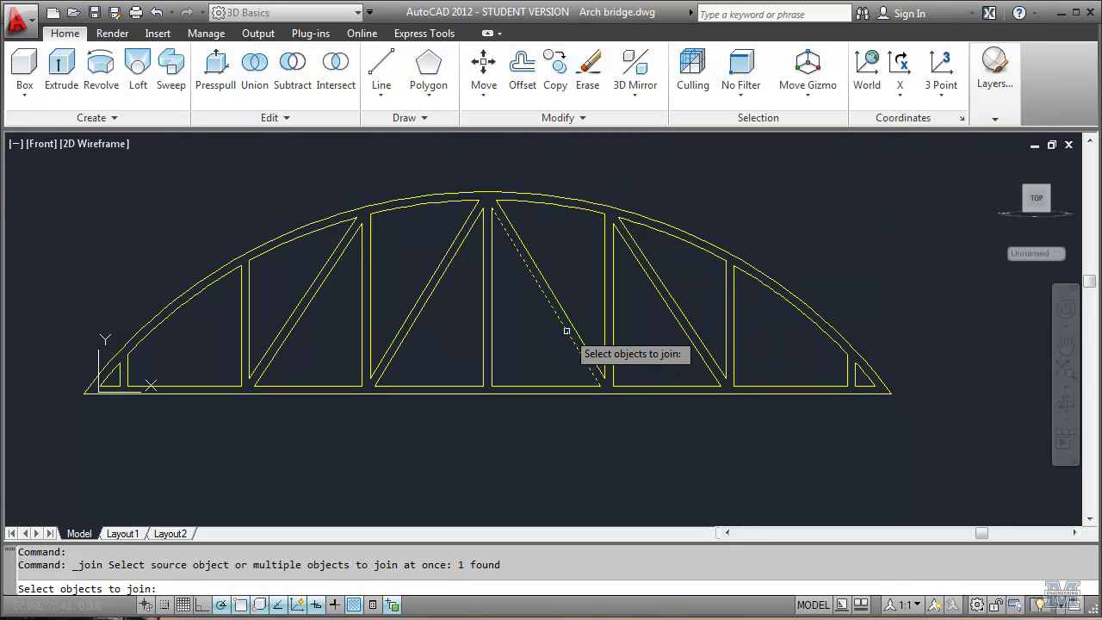
pyautogui.click(488, 332)
pyautogui.click(522, 385)
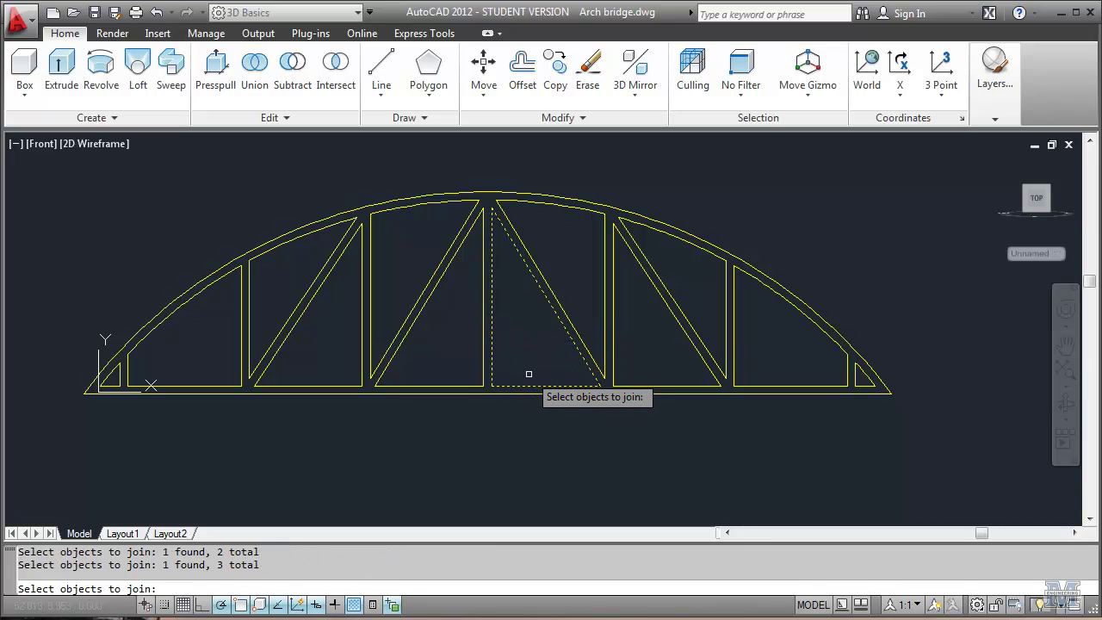
pyautogui.press('Return')
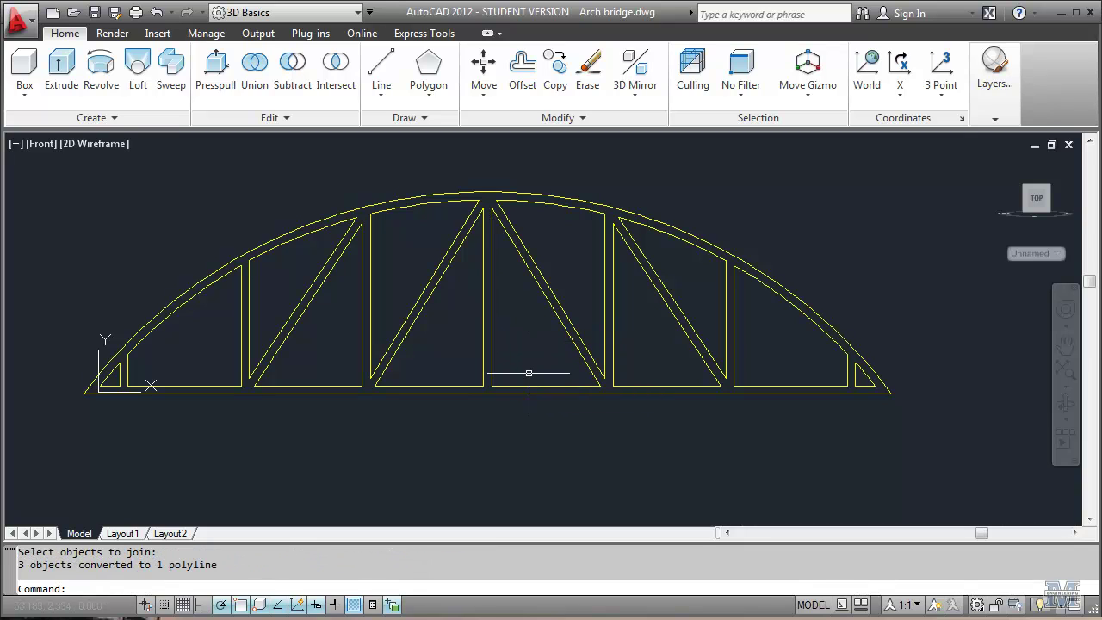
# Step: Join the vertical, base line and diagonal of the next triangular panel to the right into one polyline
pyautogui.write('JOIN')
pyautogui.press('Return')
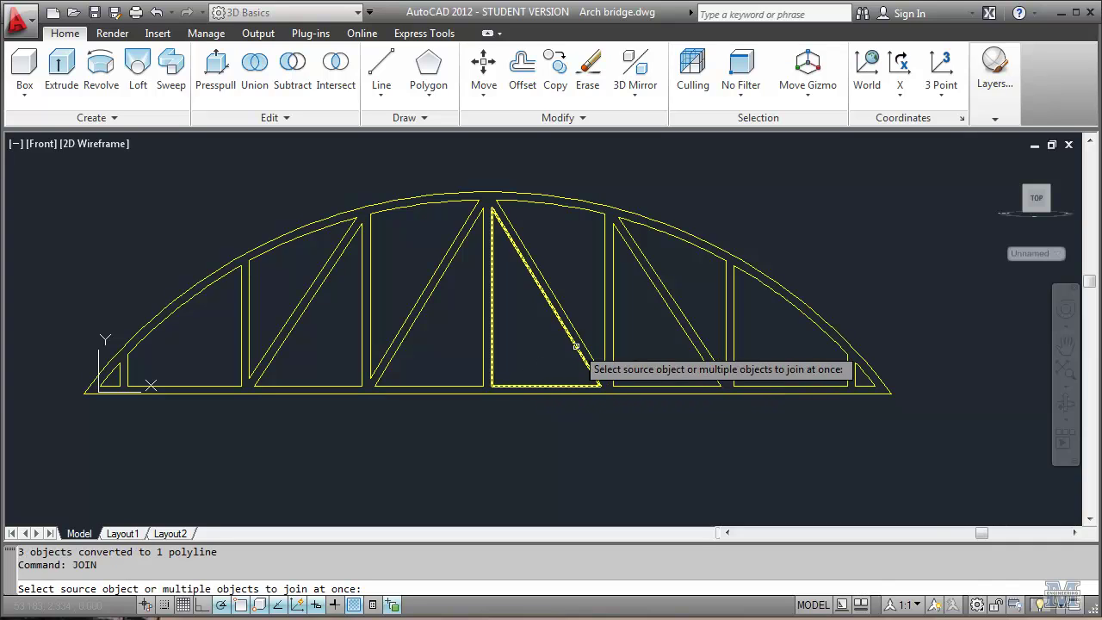
pyautogui.click(611, 330)
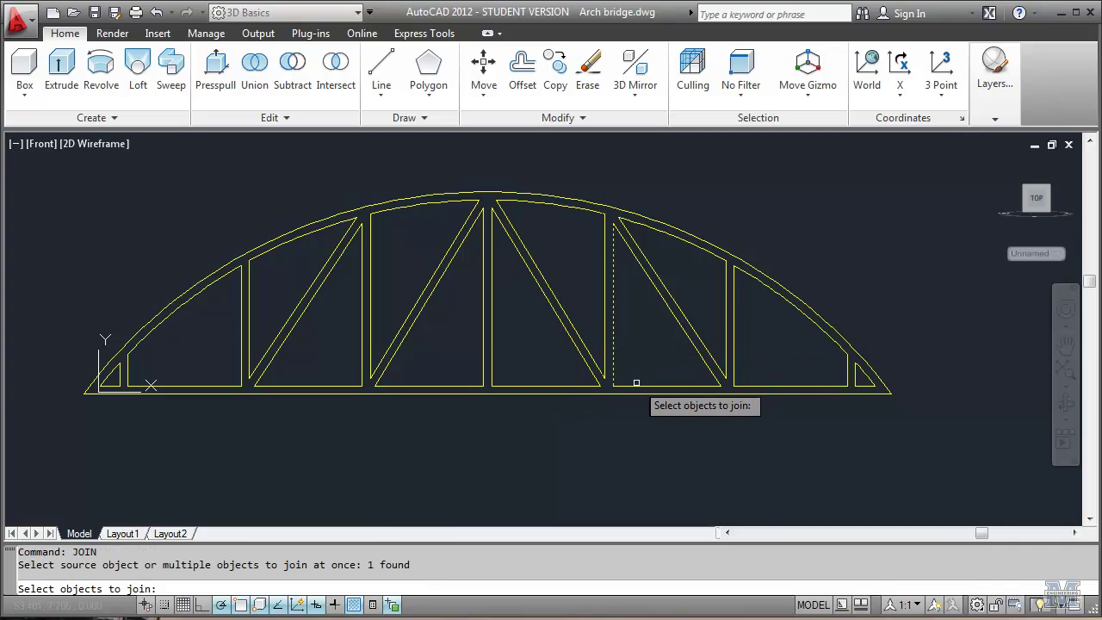
pyautogui.click(637, 385)
pyautogui.click(686, 336)
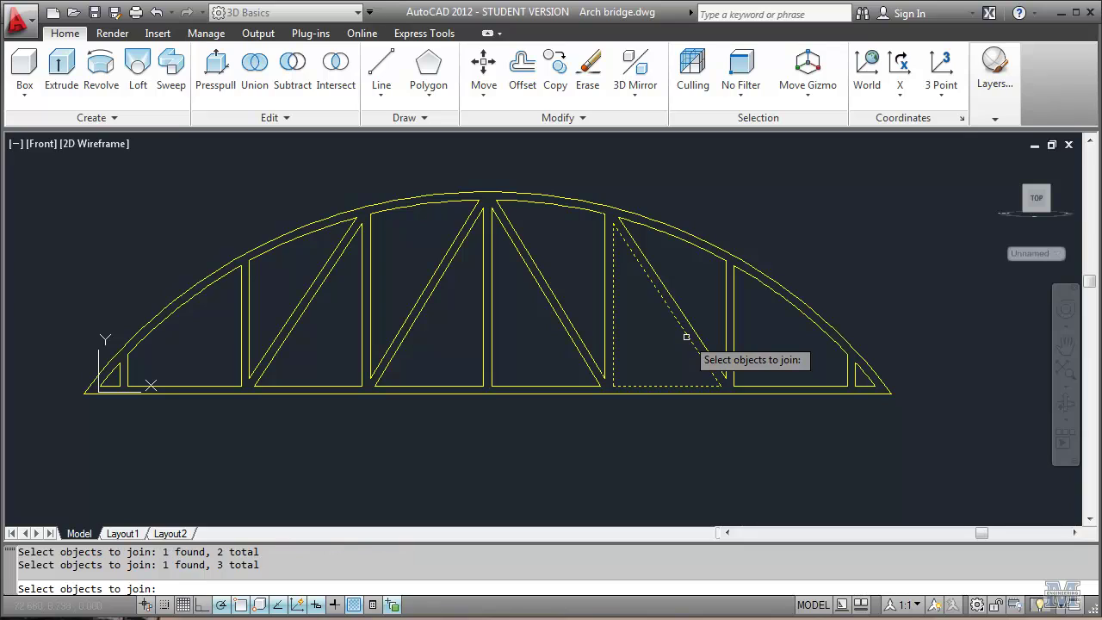
pyautogui.press('Return')
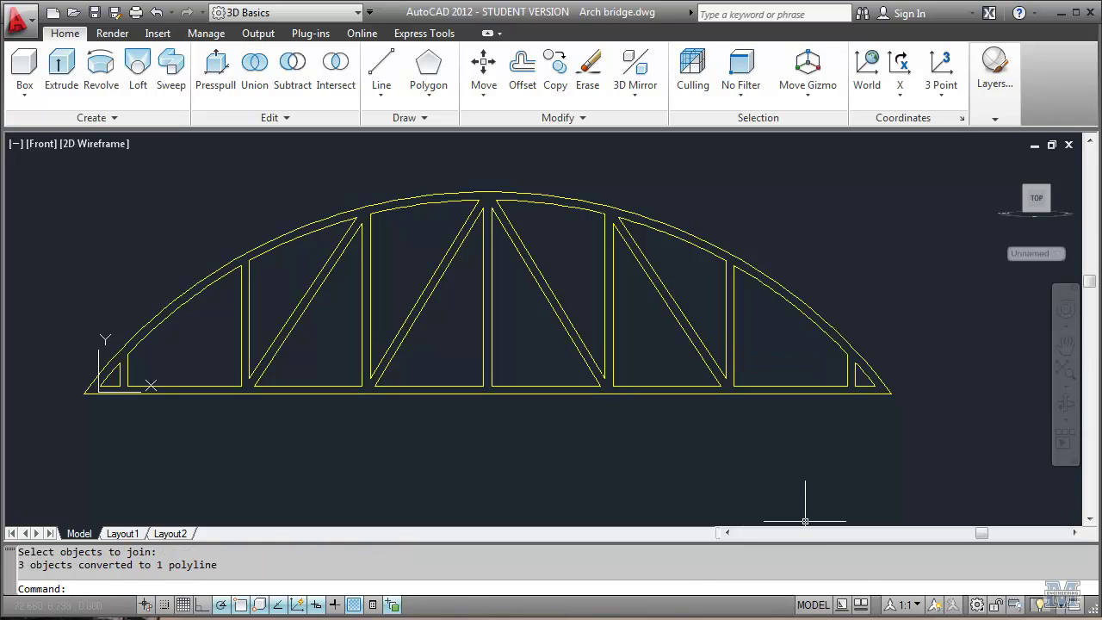
# Step: Join the full-length bottom line and the outer arc into one polyline
pyautogui.press('Return')
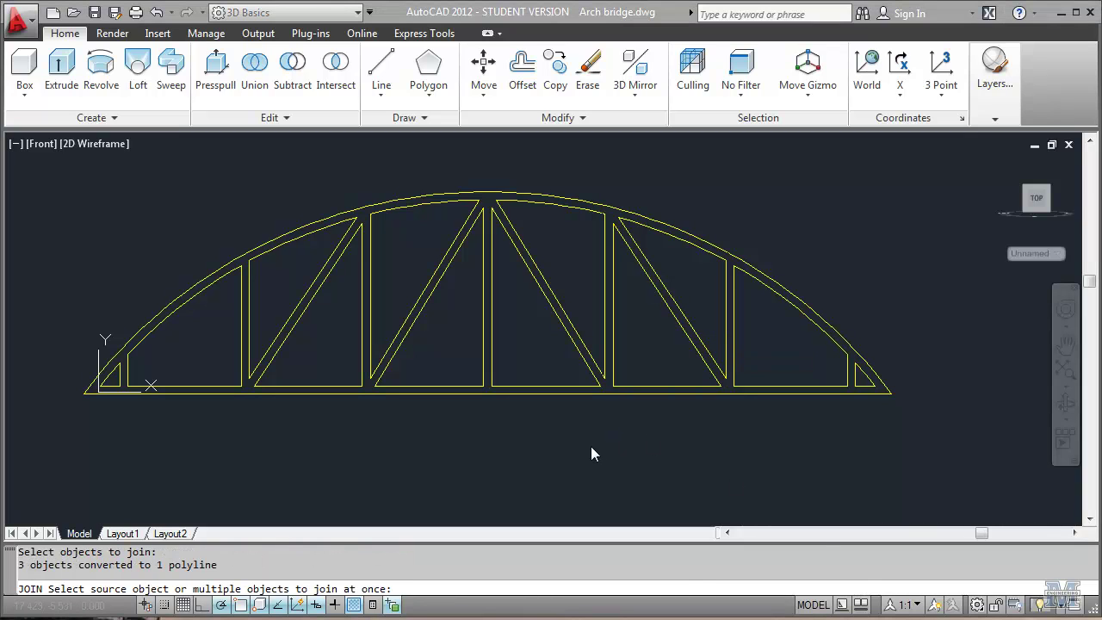
pyautogui.click(610, 393)
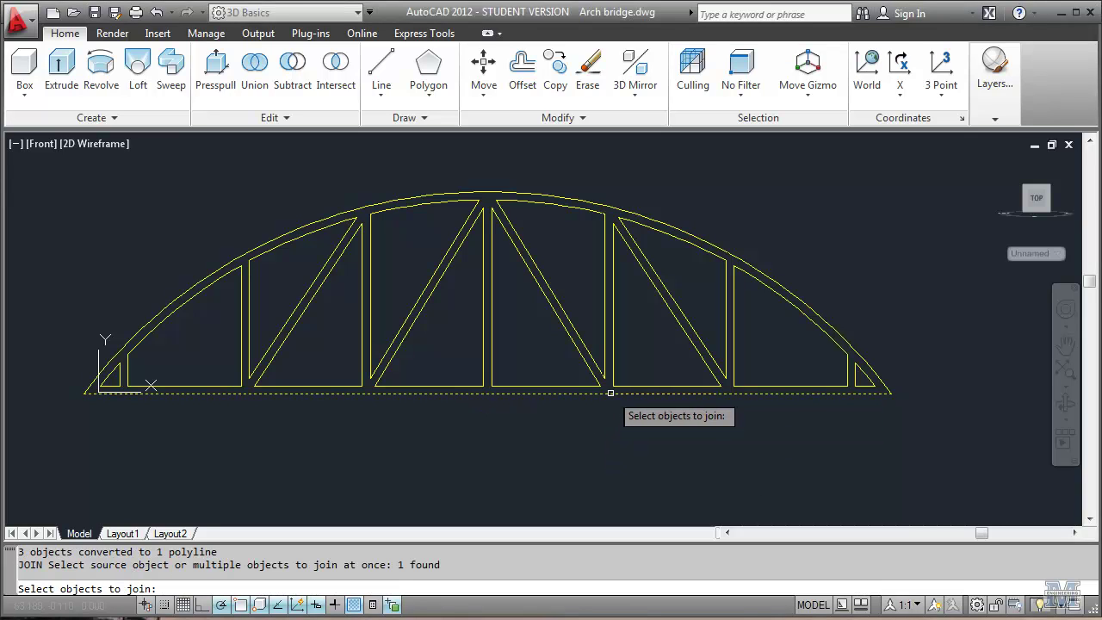
pyautogui.click(801, 301)
pyautogui.press('Return')
pyautogui.press('Return')
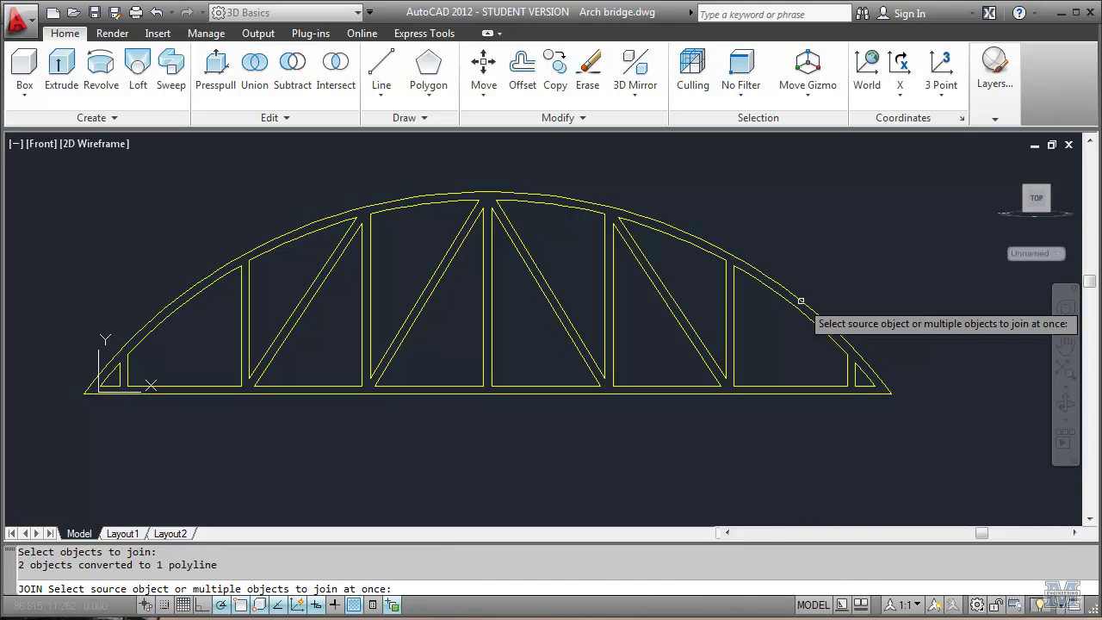
pyautogui.press('Escape')
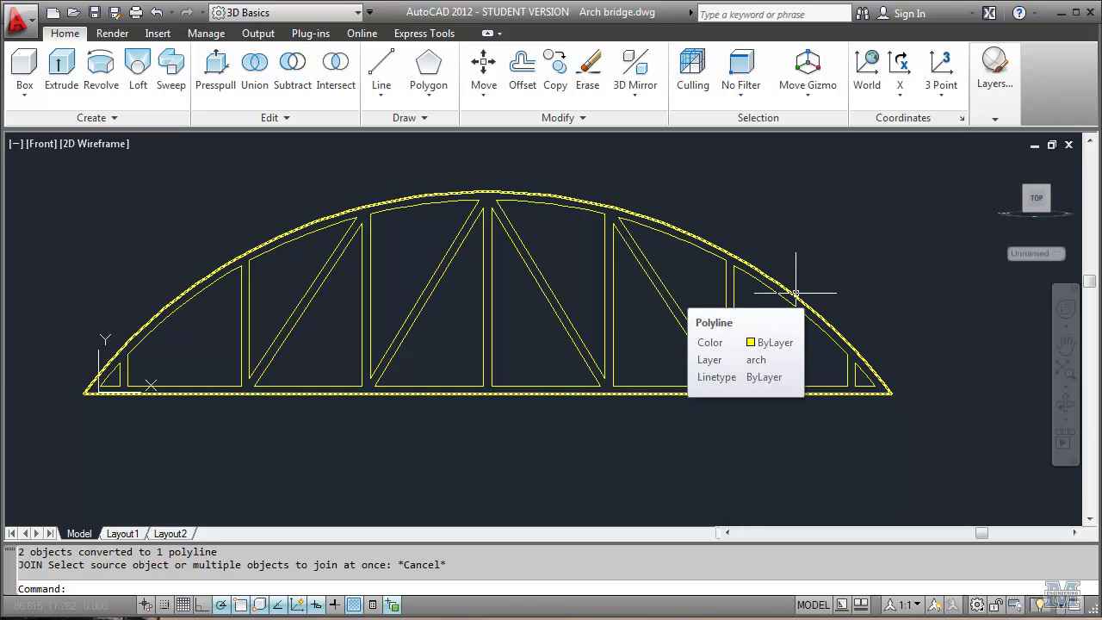
# Step: Explode the outer outline polyline into separate objects, and undo the explode
pyautogui.write('e')
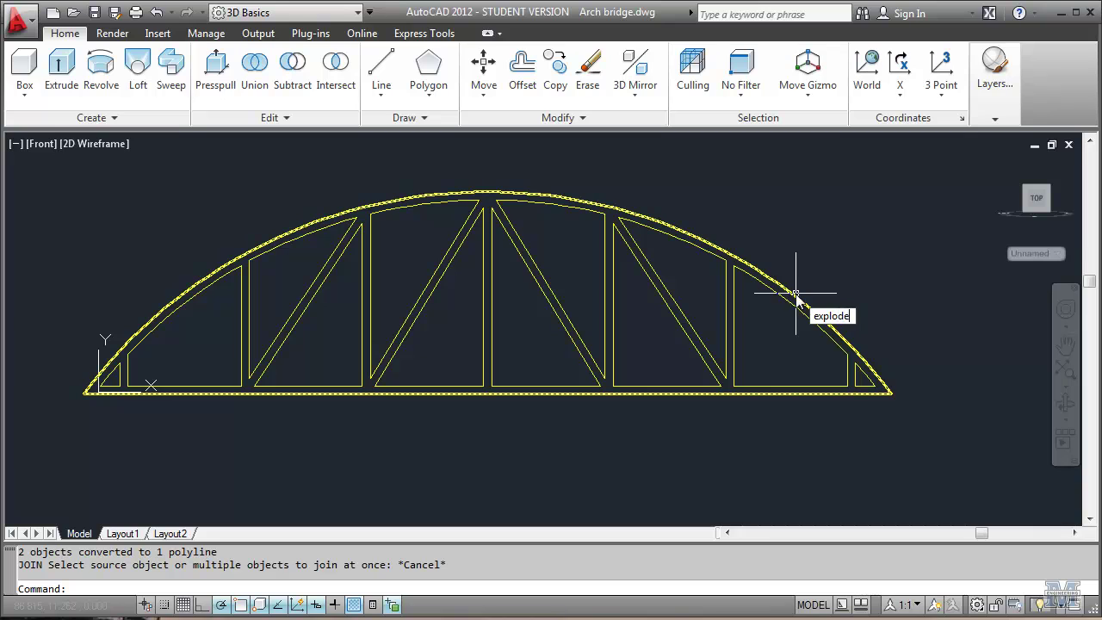
pyautogui.write('xplode')
pyautogui.press('Return')
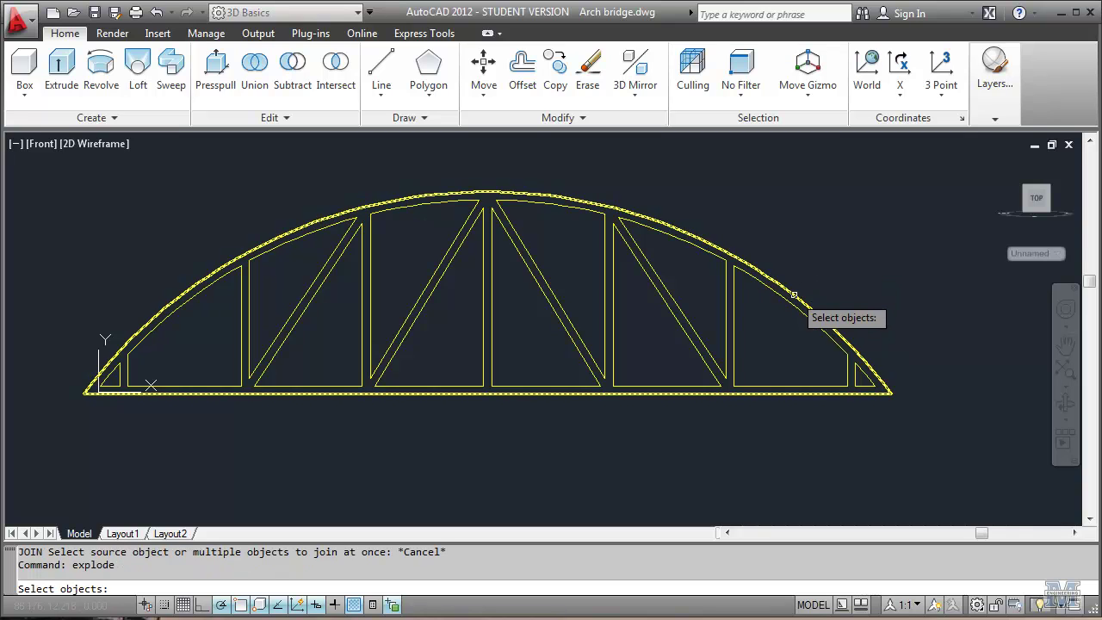
pyautogui.click(794, 294)
pyautogui.press('Return')
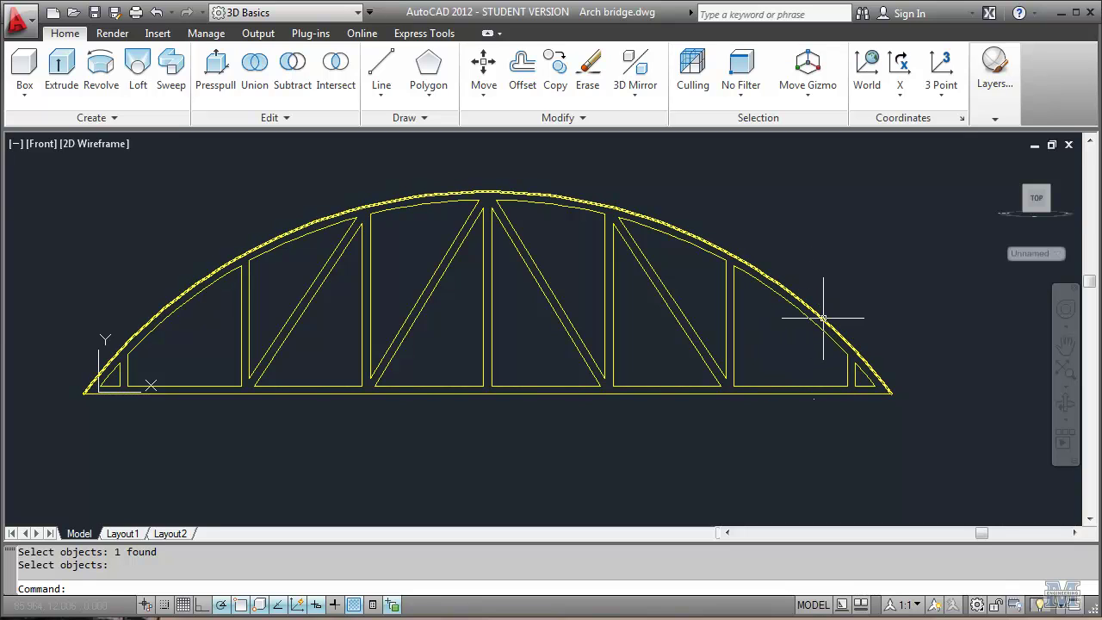
pyautogui.click(156, 13)
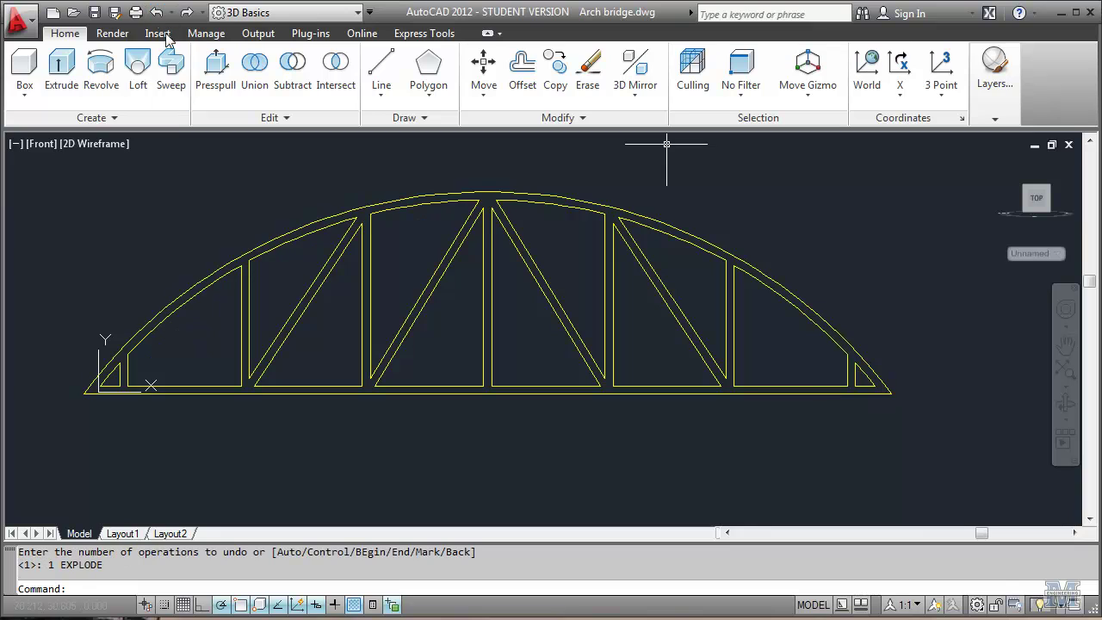
pyautogui.click(284, 236)
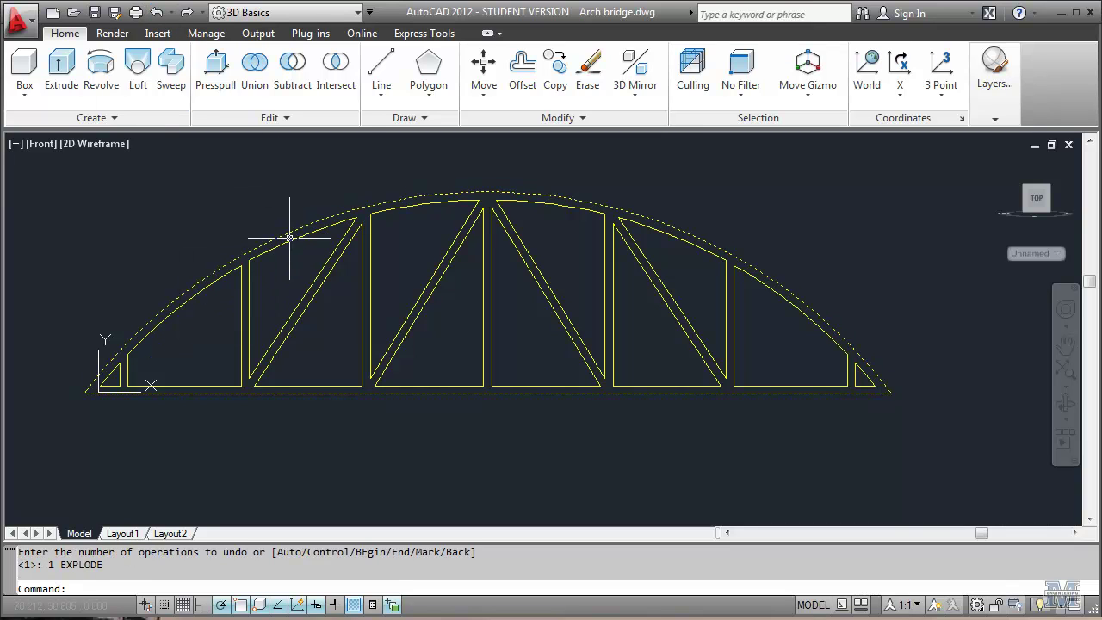
pyautogui.press('Escape')
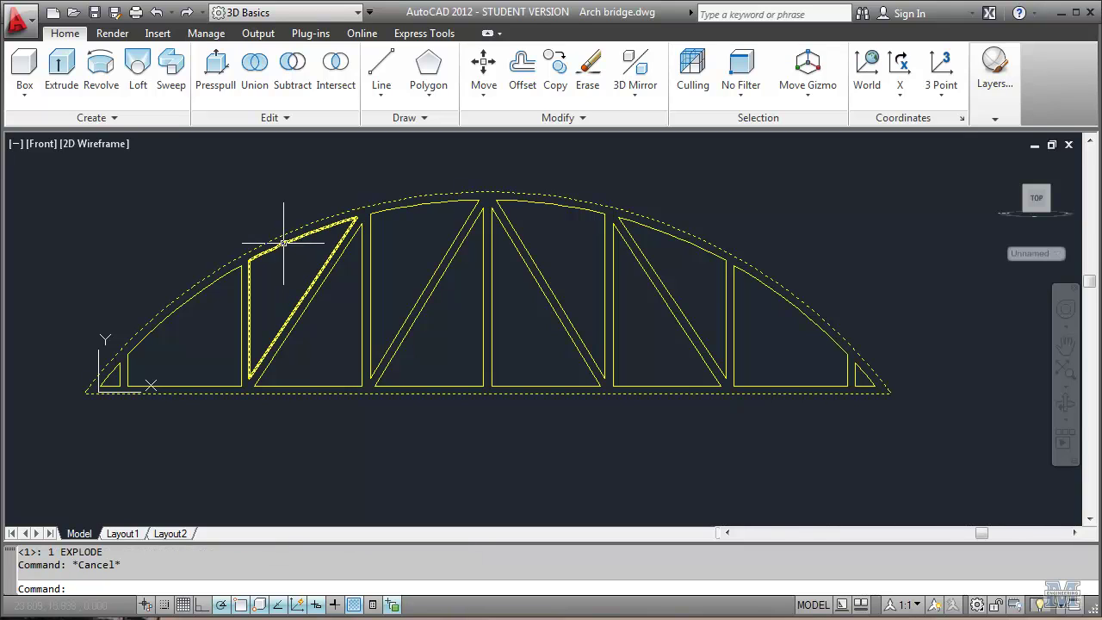
pyautogui.press('Escape')
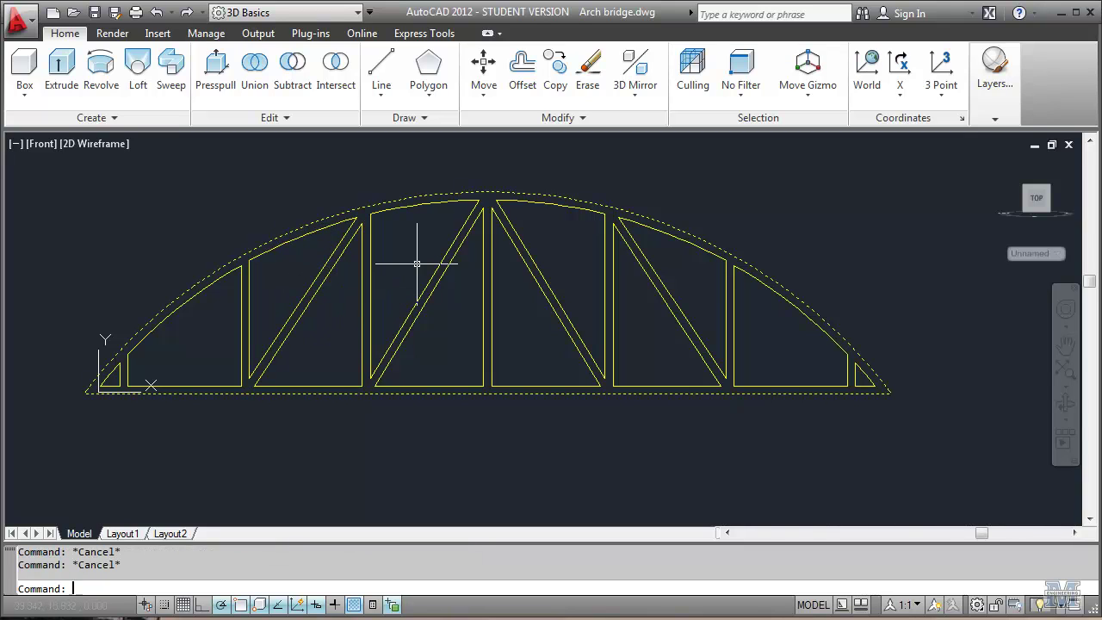
pyautogui.click(858, 172)
pyautogui.click(866, 267)
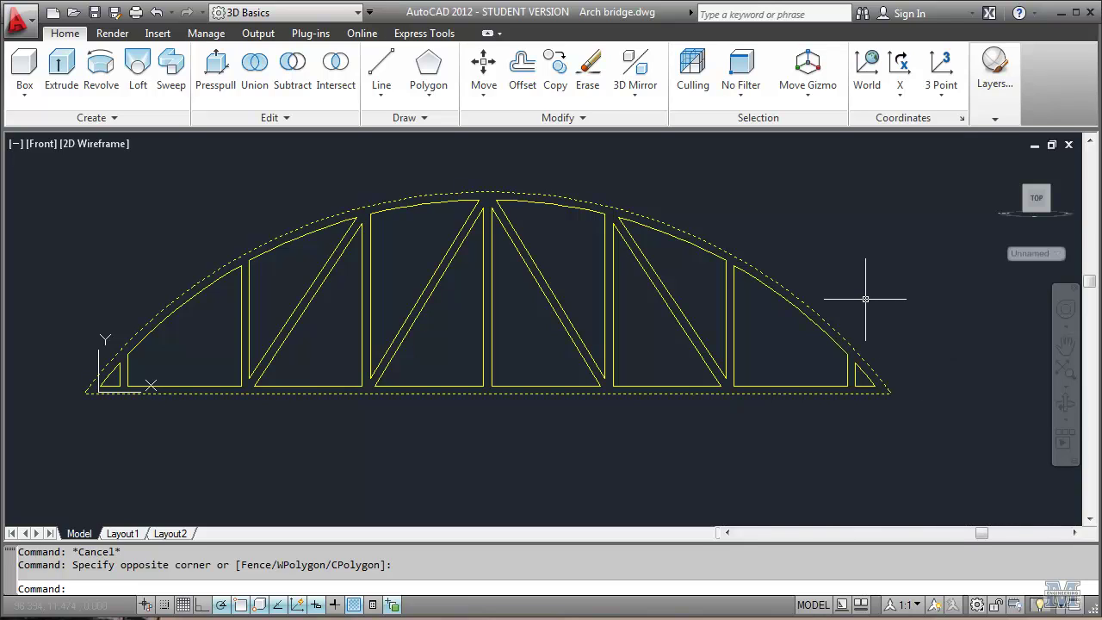
# Step: Extrude the outer arch outline together with all the closed inner panel profiles to a height of 1
pyautogui.click(60, 78)
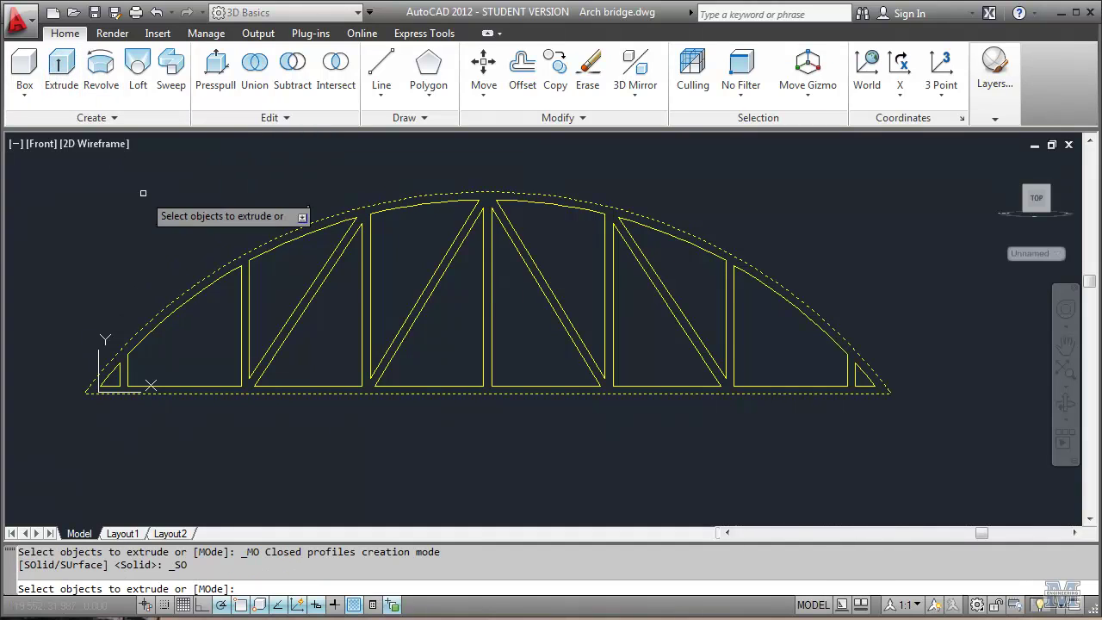
pyautogui.click(204, 288)
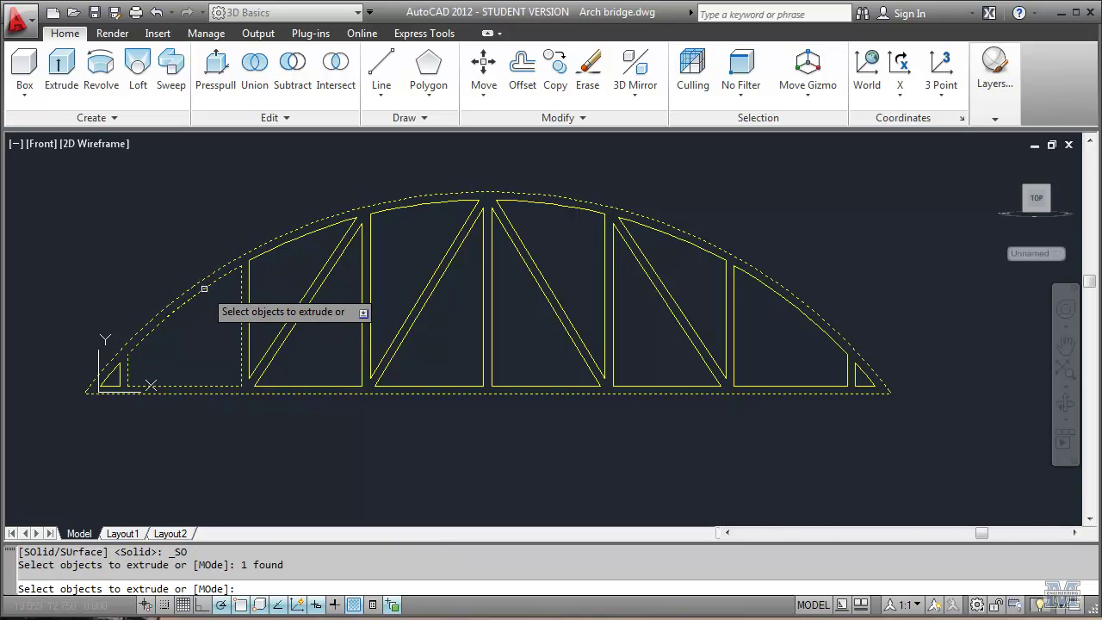
pyautogui.click(203, 280)
pyautogui.click(249, 288)
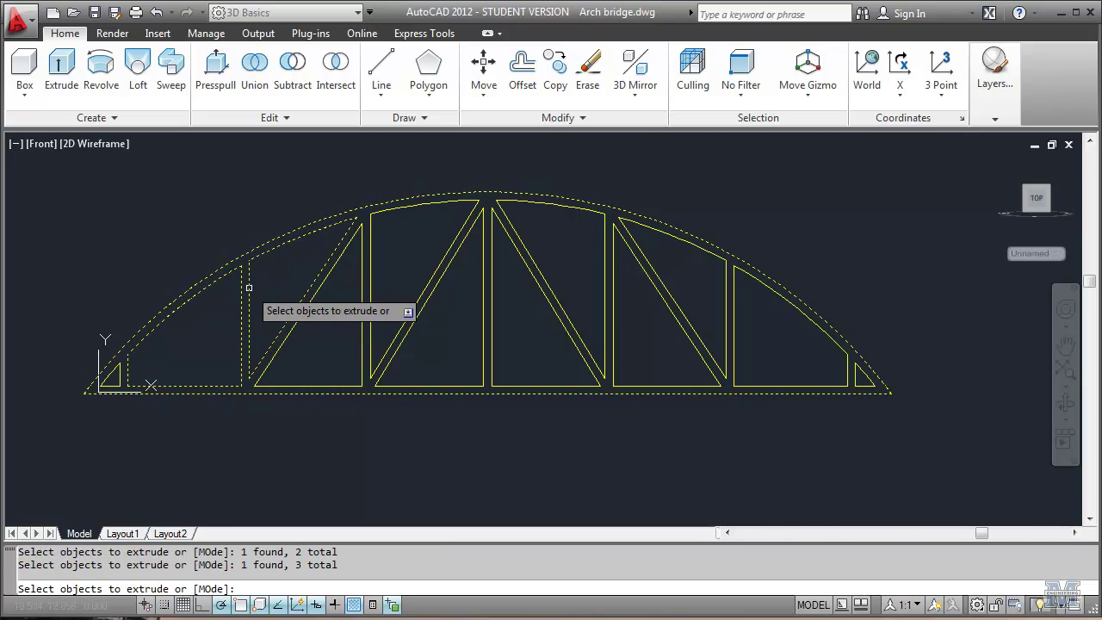
pyautogui.click(291, 314)
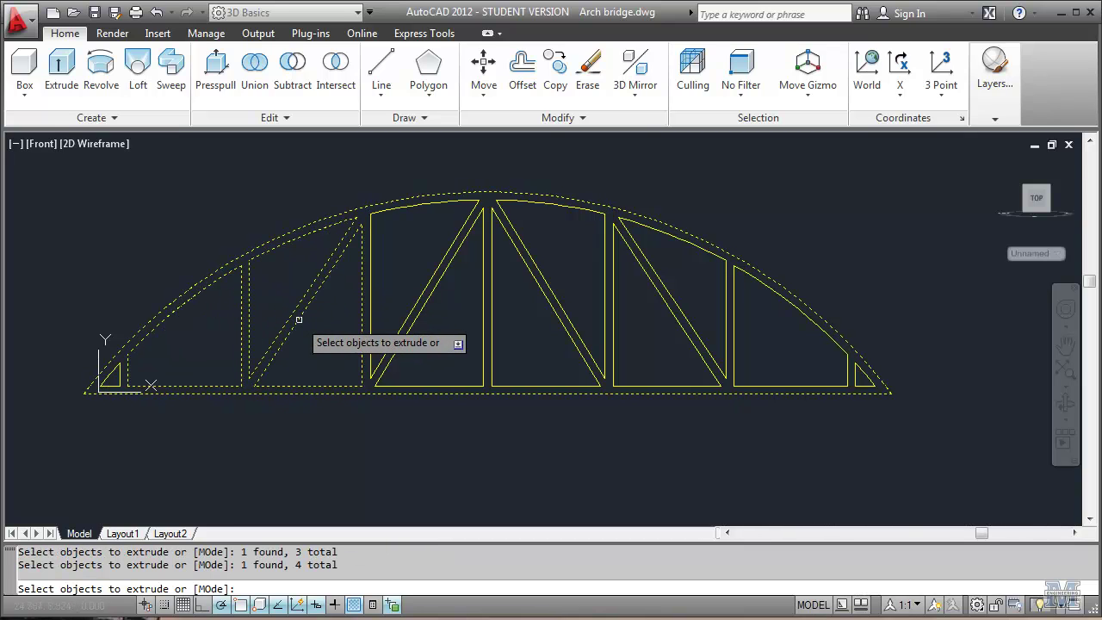
pyautogui.click(375, 308)
pyautogui.click(393, 324)
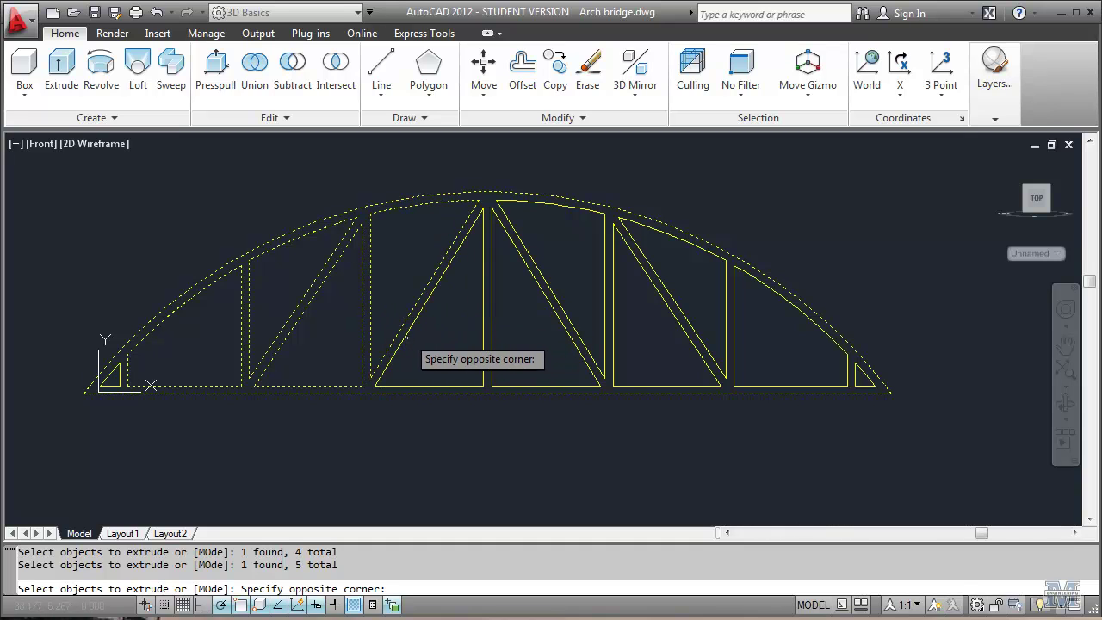
pyautogui.click(792, 398)
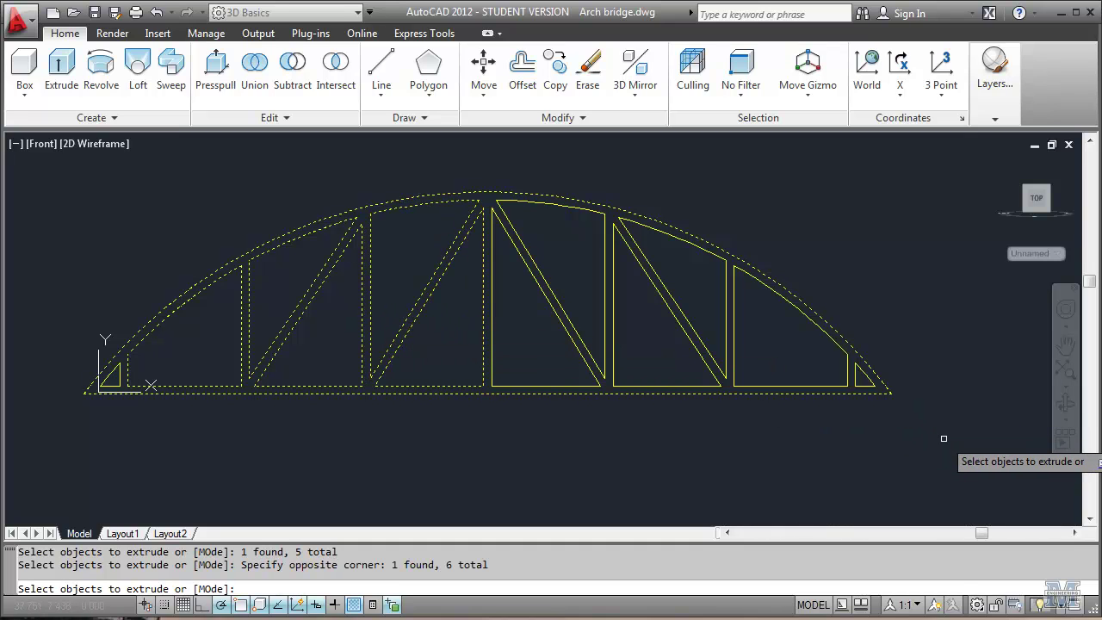
pyautogui.click(943, 440)
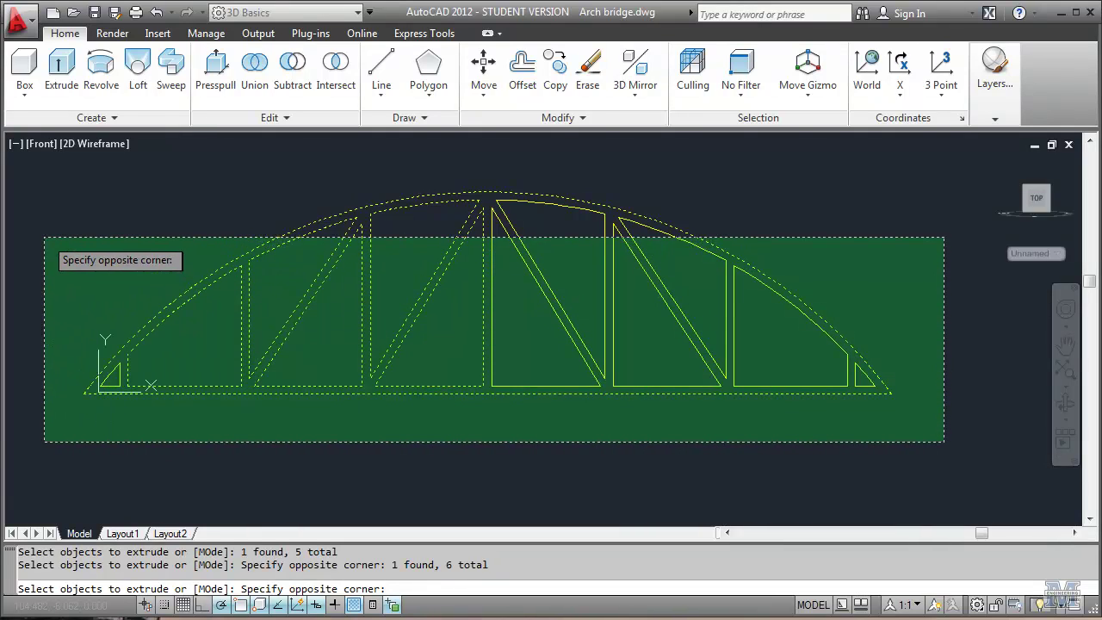
pyautogui.click(5, 157)
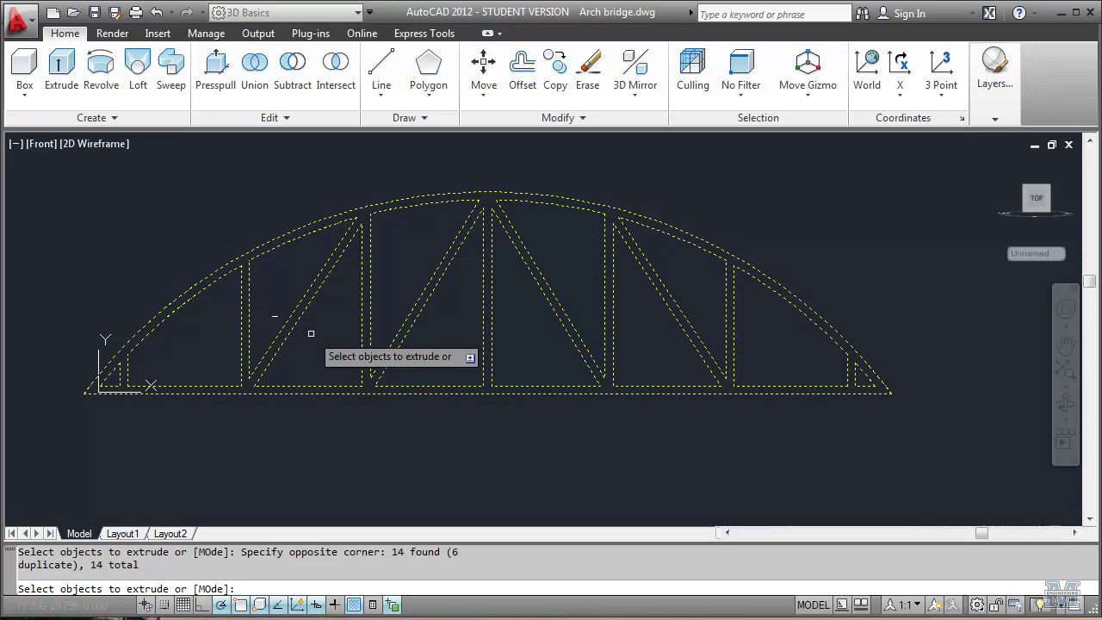
pyautogui.press('Return')
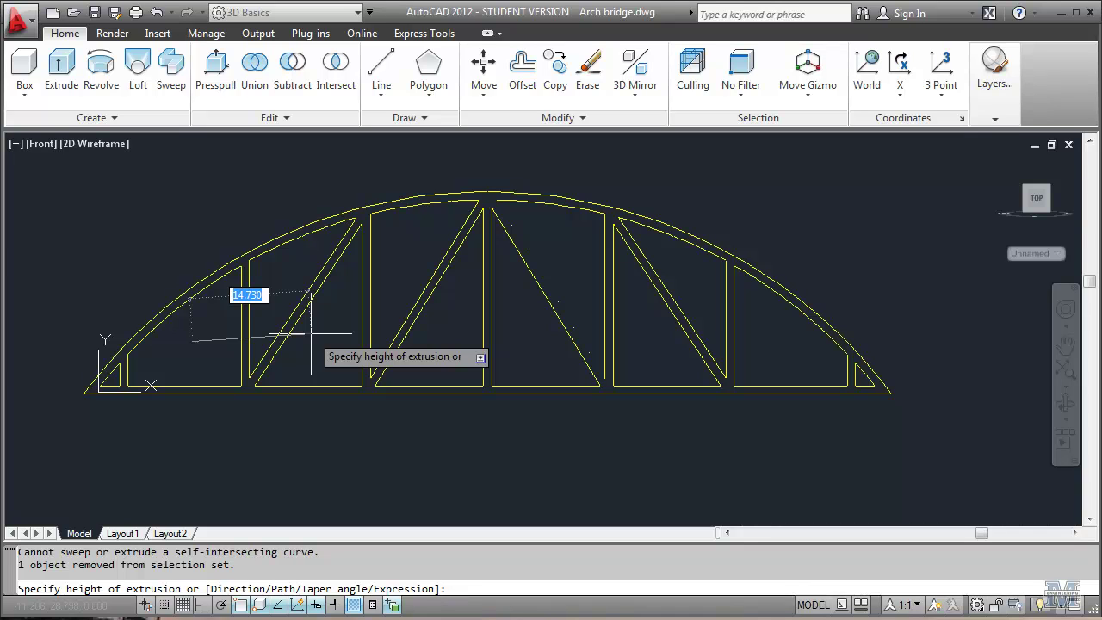
pyautogui.write('1')
pyautogui.press('Return')
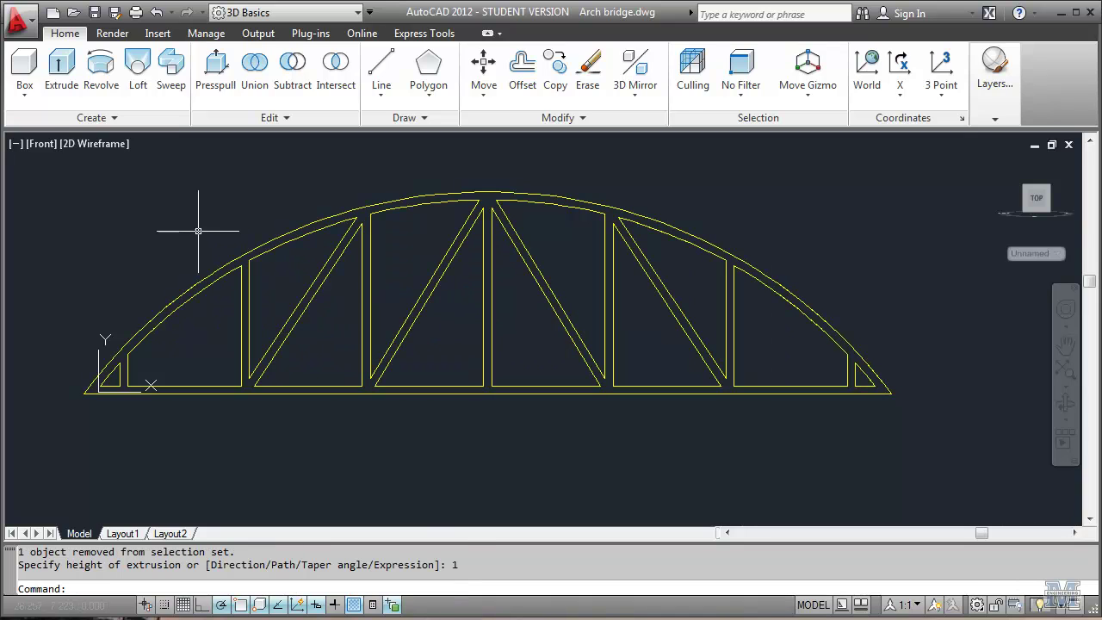
# Step: Check the extruded arch in the Realistic visual style, and return the view to 2D Wireframe
pyautogui.click(80, 144)
pyautogui.click(116, 246)
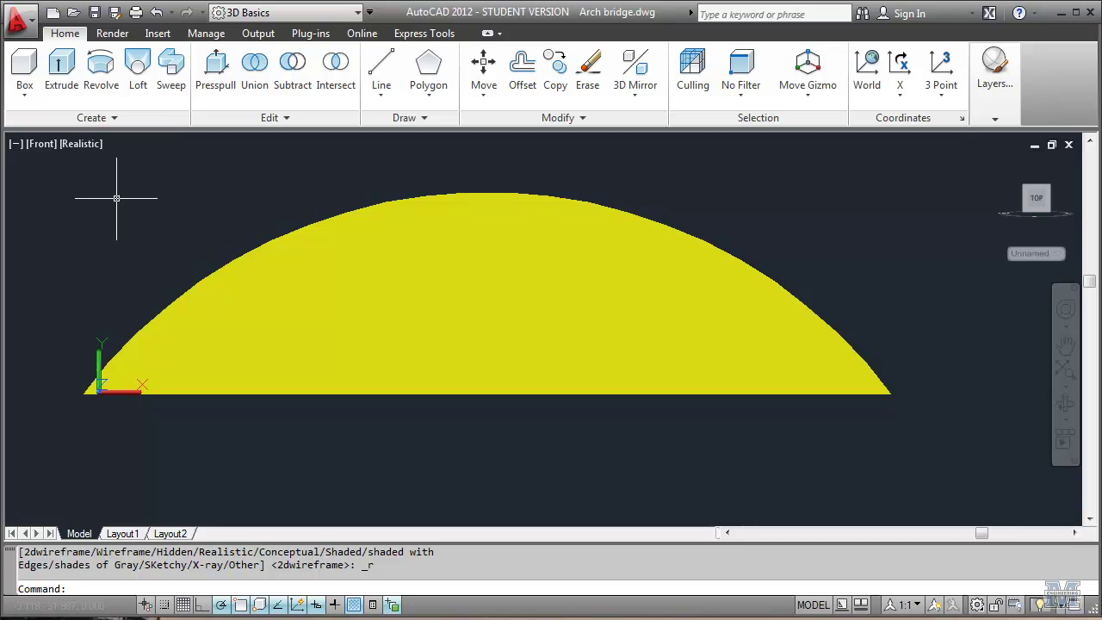
pyautogui.click(85, 143)
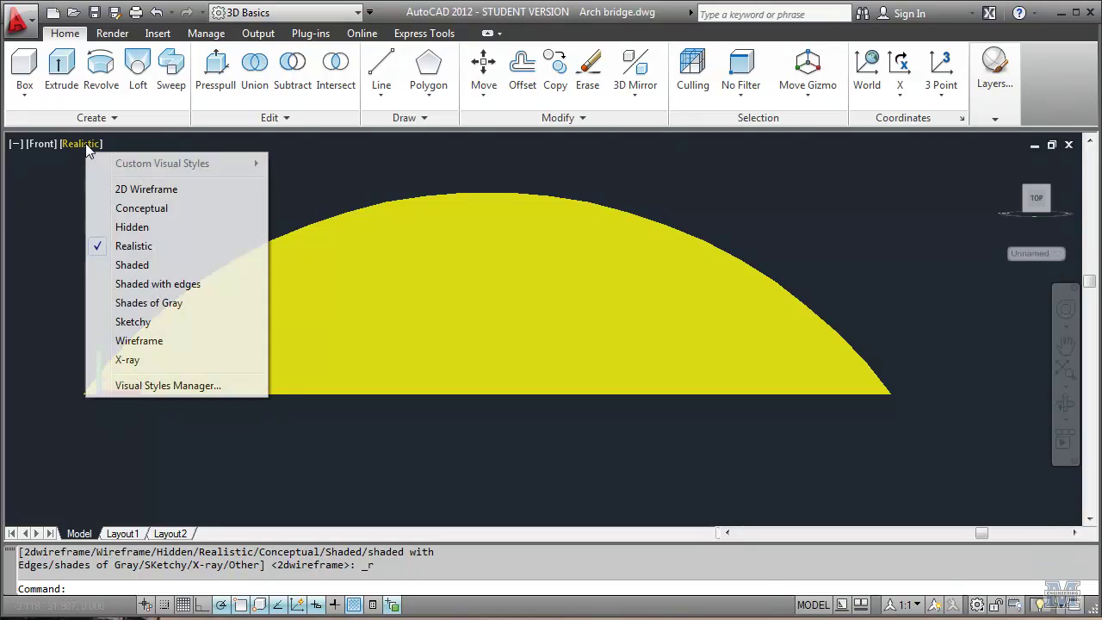
pyautogui.click(110, 196)
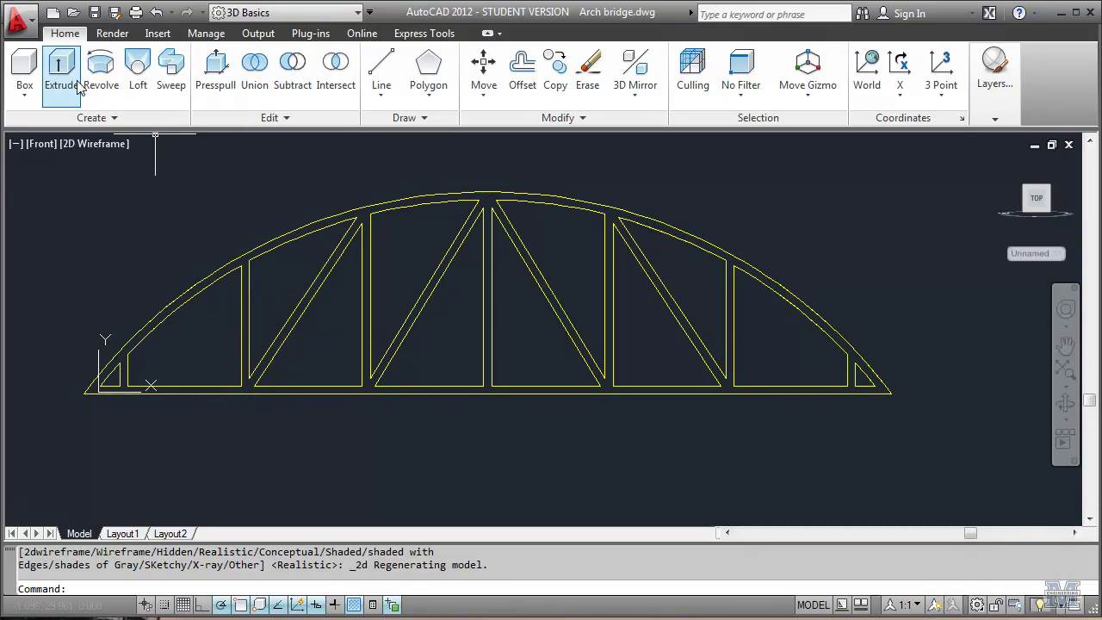
# Step: Subtract the inner panel solids and the small end triangles from the outer arch solid
pyautogui.click(277, 90)
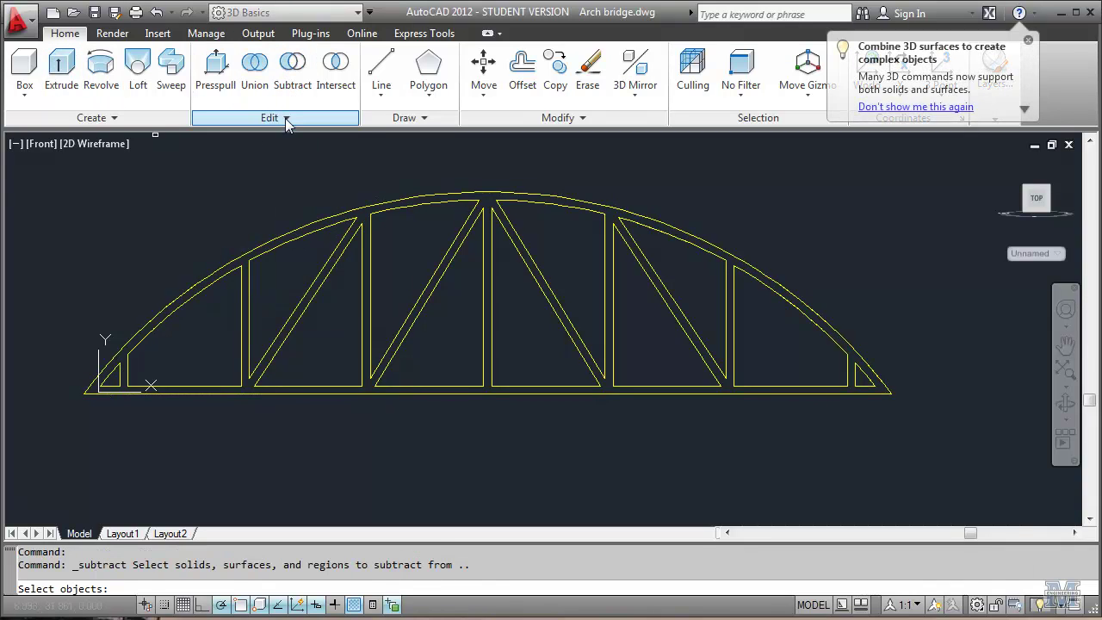
pyautogui.click(304, 225)
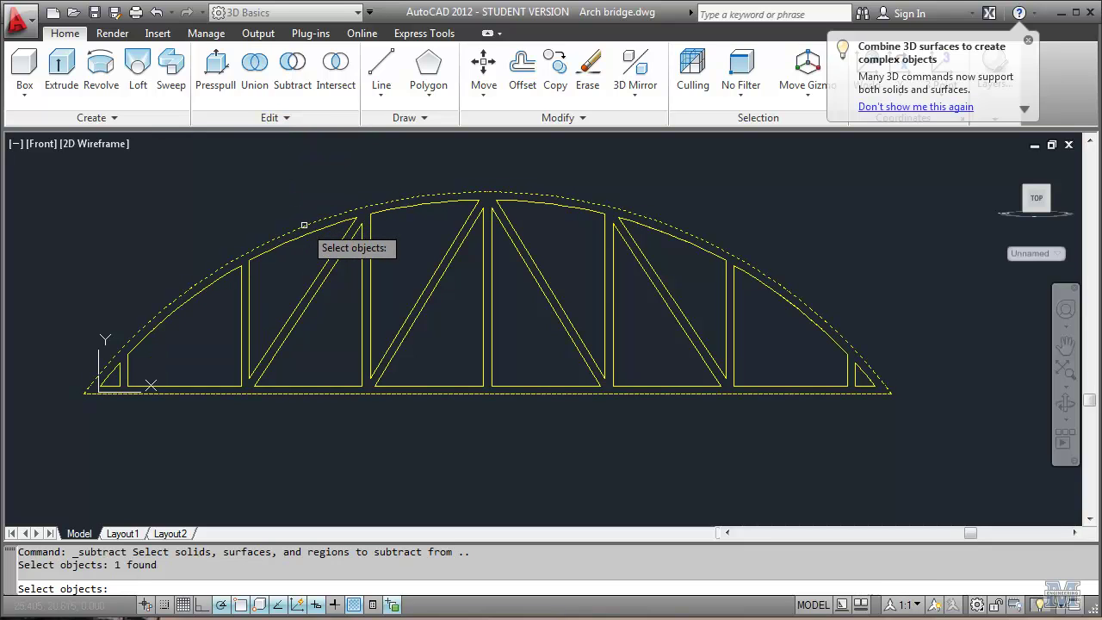
pyautogui.press('Return')
pyautogui.click(247, 273)
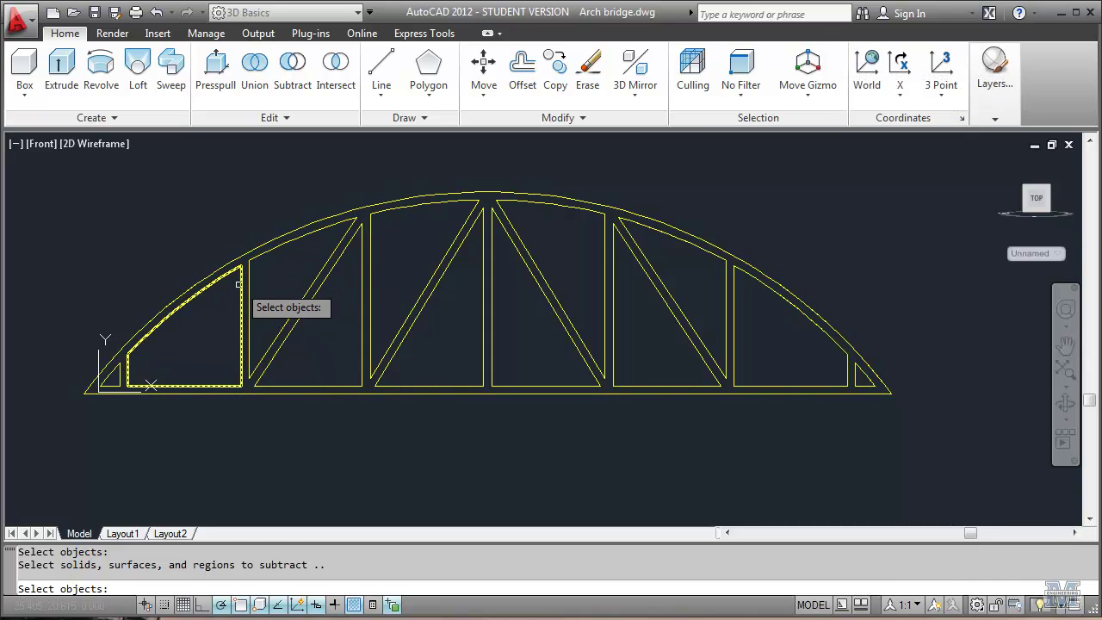
pyautogui.click(238, 285)
pyautogui.click(110, 375)
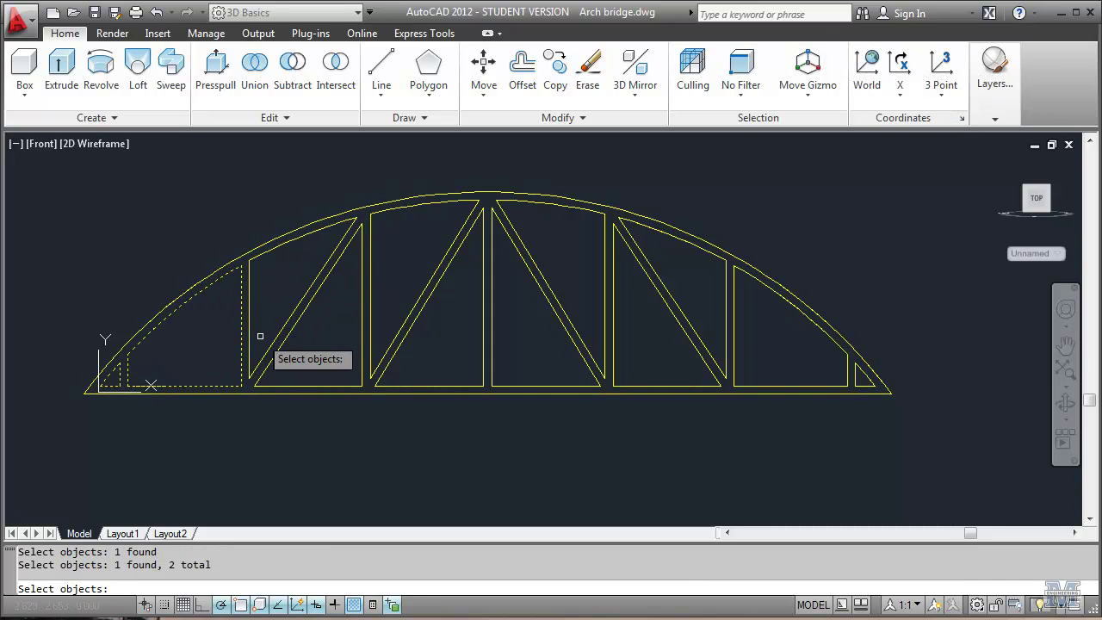
pyautogui.click(249, 337)
pyautogui.click(270, 355)
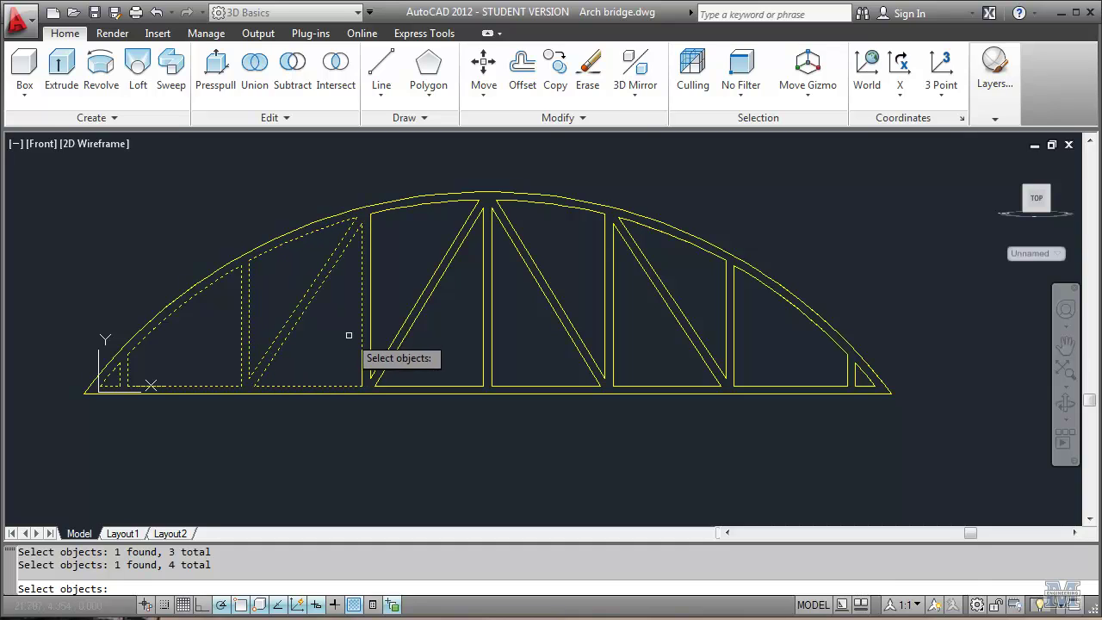
pyautogui.click(370, 317)
pyautogui.click(408, 330)
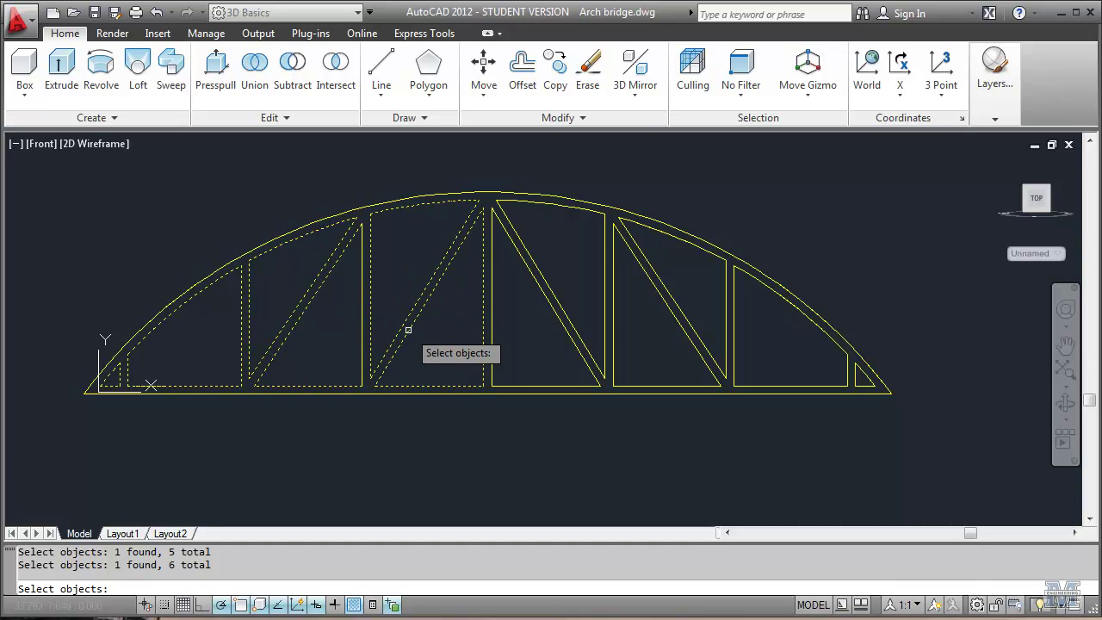
pyautogui.click(485, 313)
pyautogui.click(556, 298)
pyautogui.click(484, 298)
pyautogui.click(557, 313)
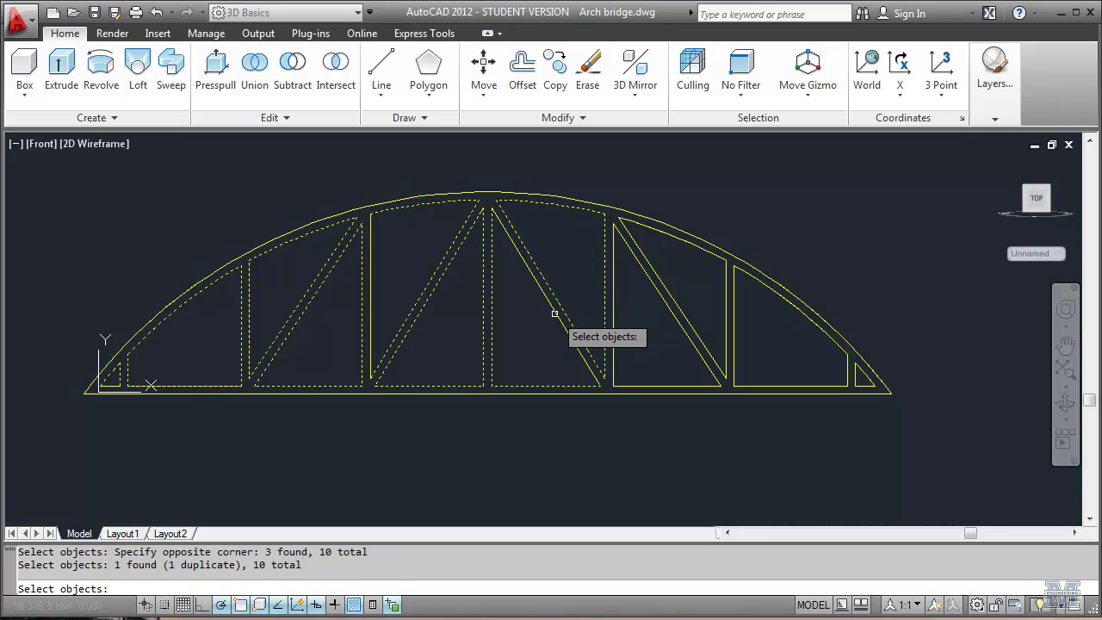
pyautogui.click(615, 311)
pyautogui.click(671, 307)
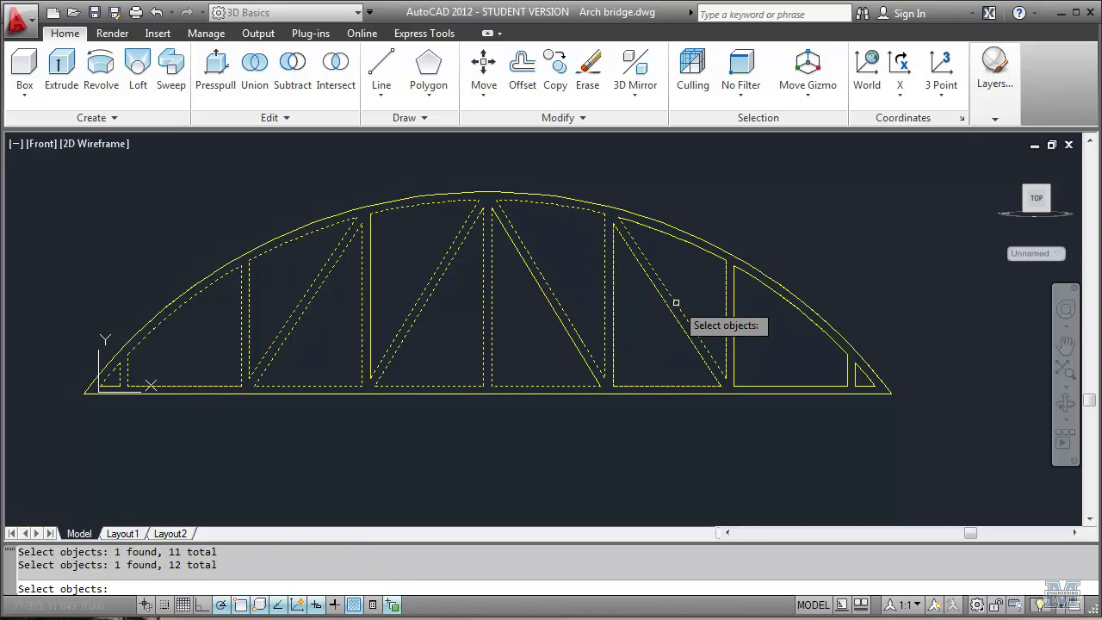
pyautogui.click(729, 314)
pyautogui.click(716, 257)
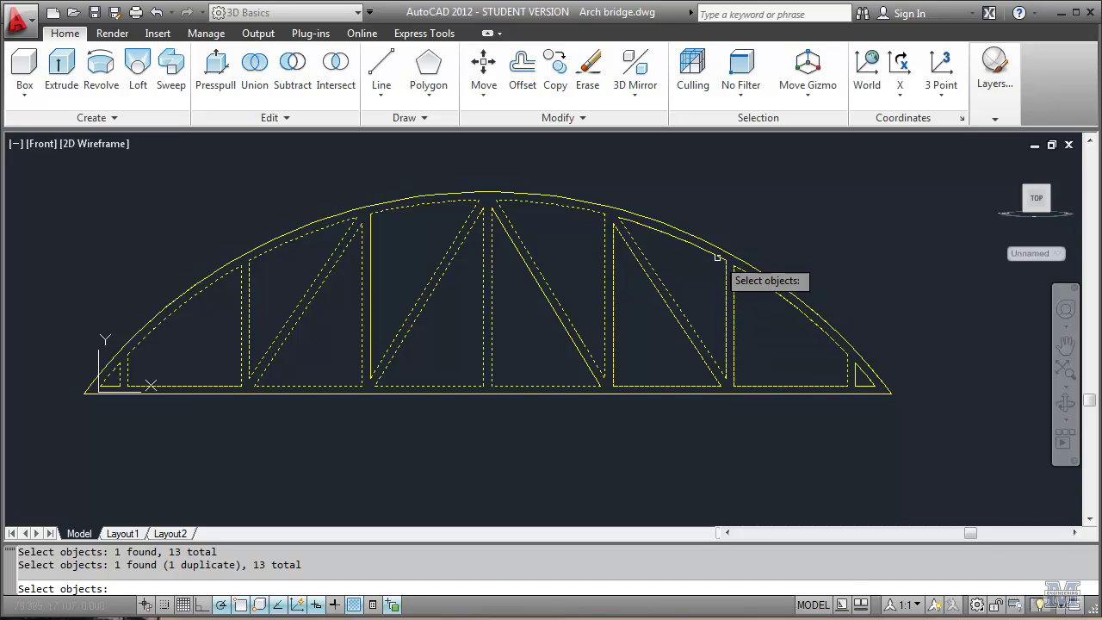
pyautogui.click(862, 377)
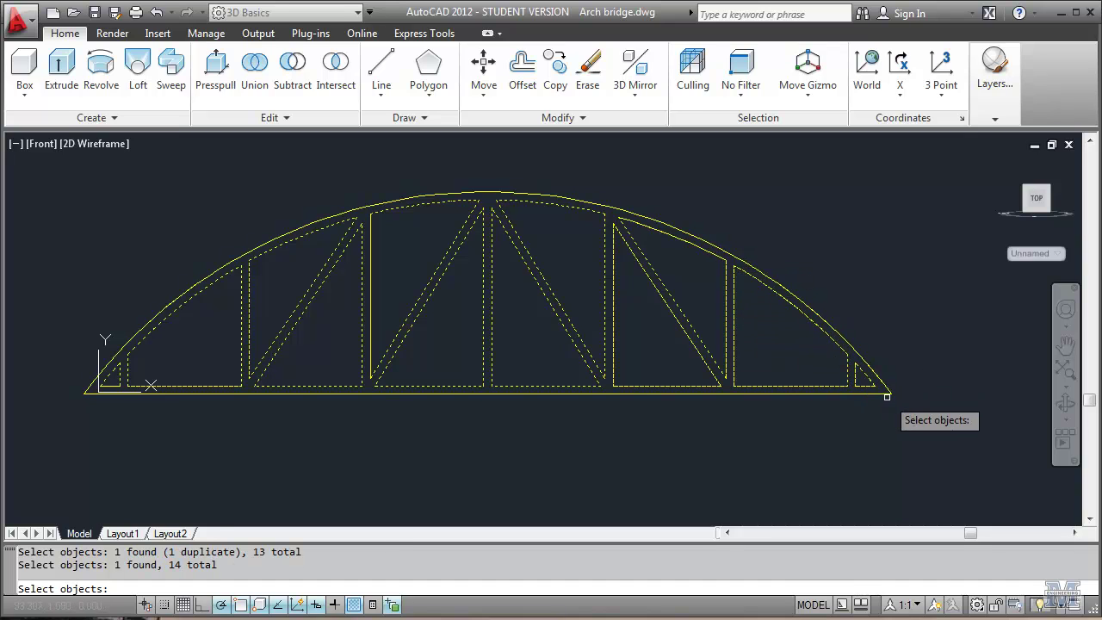
pyautogui.press('Return')
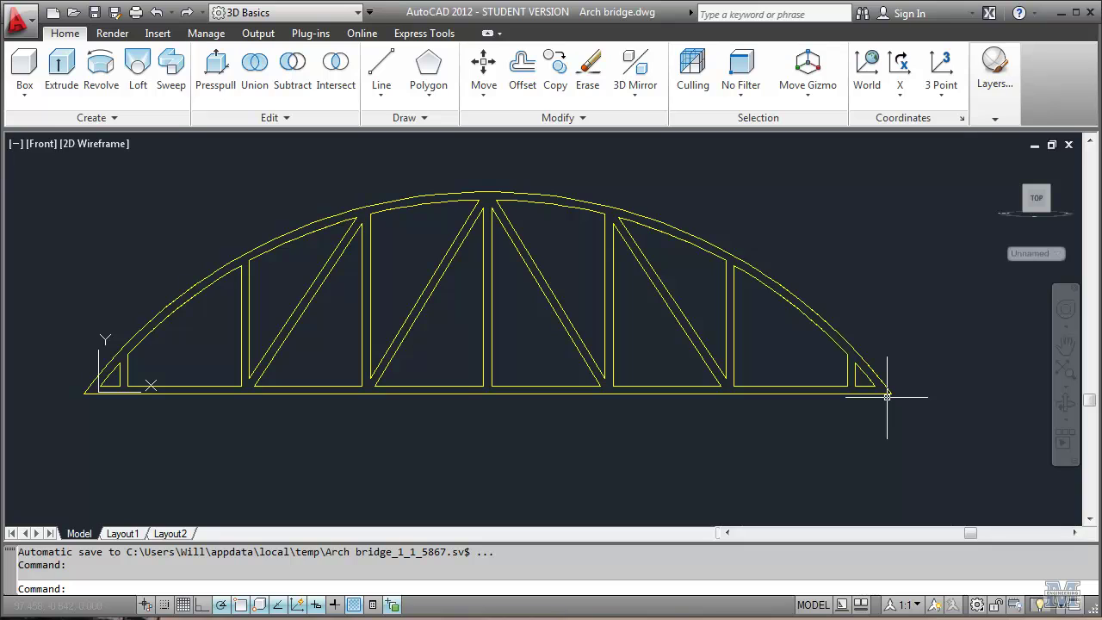
# Step: Inspect the panel openings of the subtracted arch in the Realistic visual style, and switch back to 2D Wireframe
pyautogui.click(105, 144)
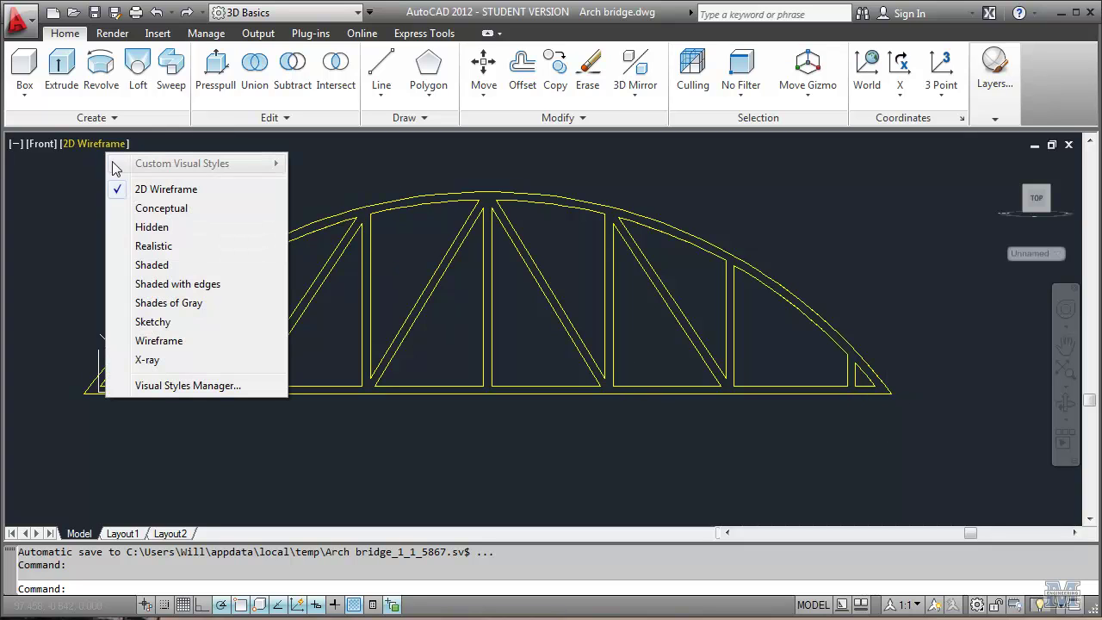
pyautogui.click(138, 246)
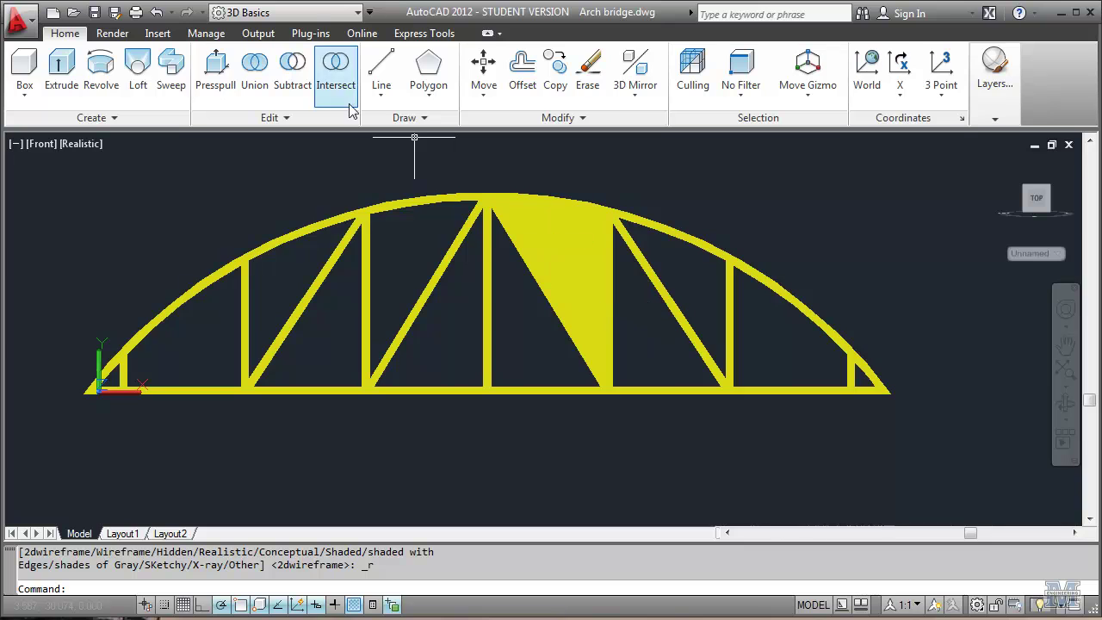
pyautogui.click(96, 147)
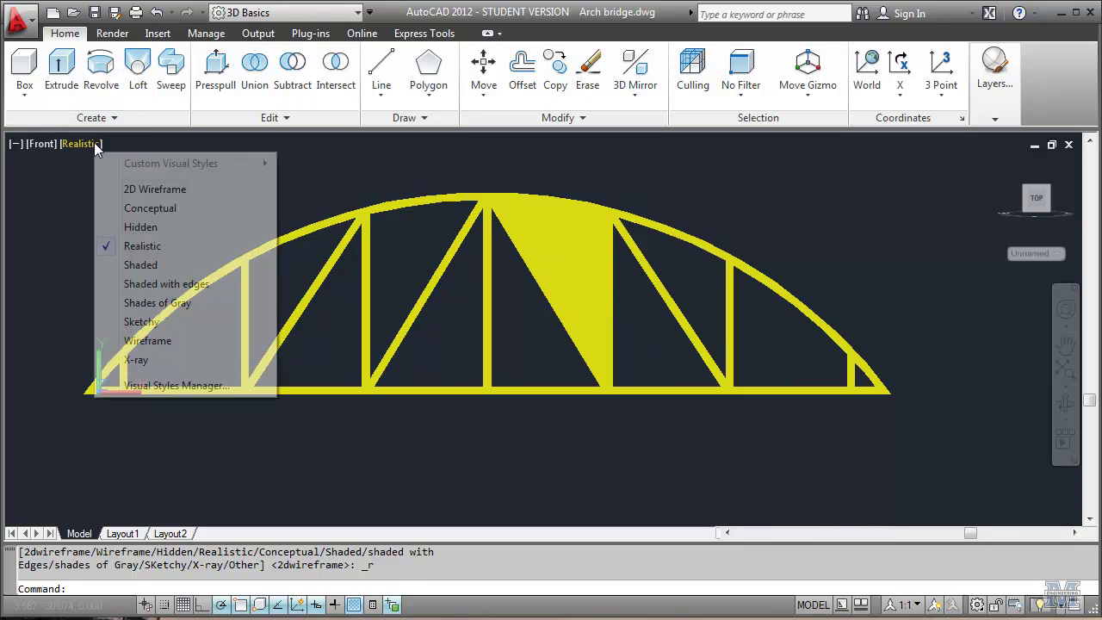
pyautogui.click(121, 191)
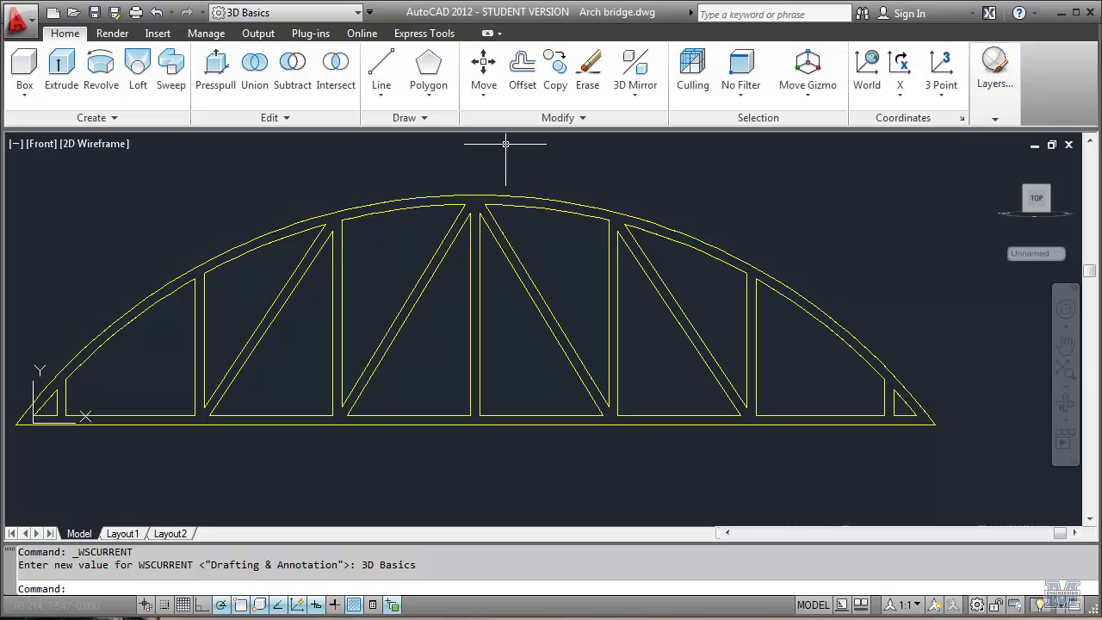
# Step: Move the upper panel profile just right of the central vertical 30 units straight down from its upper-left corner
pyautogui.click(484, 86)
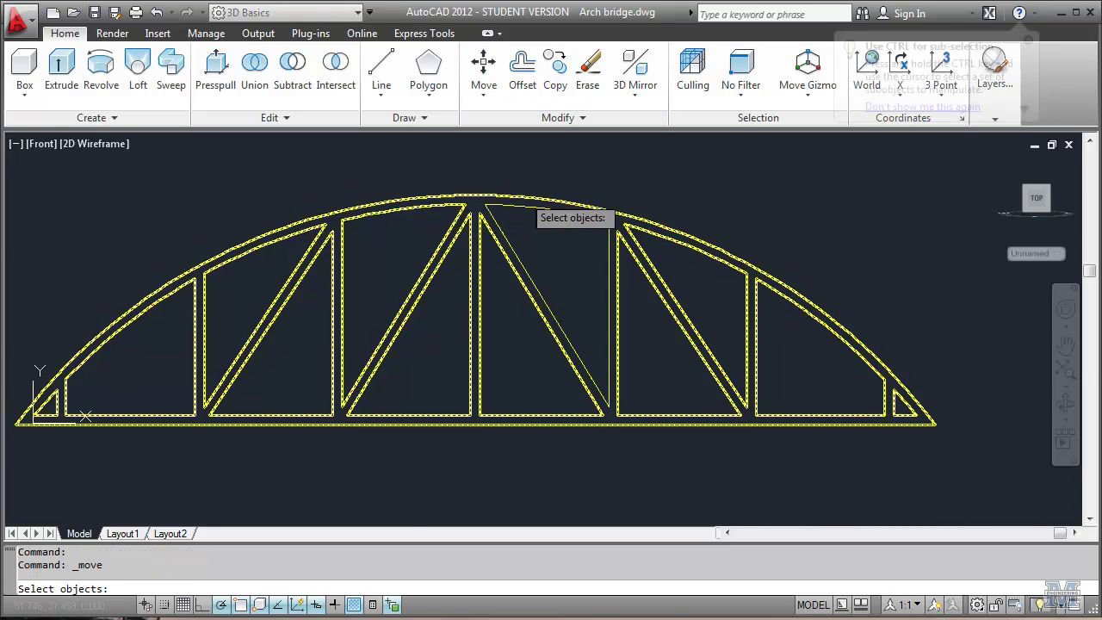
pyautogui.click(525, 207)
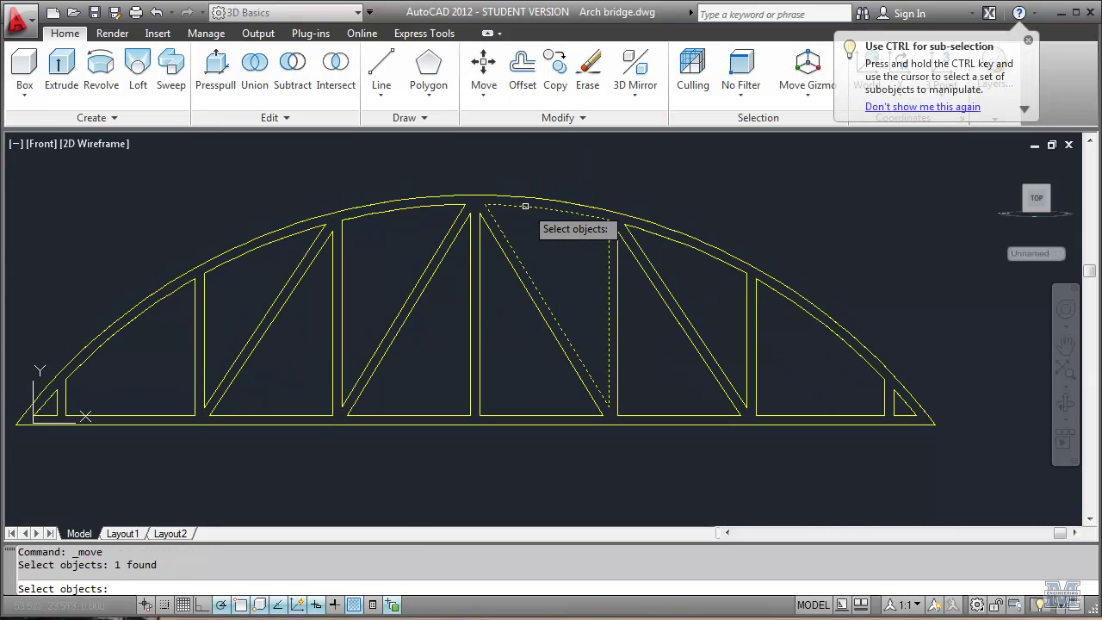
pyautogui.press('Return')
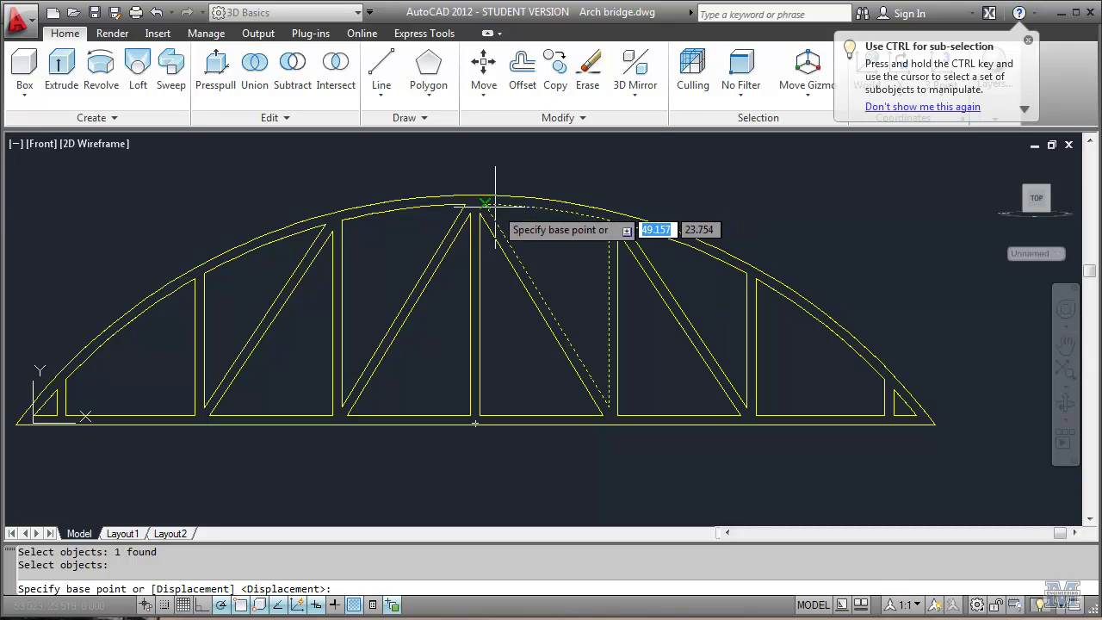
pyautogui.click(485, 204)
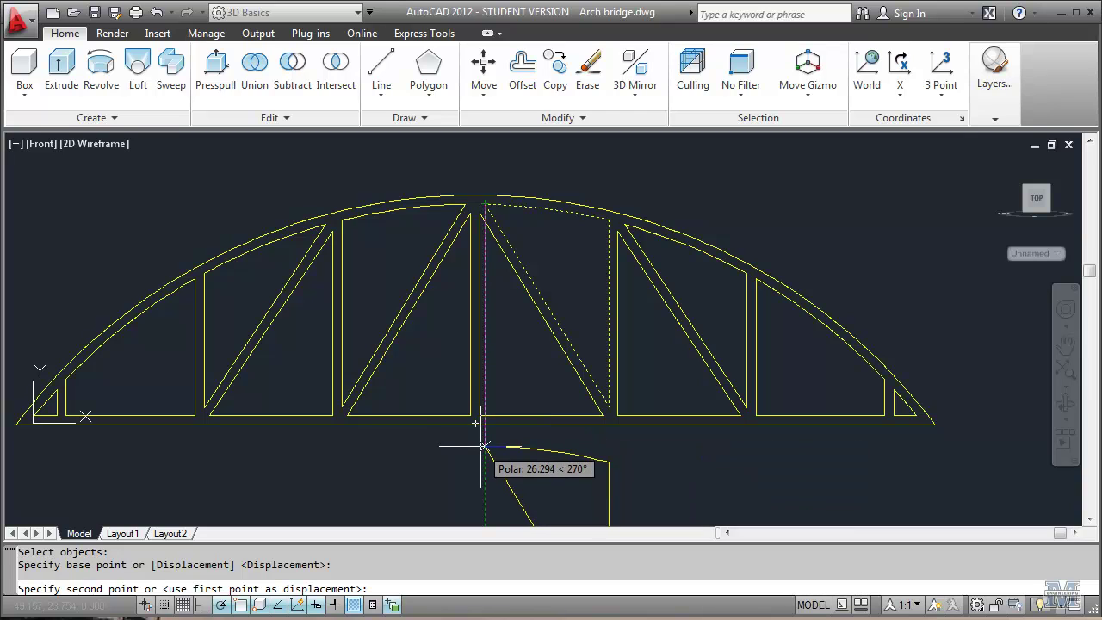
pyautogui.write('30')
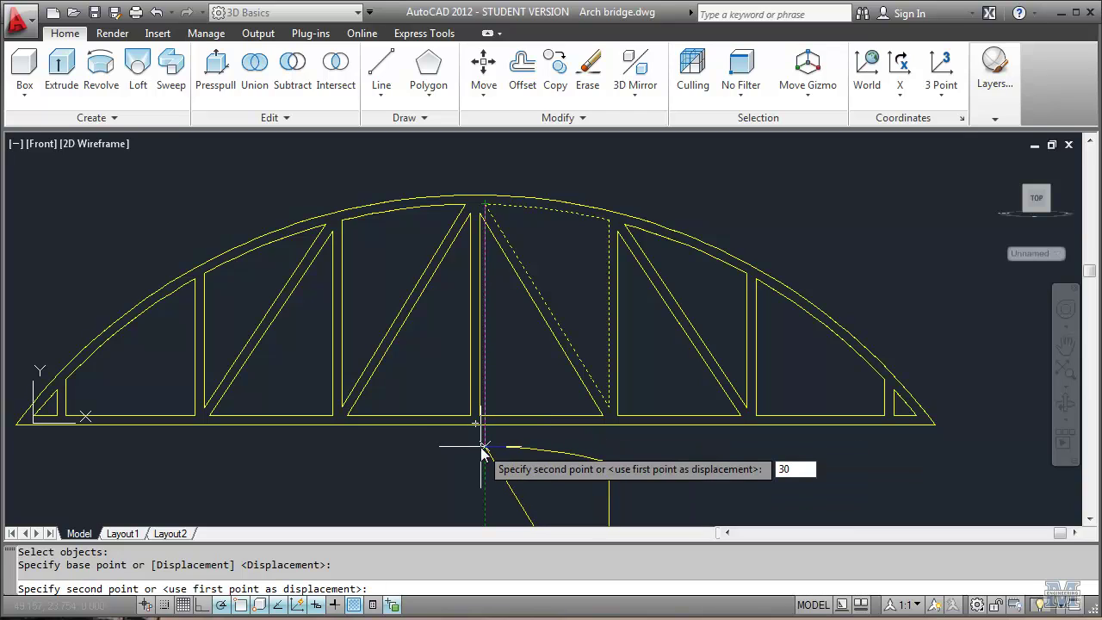
pyautogui.press('Return')
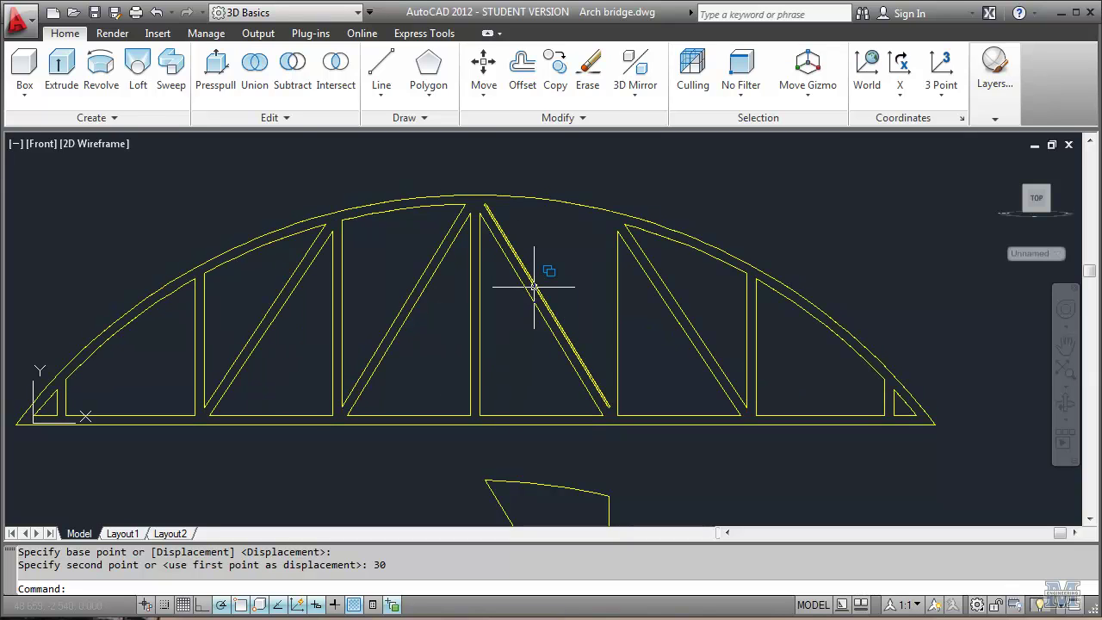
# Step: Erase two of the overlapping leftover lines along the upper panel's diagonal just right of the central vertical
pyautogui.click(588, 67)
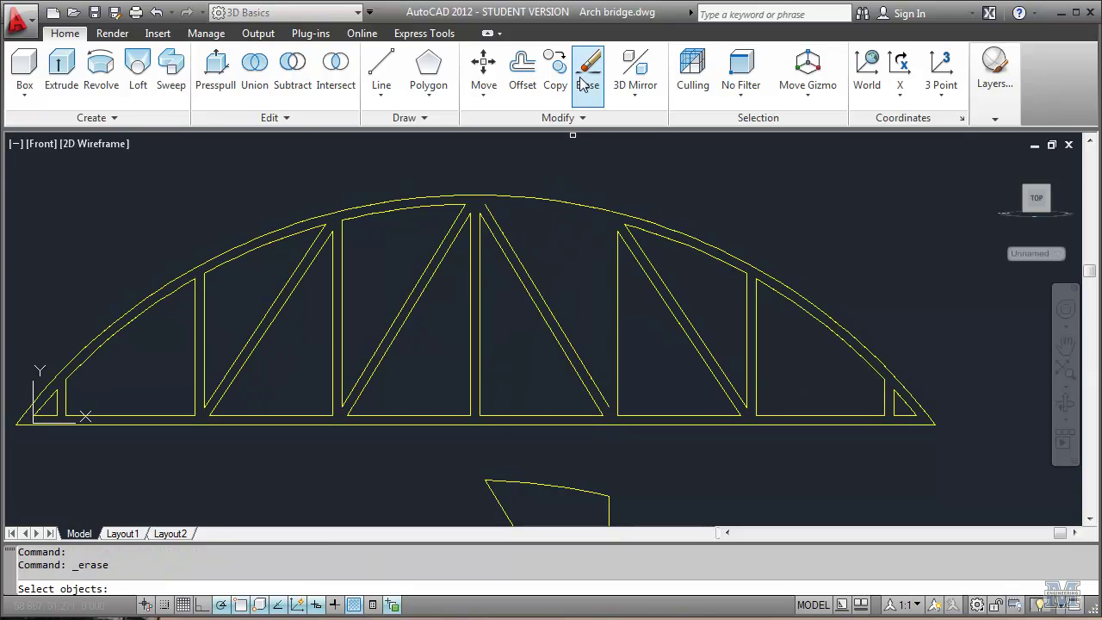
pyautogui.click(521, 268)
pyautogui.click(580, 348)
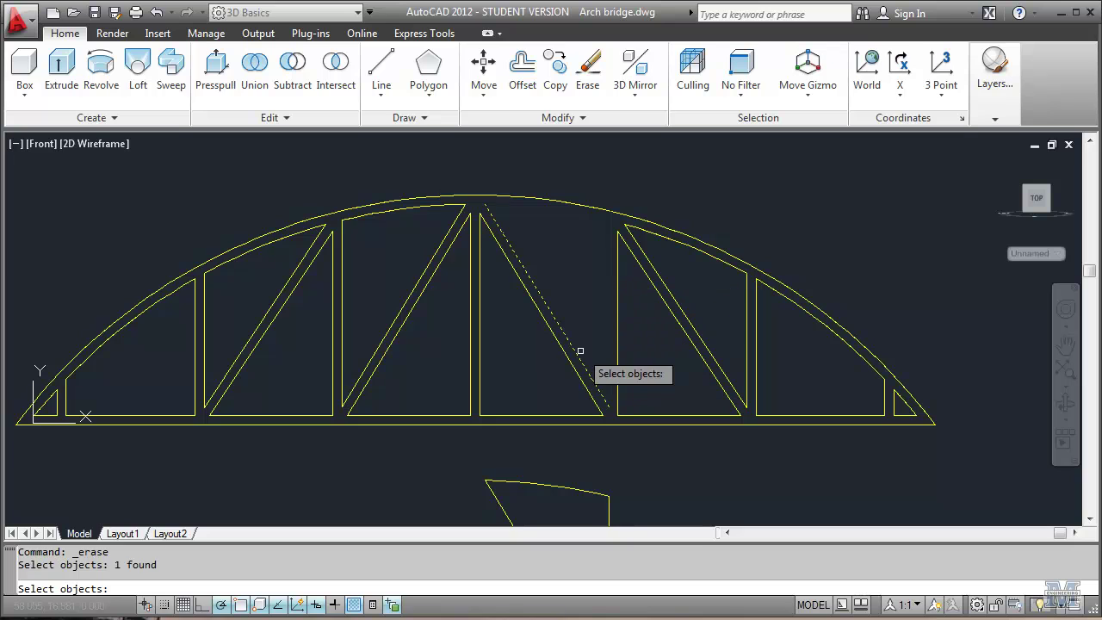
pyautogui.press('Return')
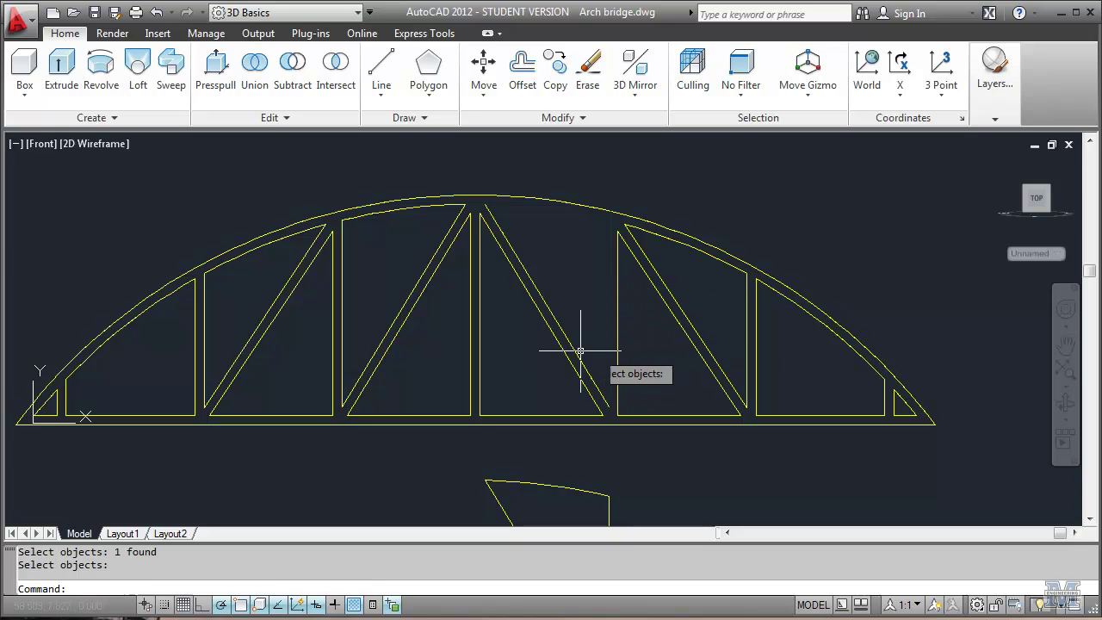
pyautogui.click(588, 67)
pyautogui.click(521, 270)
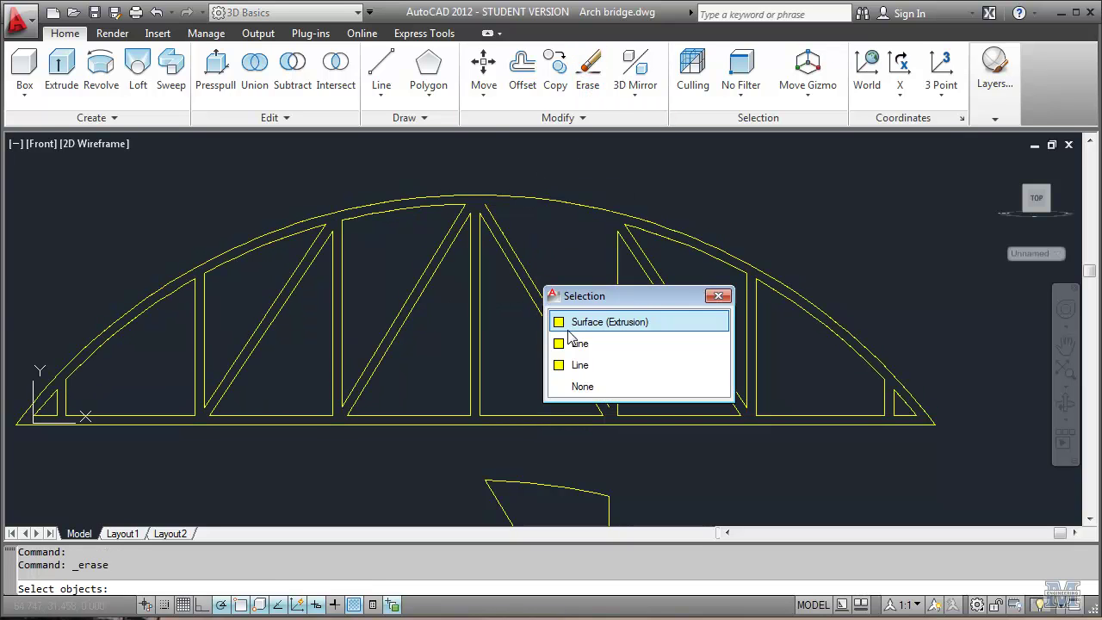
pyautogui.click(577, 344)
pyautogui.press('Return')
# Step: Erase the remaining leftover line and the extruded surface along the same diagonal, keeping the arch solid
pyautogui.click(588, 68)
pyautogui.click(546, 268)
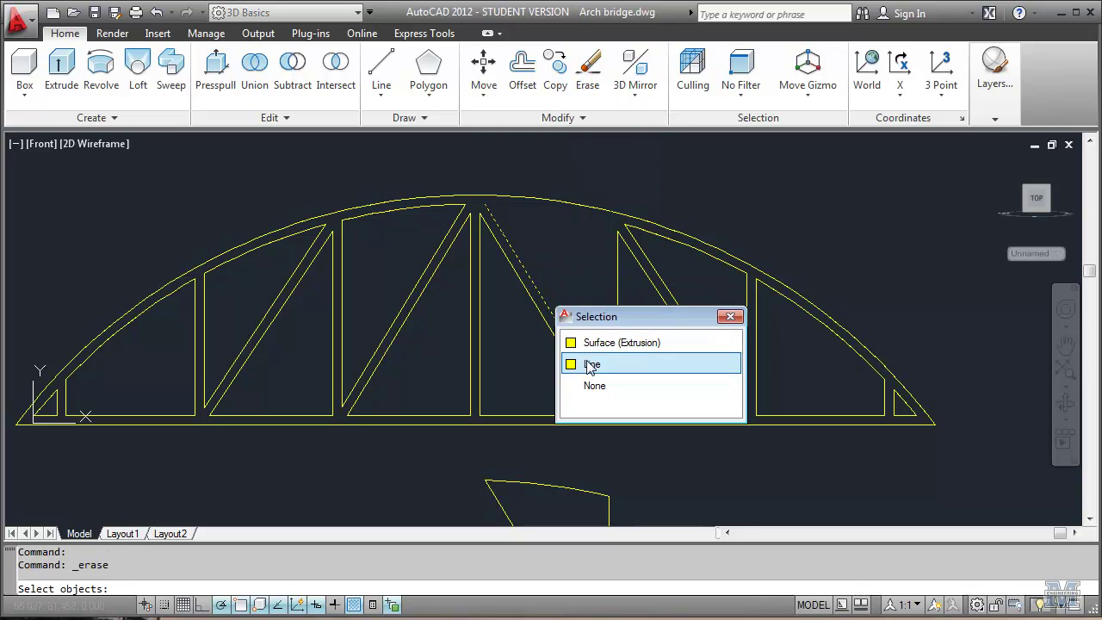
pyautogui.click(588, 360)
pyautogui.press('Return')
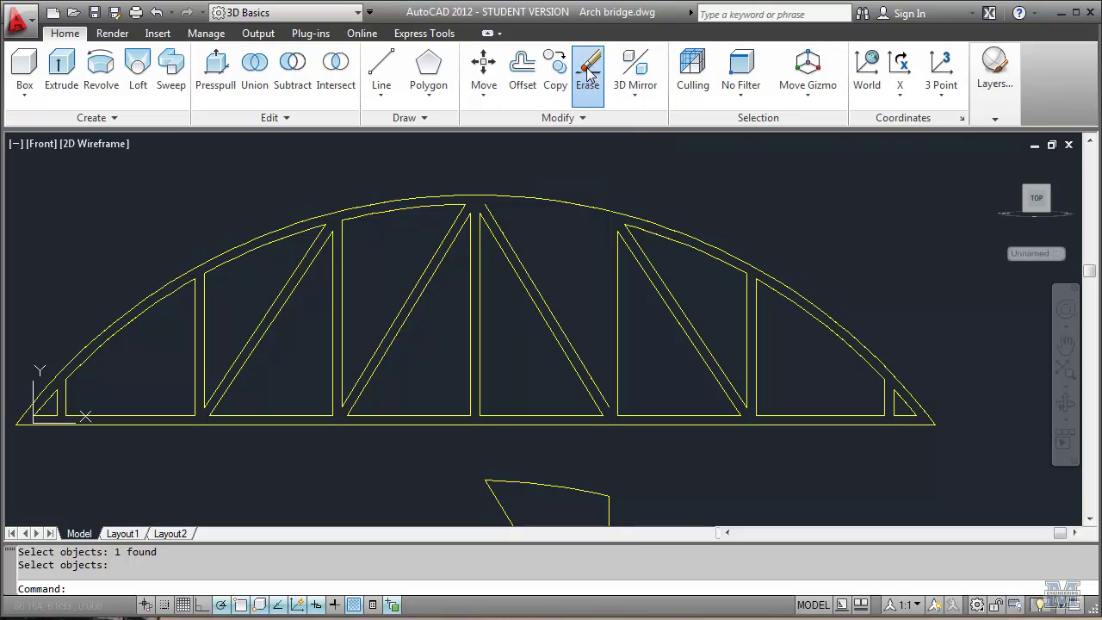
pyautogui.click(588, 69)
pyautogui.click(538, 279)
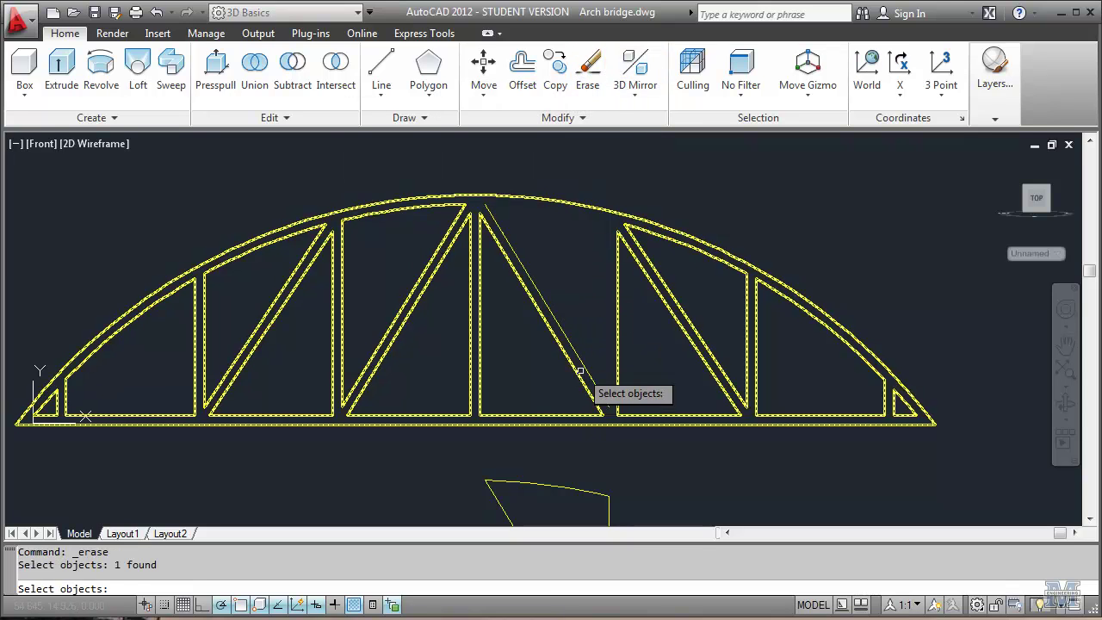
pyautogui.press('Return')
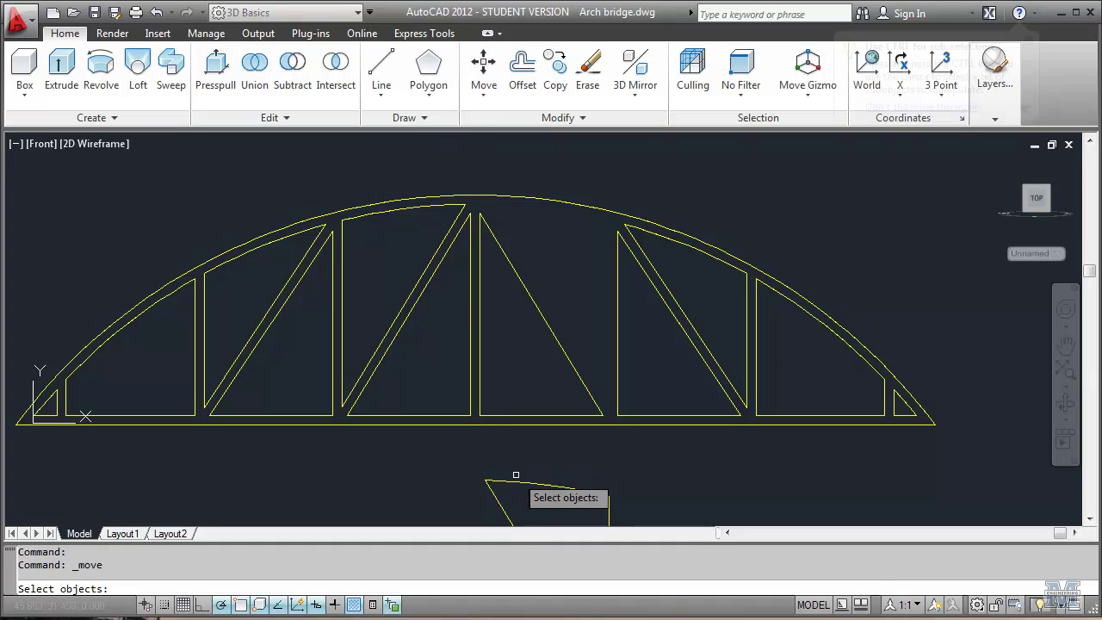
# Step: Move the panel profile below the arch 30 units straight up from its upper-left corner, back into its opening
pyautogui.click(508, 482)
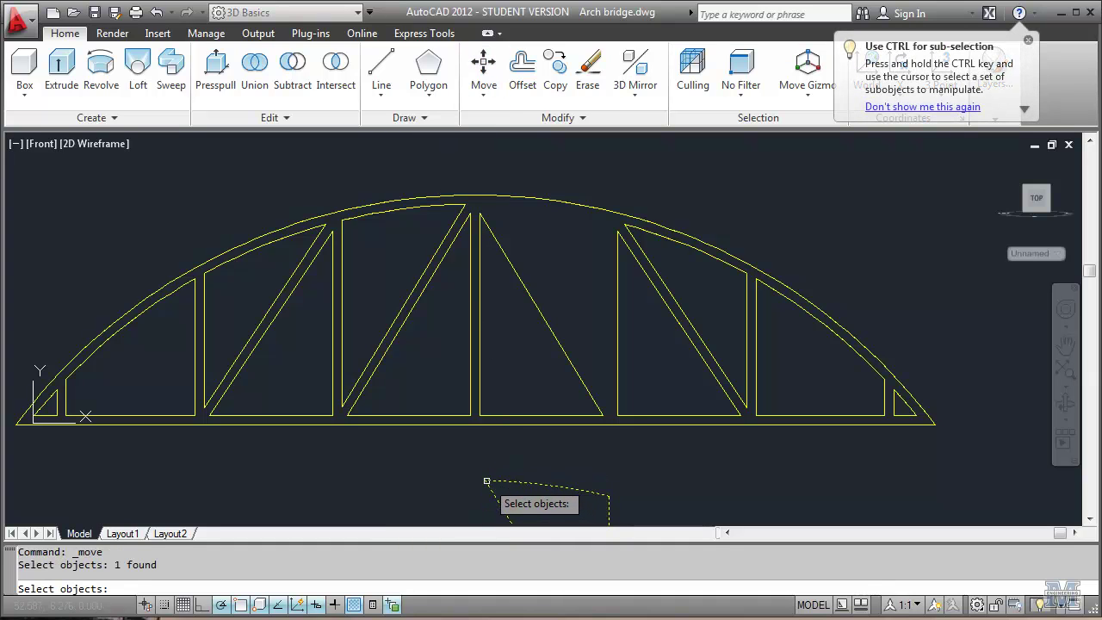
pyautogui.press('Return')
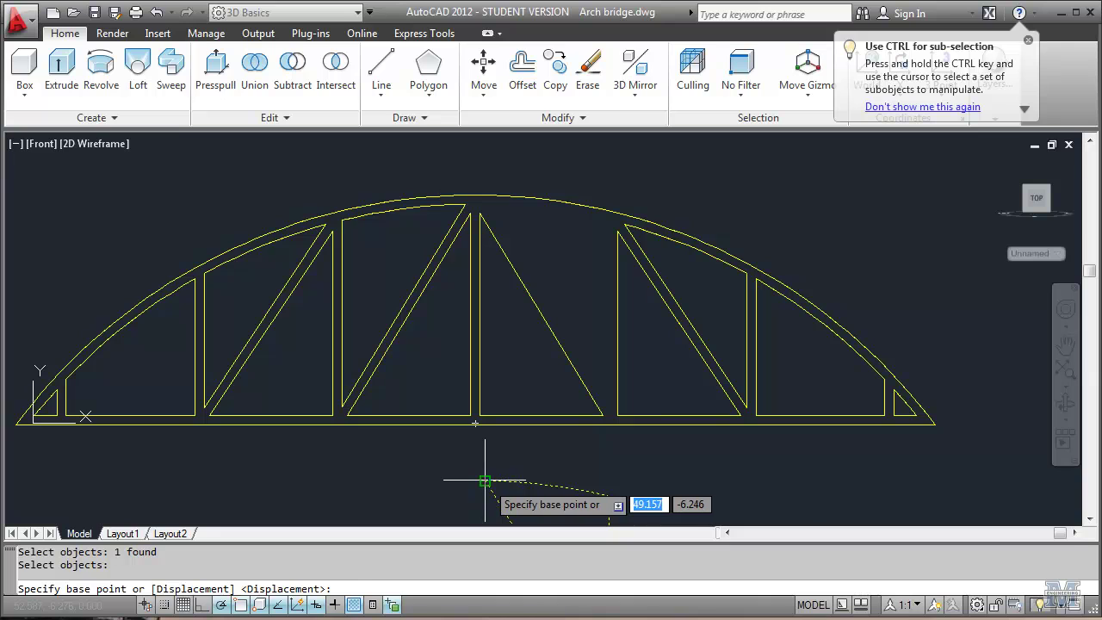
pyautogui.click(485, 481)
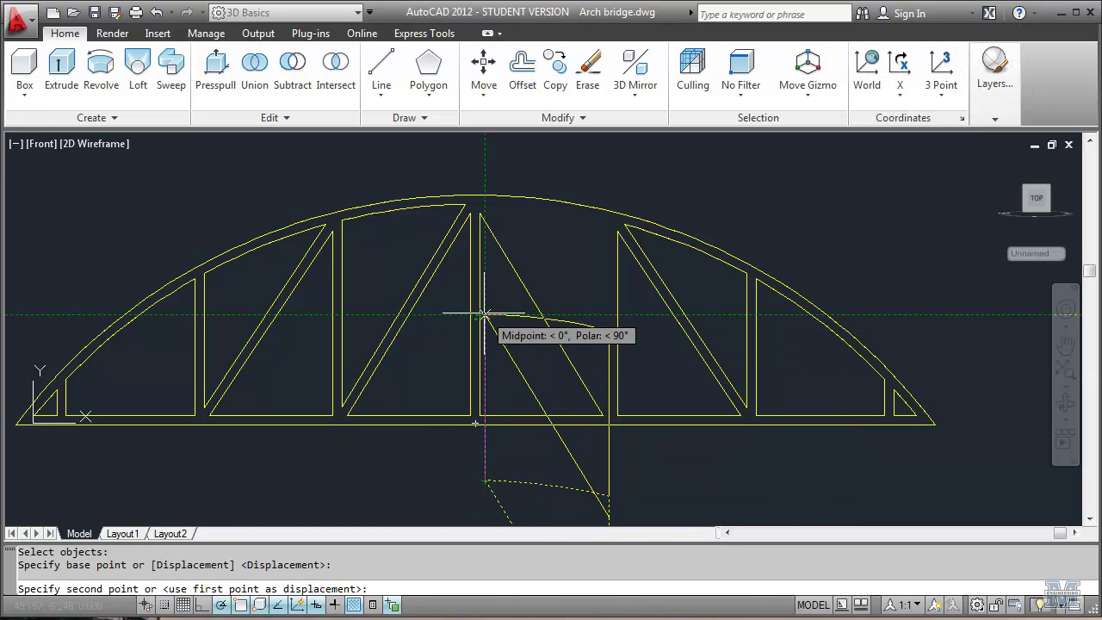
pyautogui.write('30')
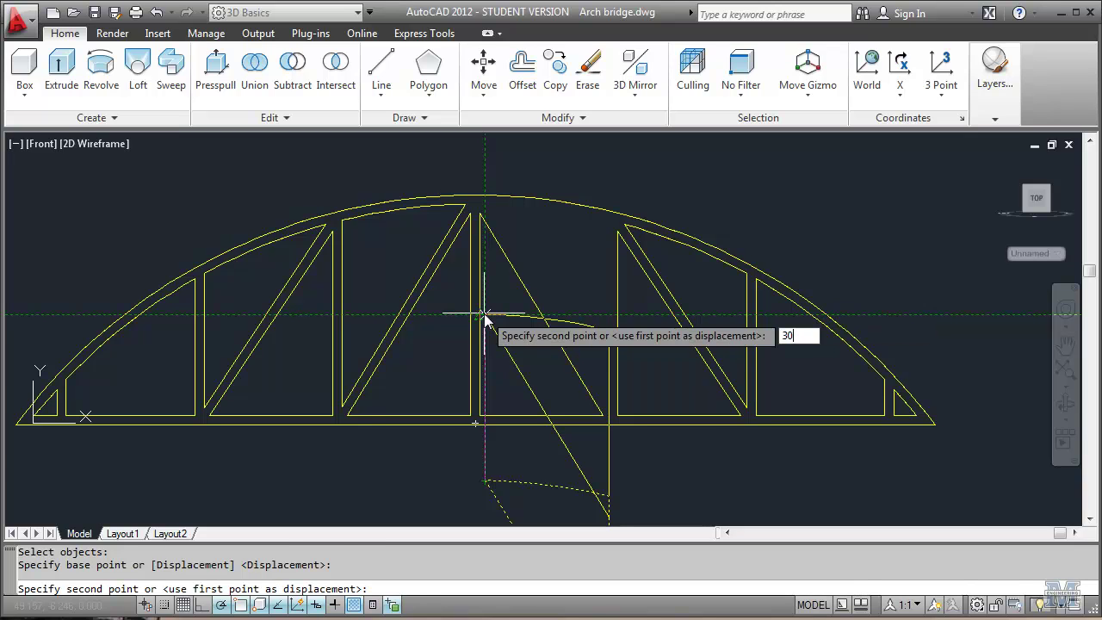
pyautogui.press('Return')
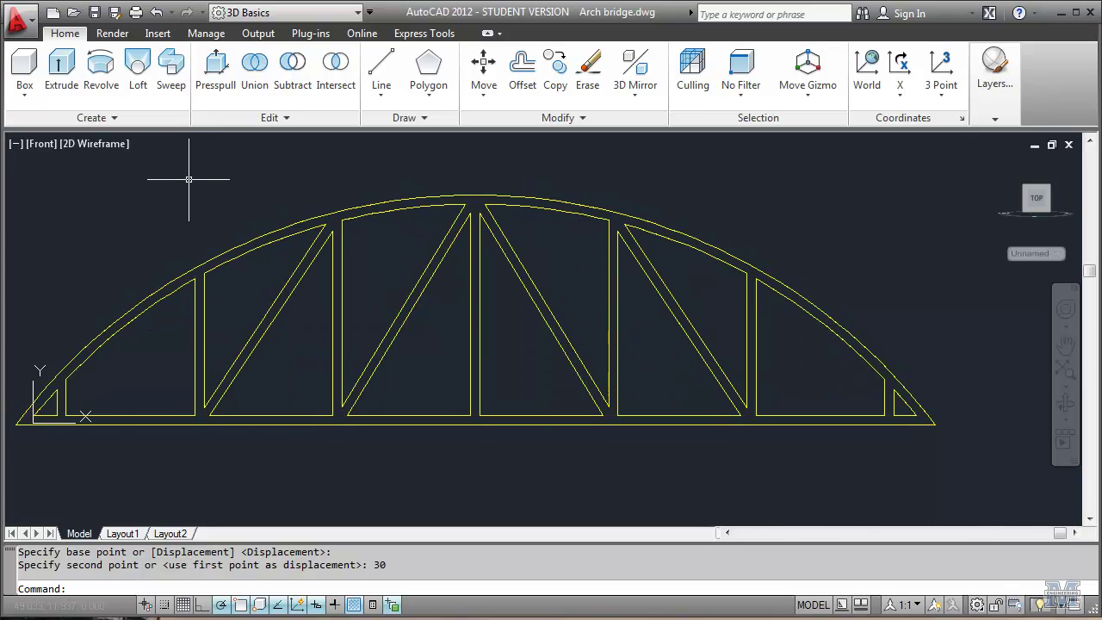
# Step: Try to extrude the upper panel profile just right of the central vertical
pyautogui.click(72, 90)
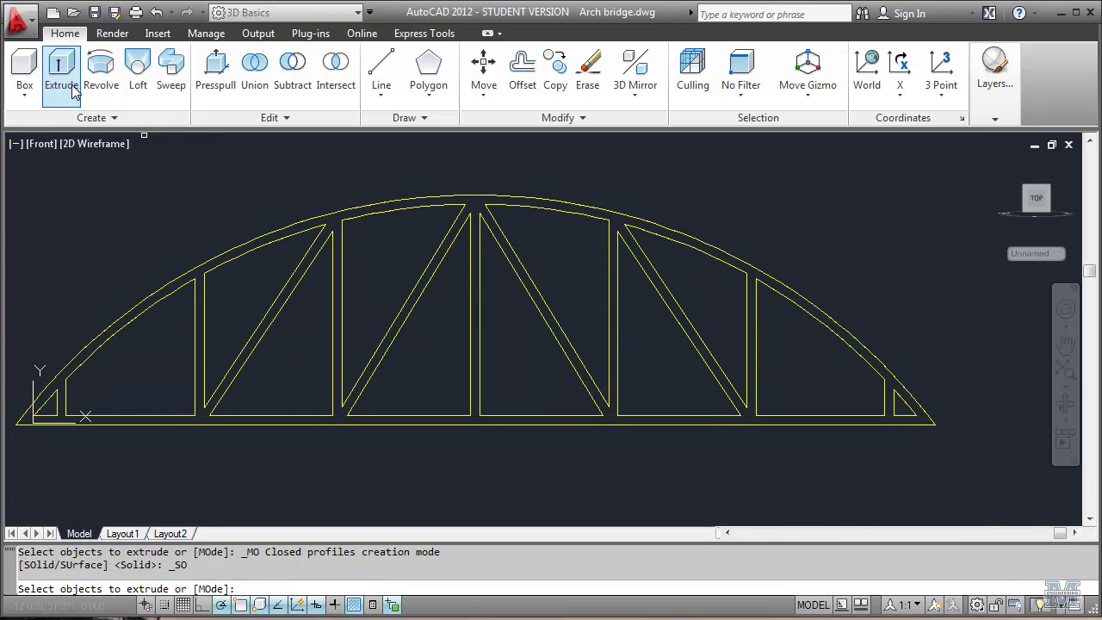
pyautogui.click(502, 205)
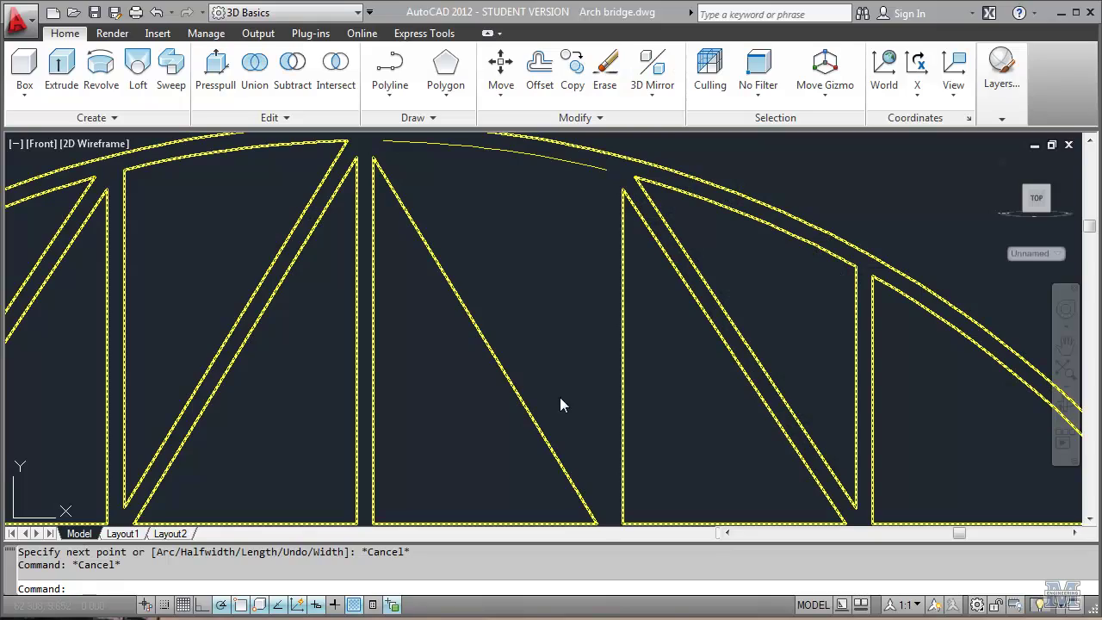
pyautogui.press('Escape')
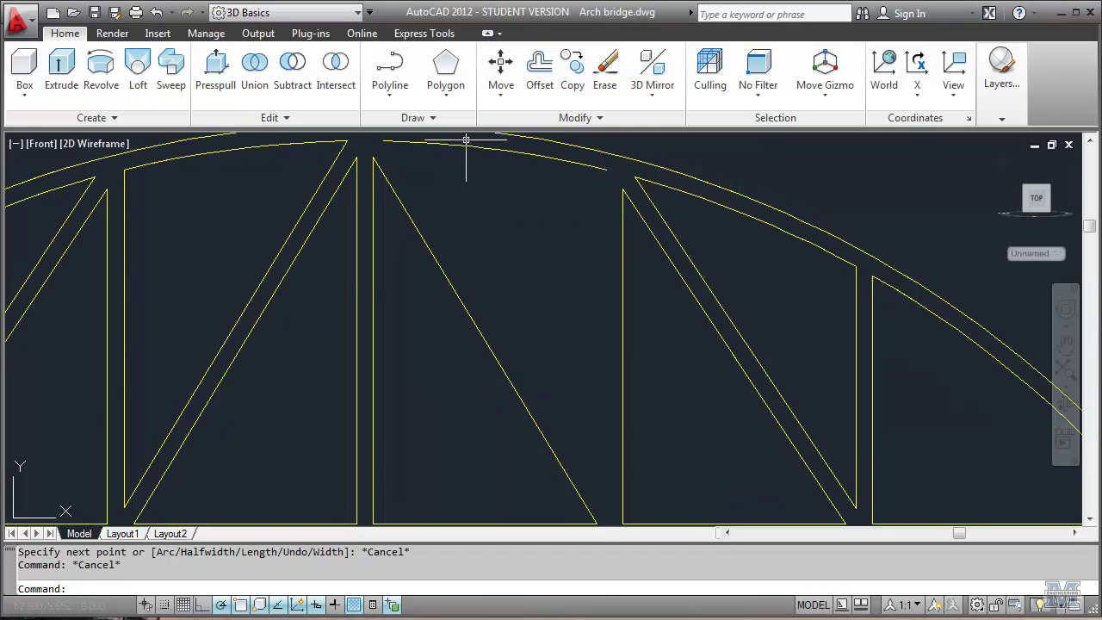
# Step: Draw a polyline from the panel arc's right end down to the panel's lower corner and back to the arc's left end
pyautogui.click(390, 73)
pyautogui.click(606, 170)
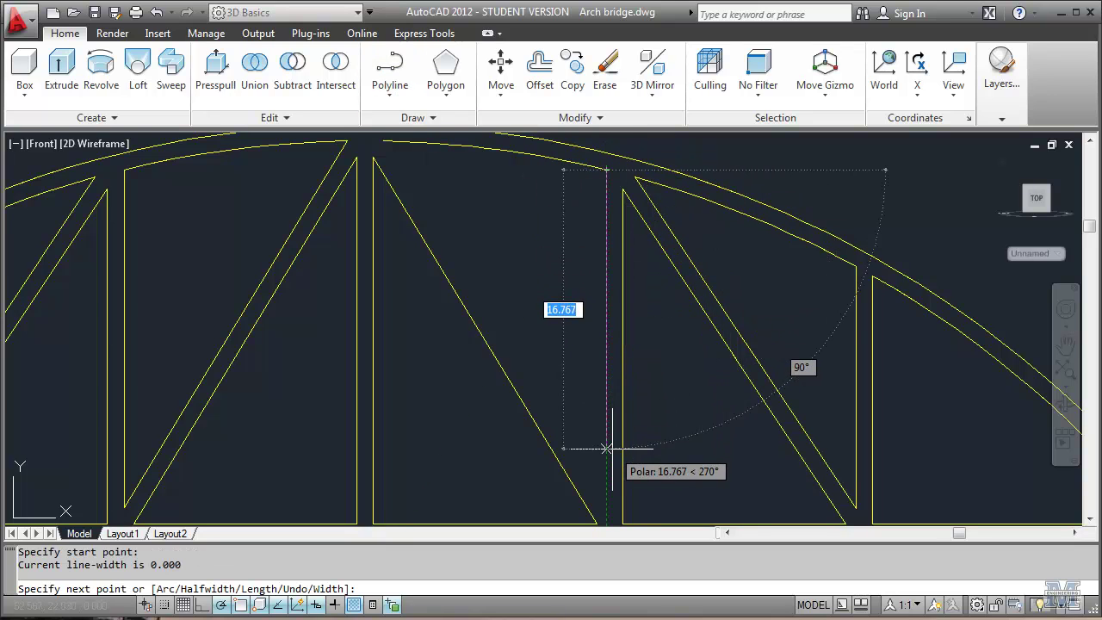
pyautogui.moveTo(608, 450); pyautogui.dragTo(611, 413, button='middle')
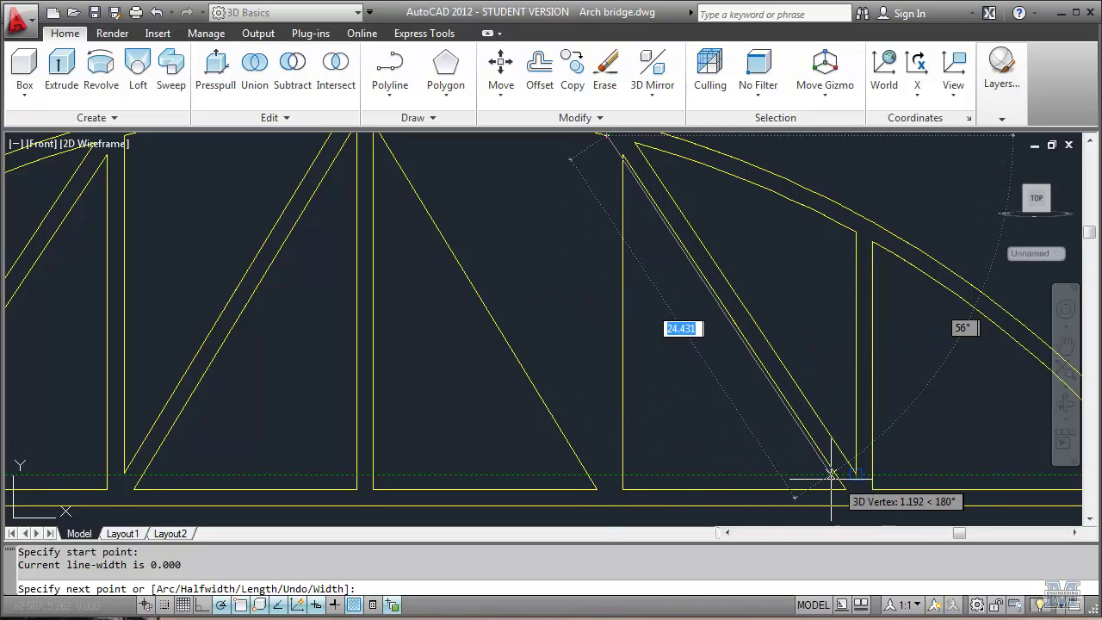
pyautogui.click(607, 475)
pyautogui.moveTo(435, 168); pyautogui.dragTo(499, 297, button='middle')
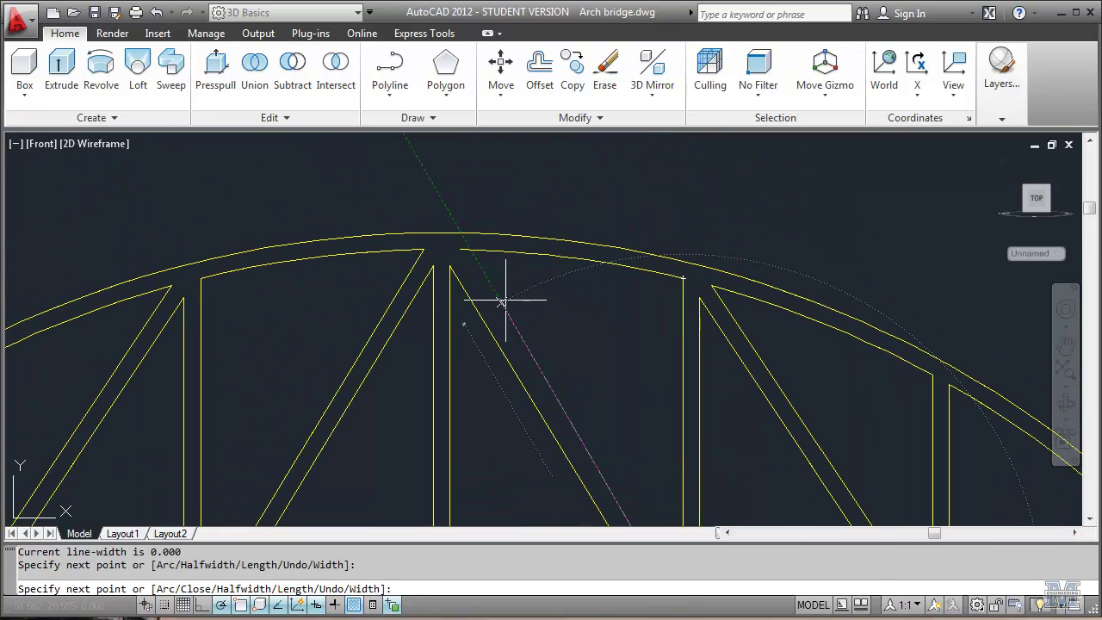
pyautogui.click(460, 249)
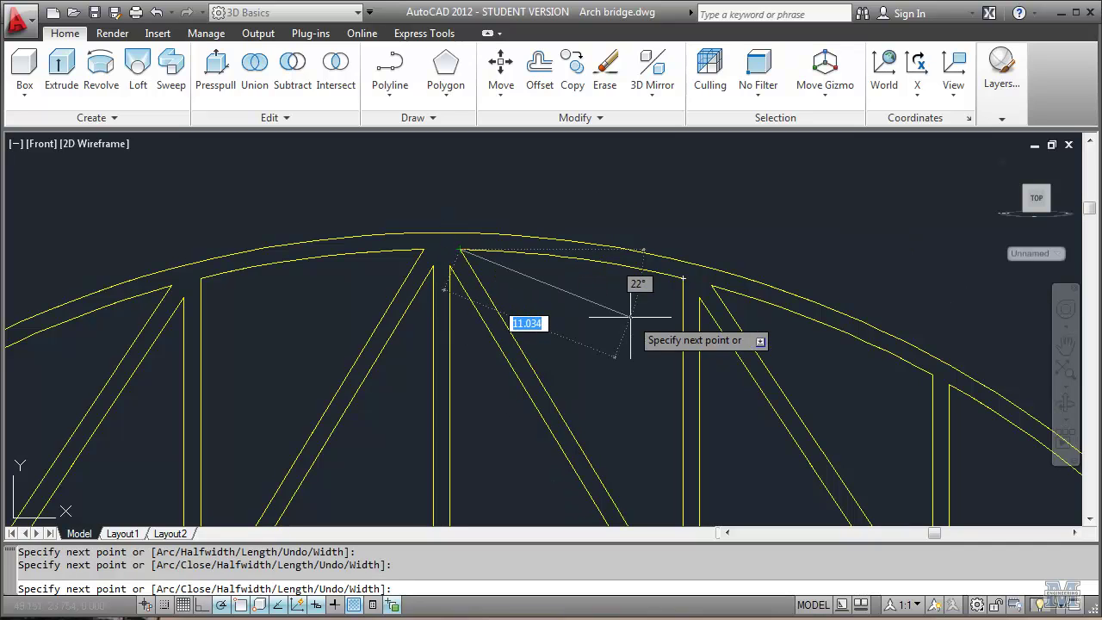
pyautogui.press('Return')
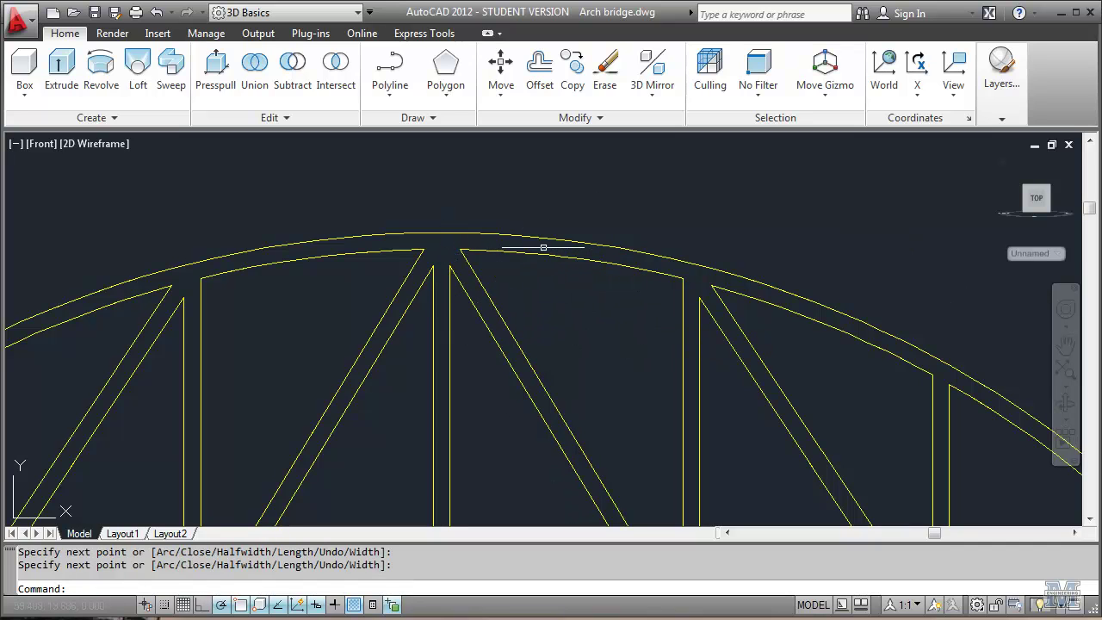
# Step: Join the panel's top arc and the new vertical and diagonal polyline into one closed profile
pyautogui.press('Return')
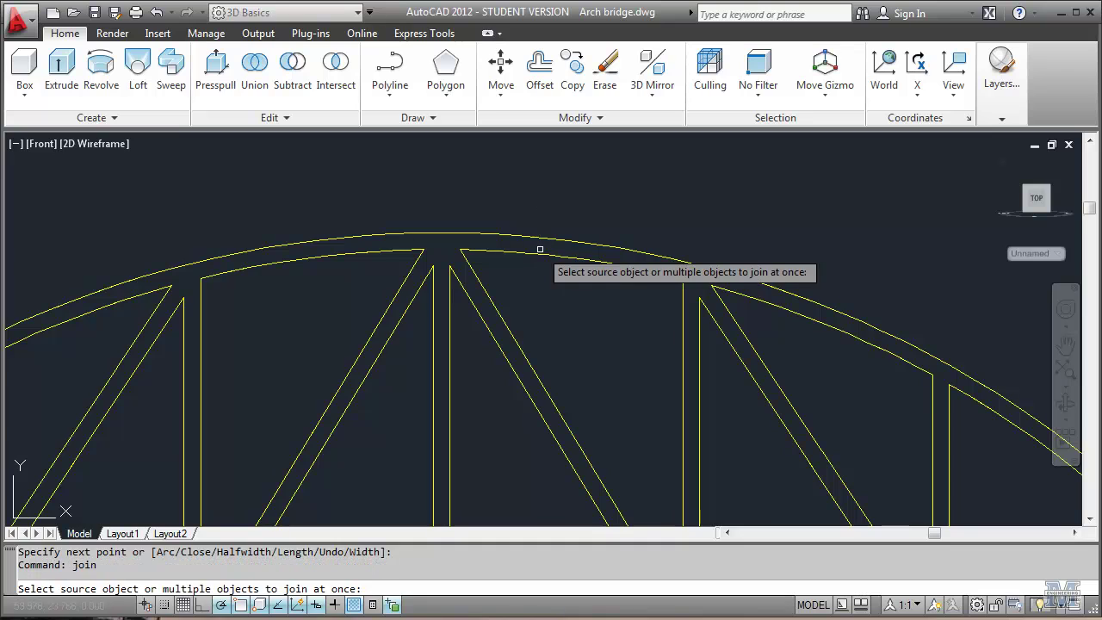
pyautogui.click(540, 249)
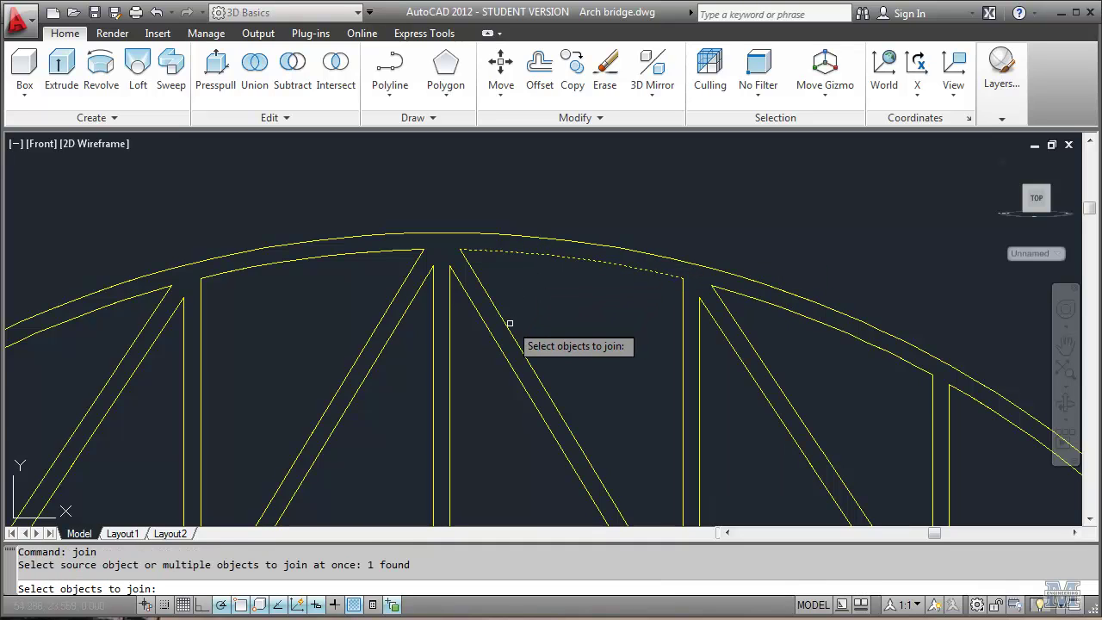
pyautogui.click(508, 326)
pyautogui.press('Return')
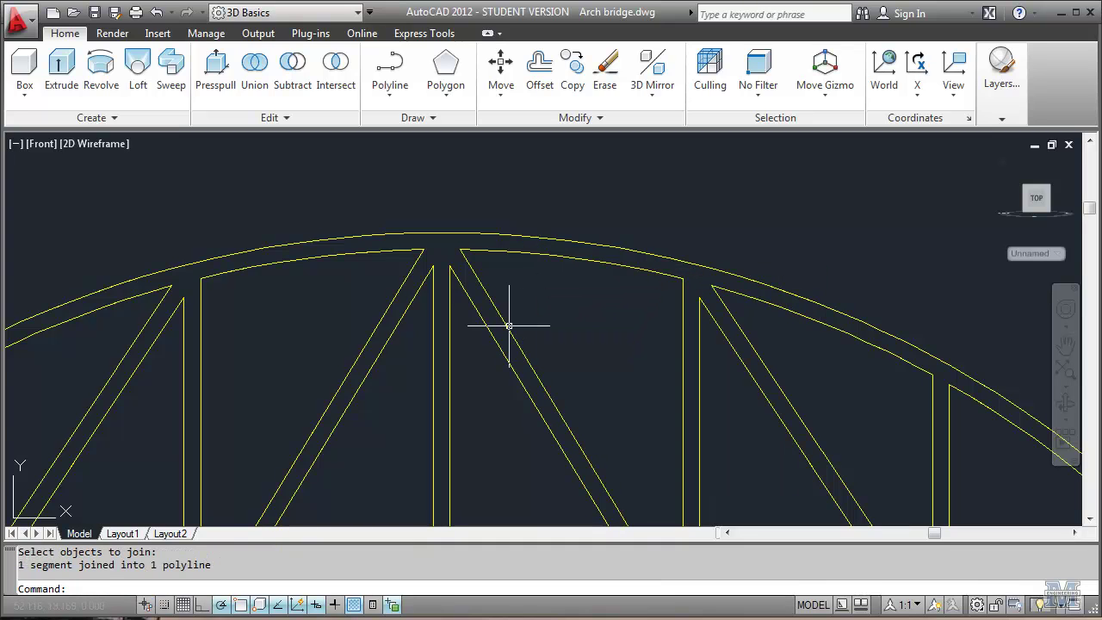
# Step: Extrude the joined panel profile as a solid with the default height of 1.000
pyautogui.click(58, 72)
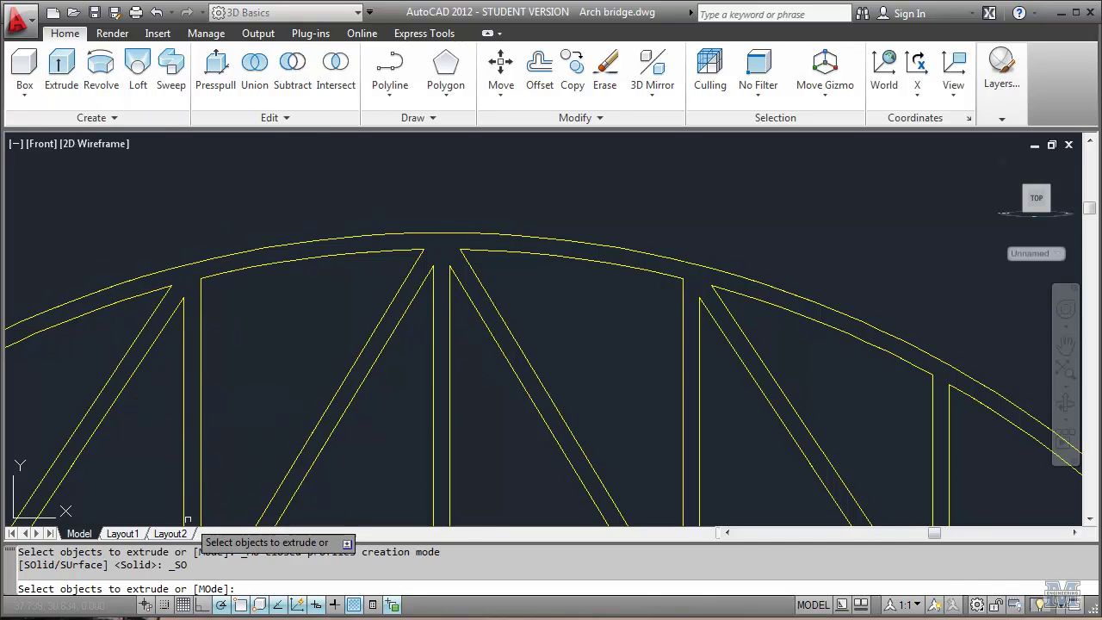
pyautogui.click(579, 441)
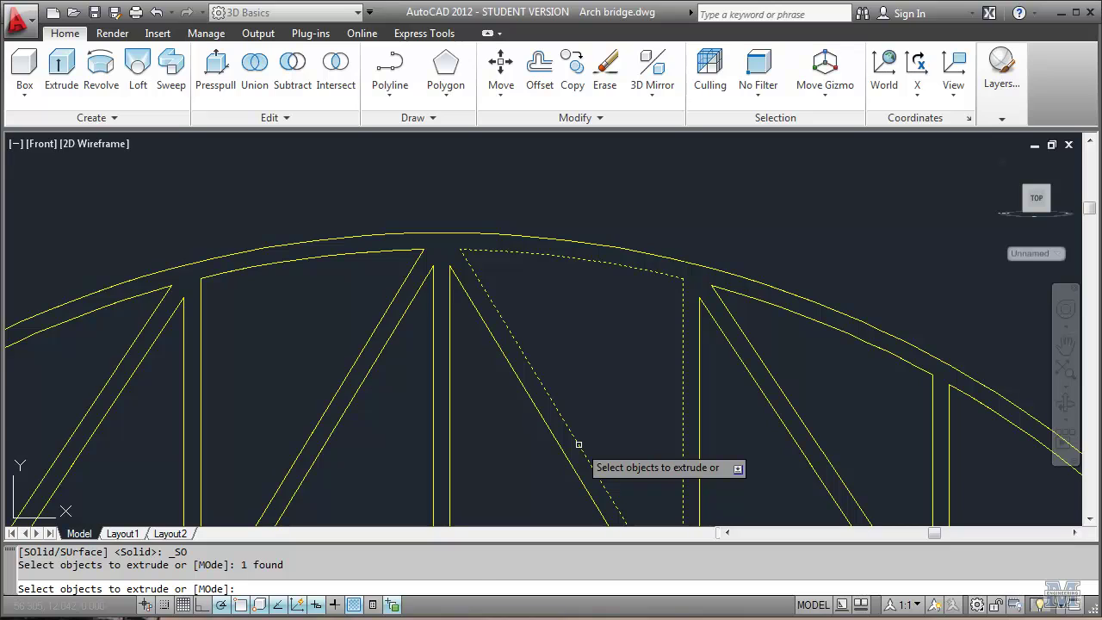
pyautogui.press('Return')
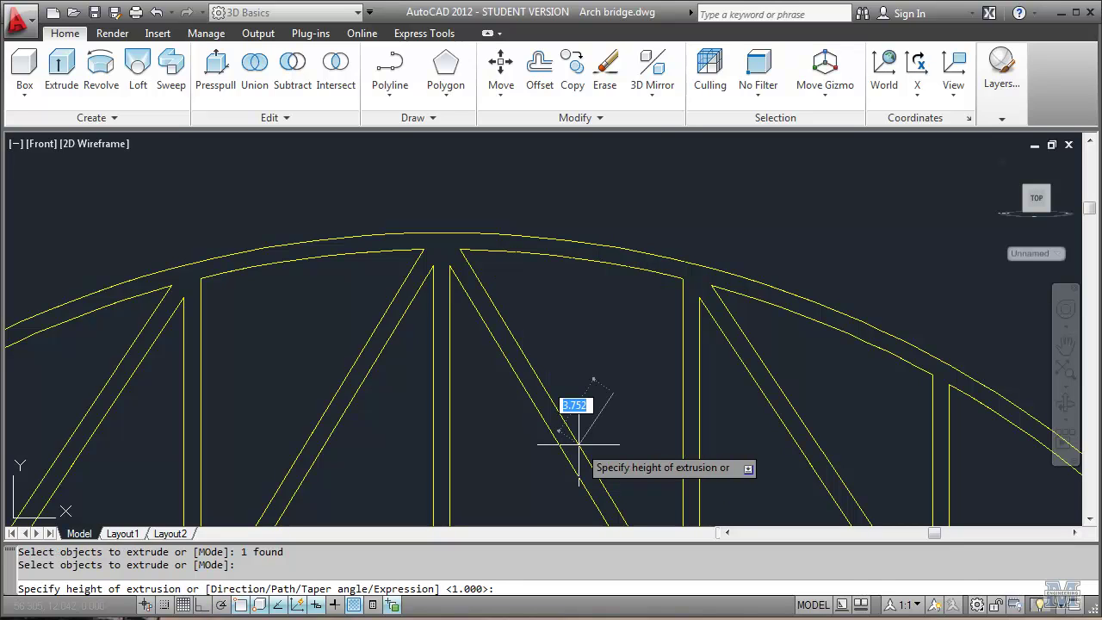
pyautogui.click(578, 444)
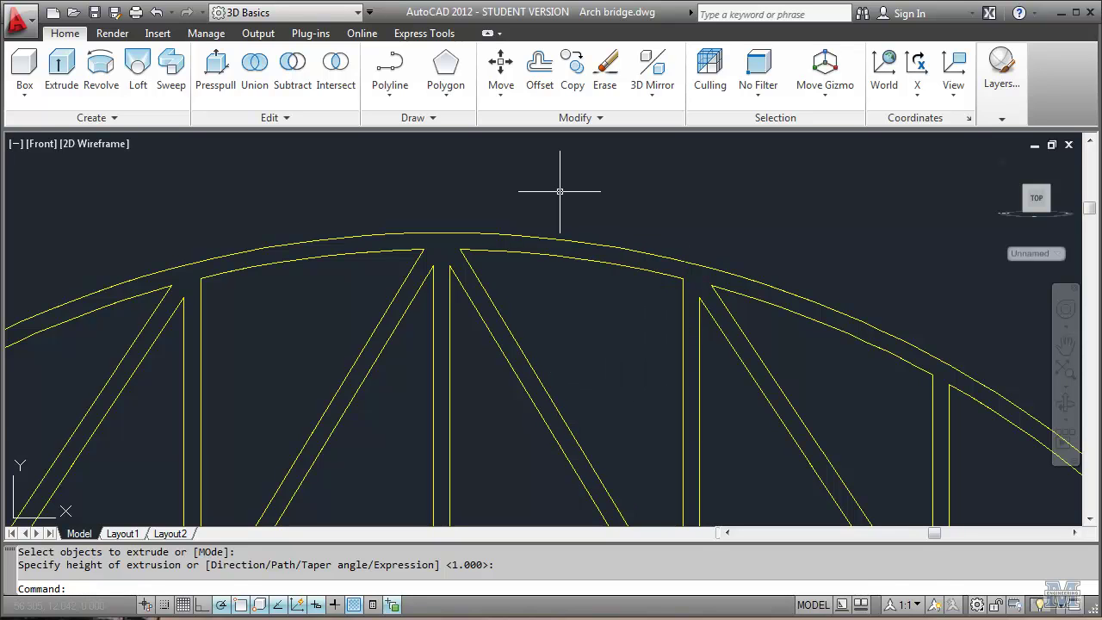
# Step: Subtract the new panel solid just right of the central vertical from the arch solid
pyautogui.click(292, 69)
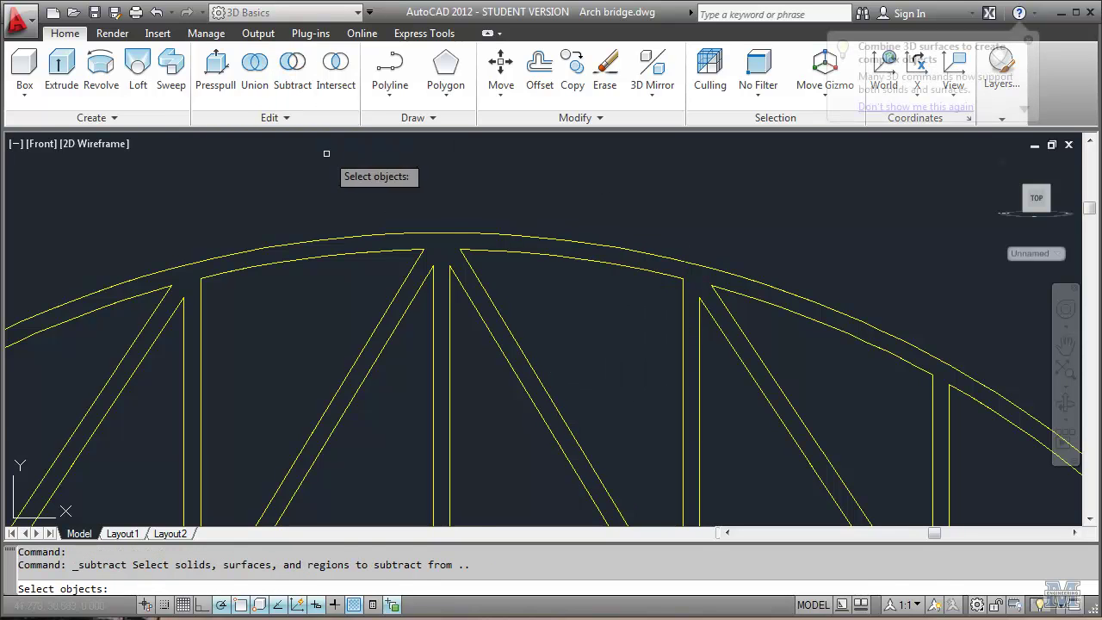
pyautogui.click(373, 235)
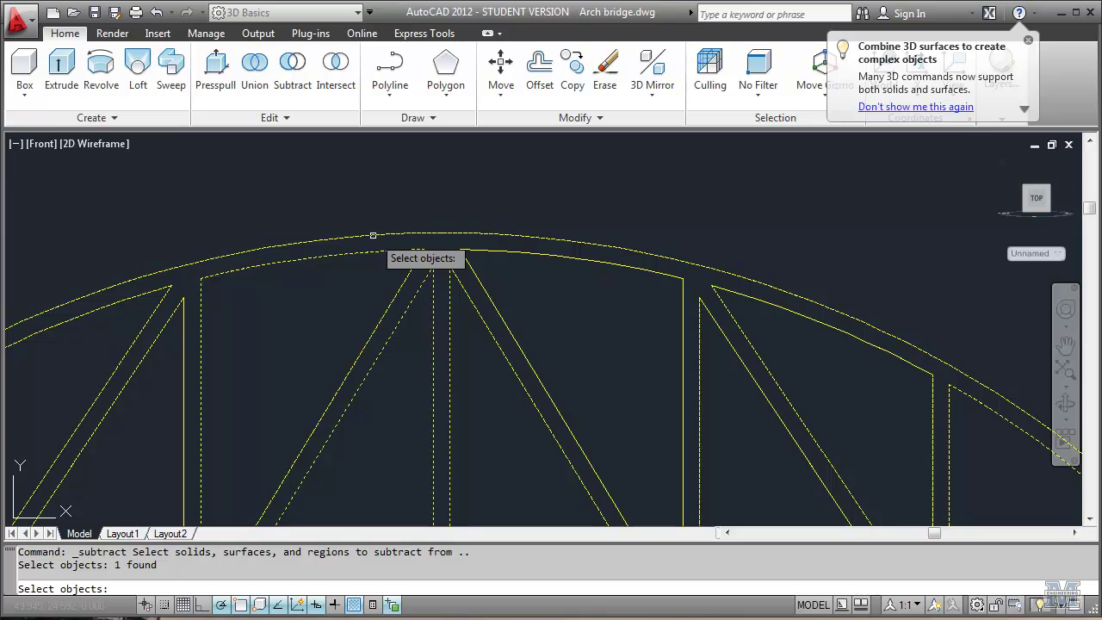
pyautogui.press('Return')
pyautogui.click(484, 286)
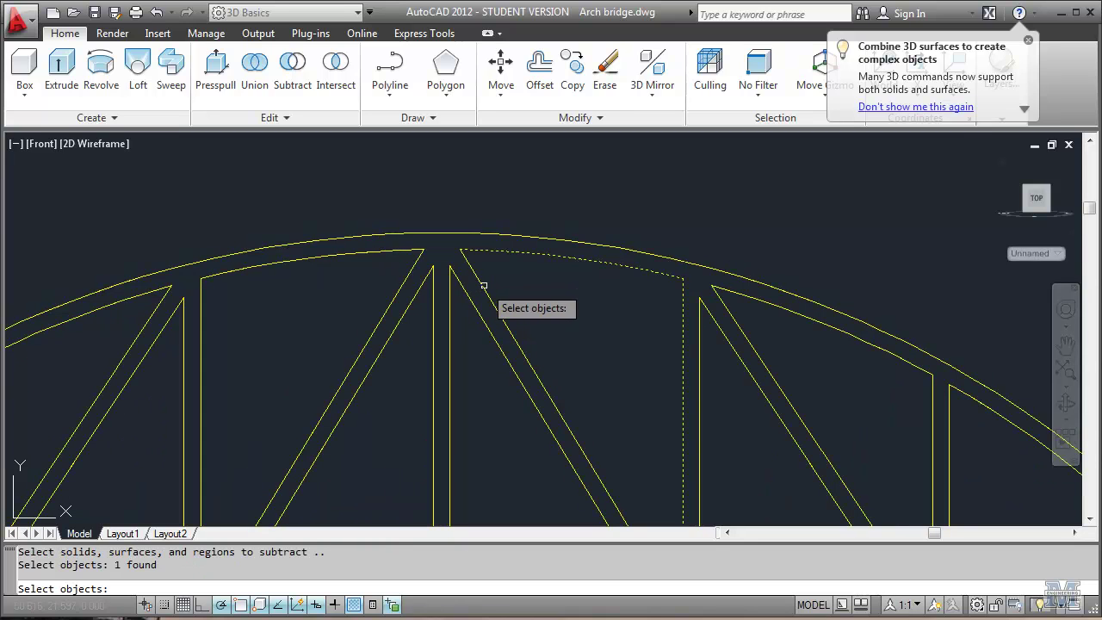
pyautogui.press('Return')
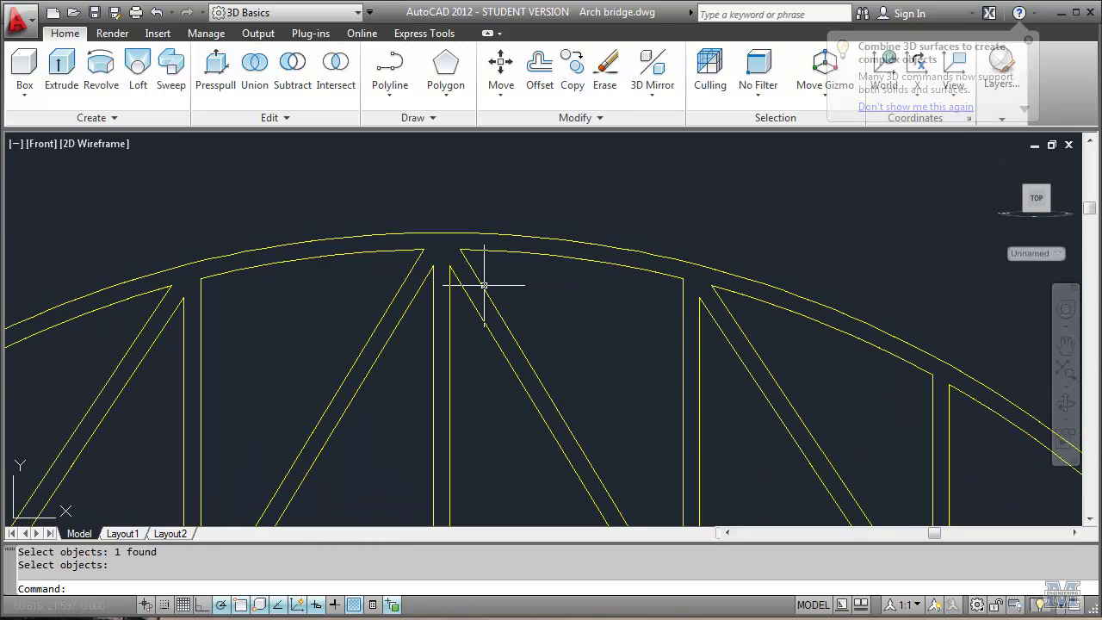
# Step: Check the panel openings in the Realistic visual style with the whole arch zoomed to its extents
pyautogui.click(100, 145)
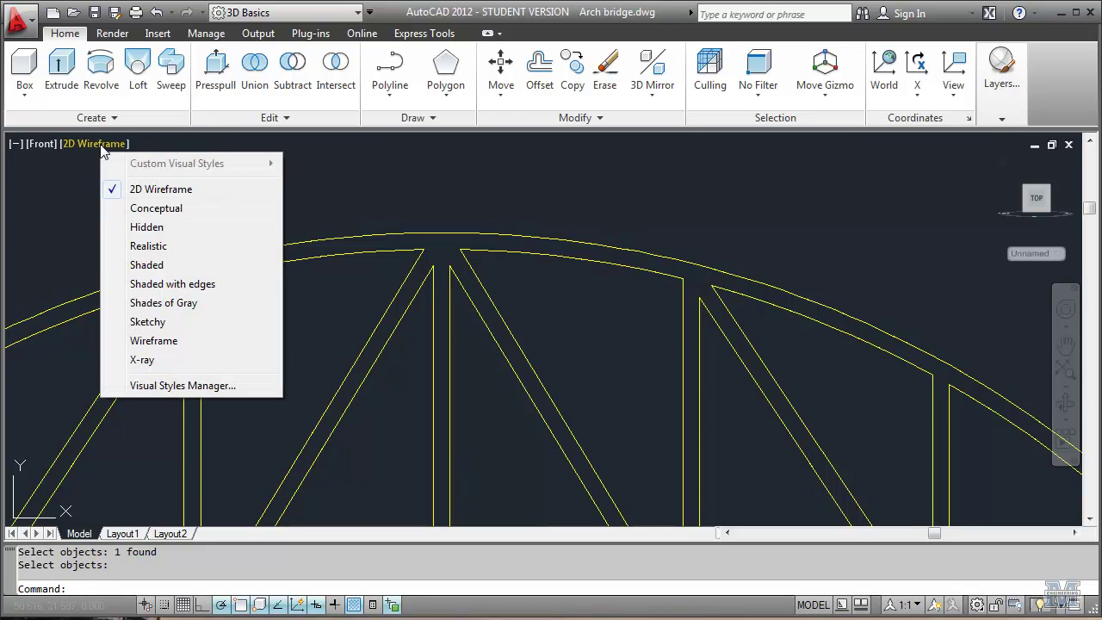
pyautogui.click(142, 245)
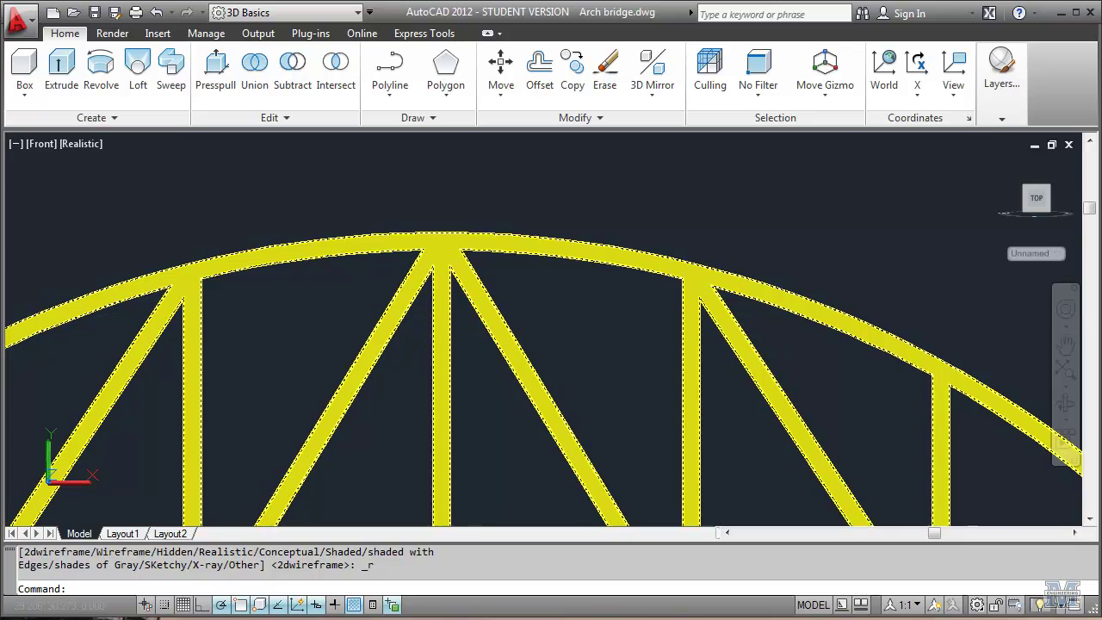
pyautogui.write('z')
pyautogui.press('Return')
pyautogui.write('e')
pyautogui.press('Return')
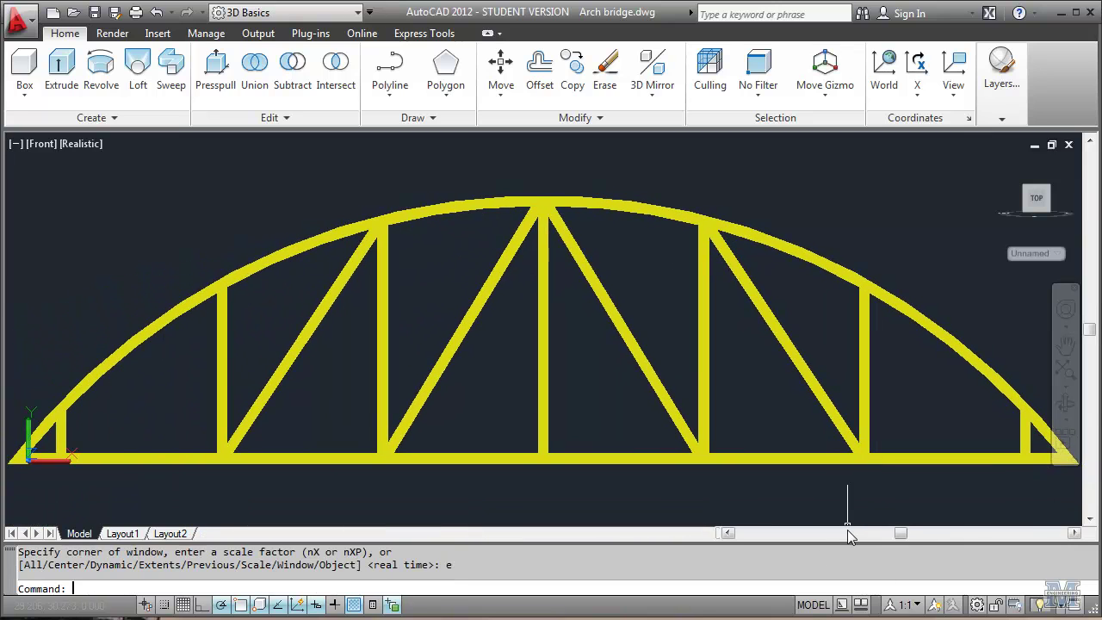